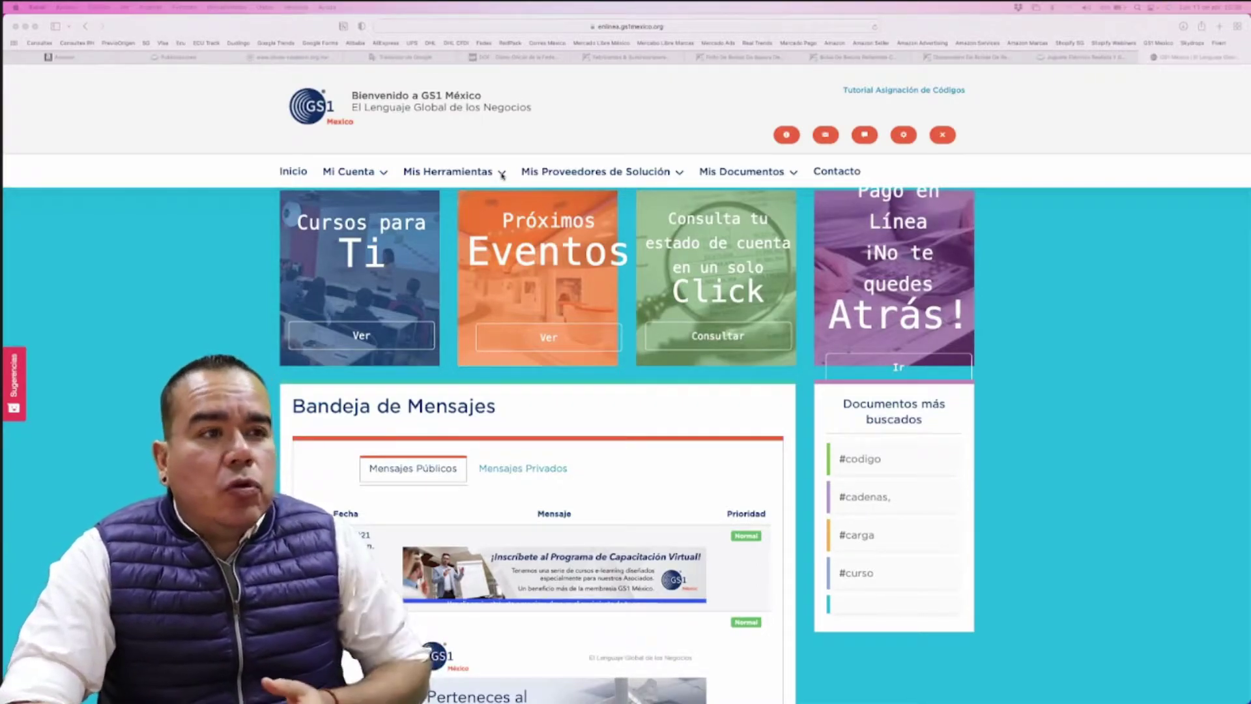
Open the SIRCO code assignment tool, dismiss the training courses notice, and start a new product assignment under the individual GTIN-13 codes
click(503, 177)
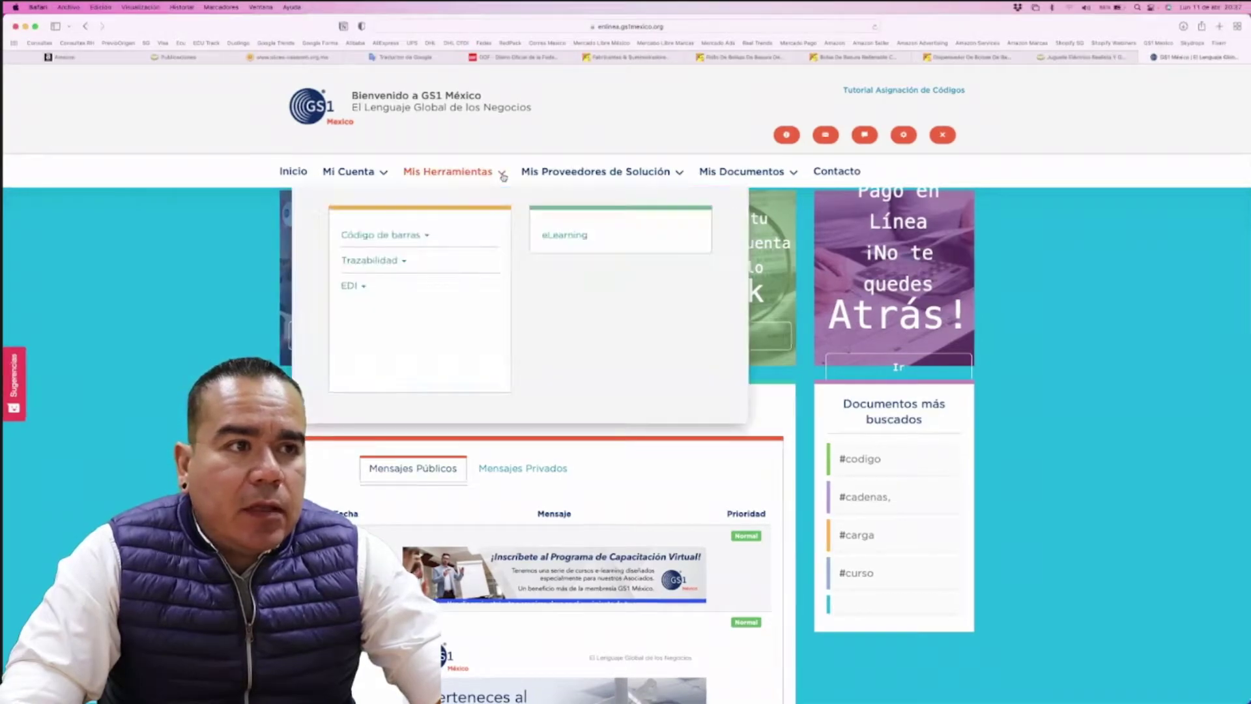
click(425, 236)
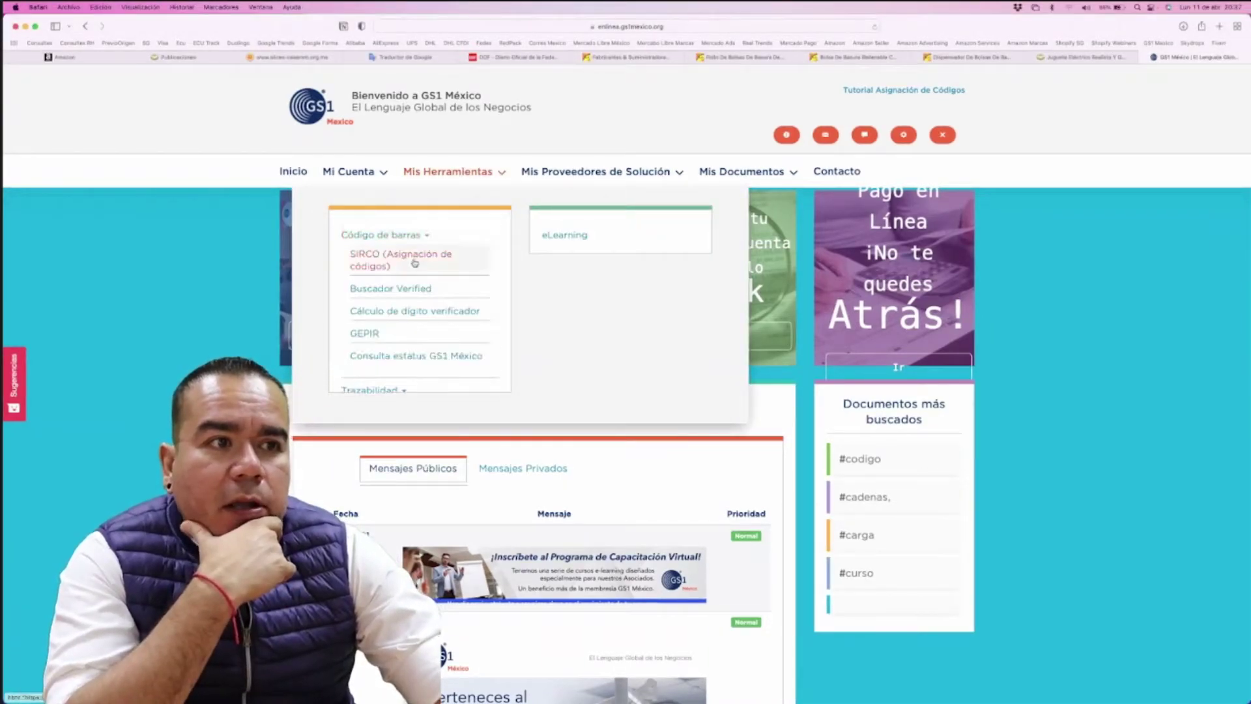
click(414, 262)
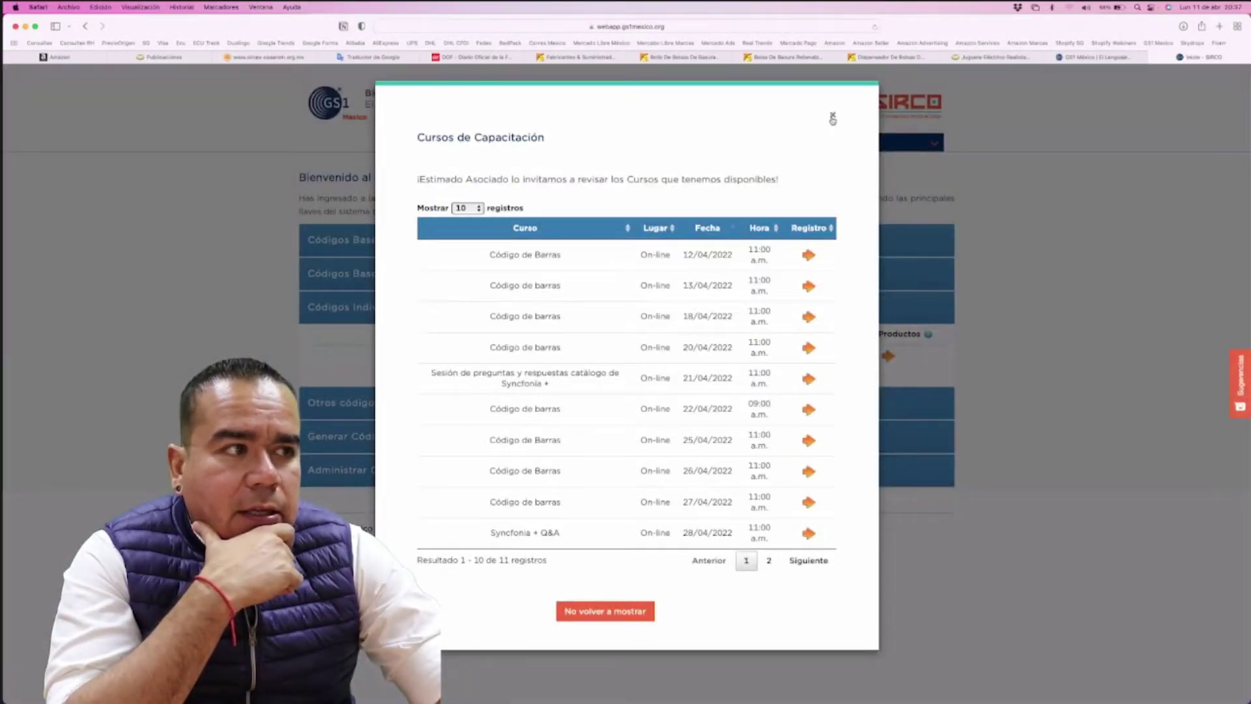
click(832, 118)
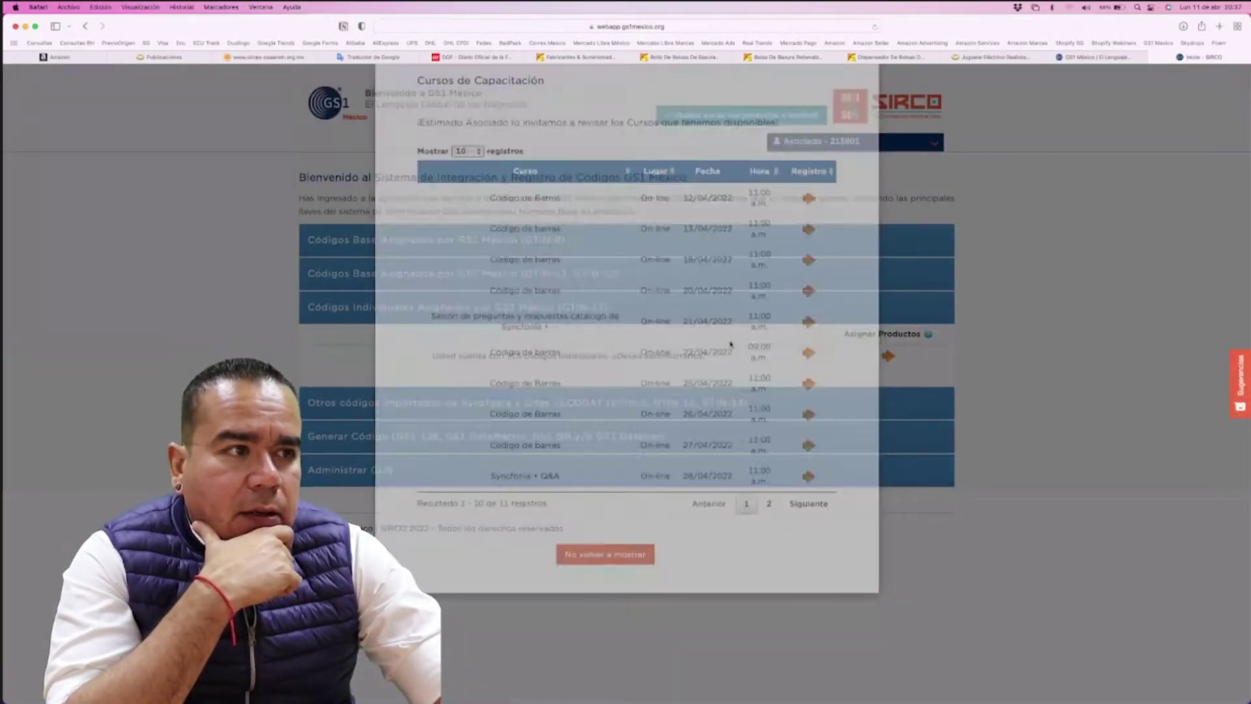
click(887, 355)
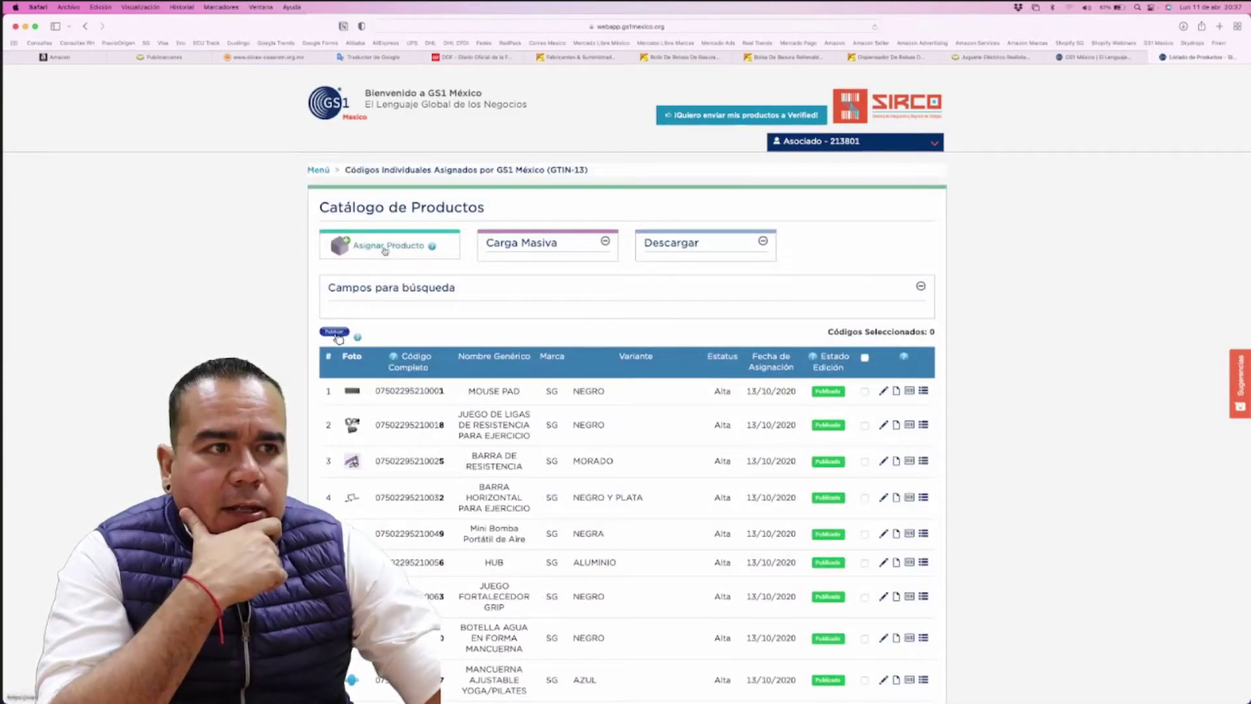
click(385, 251)
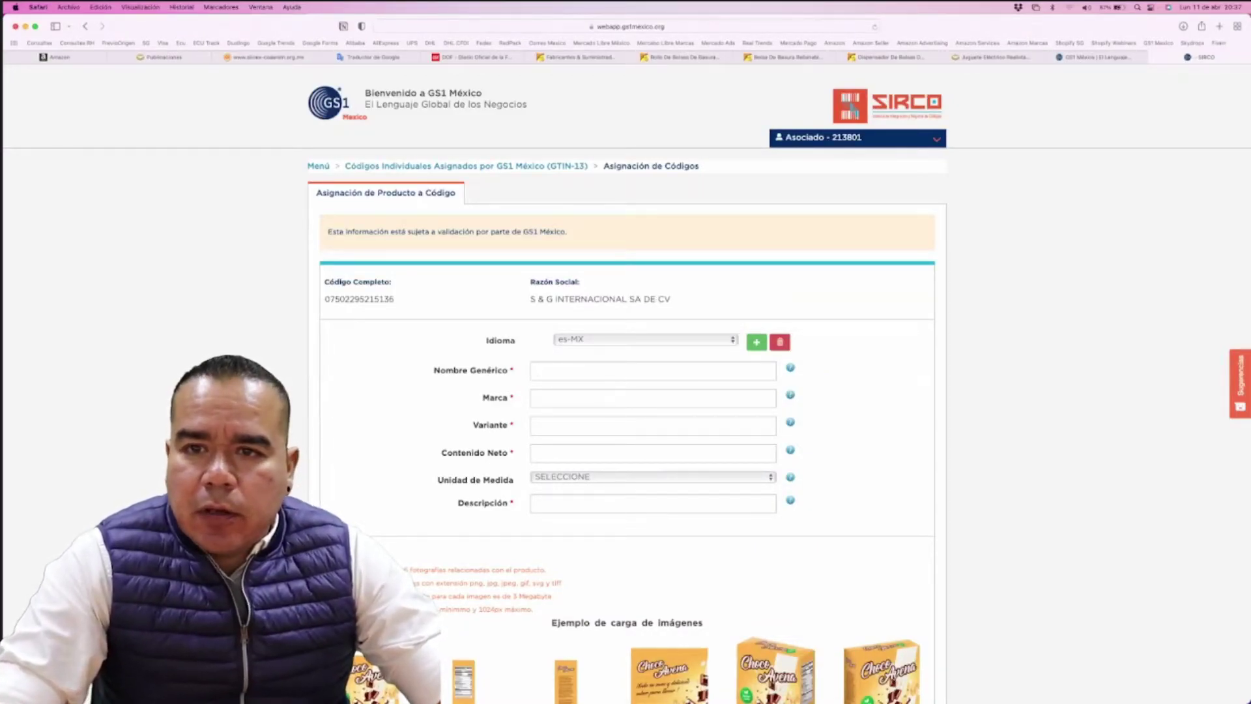
Fill in generic name "Juguete para Gato Pez Electrico", brand SG, variant Amarillo, net content 1 and unit of measure Pieza
text(Juguete para Gato Pez Electrico)
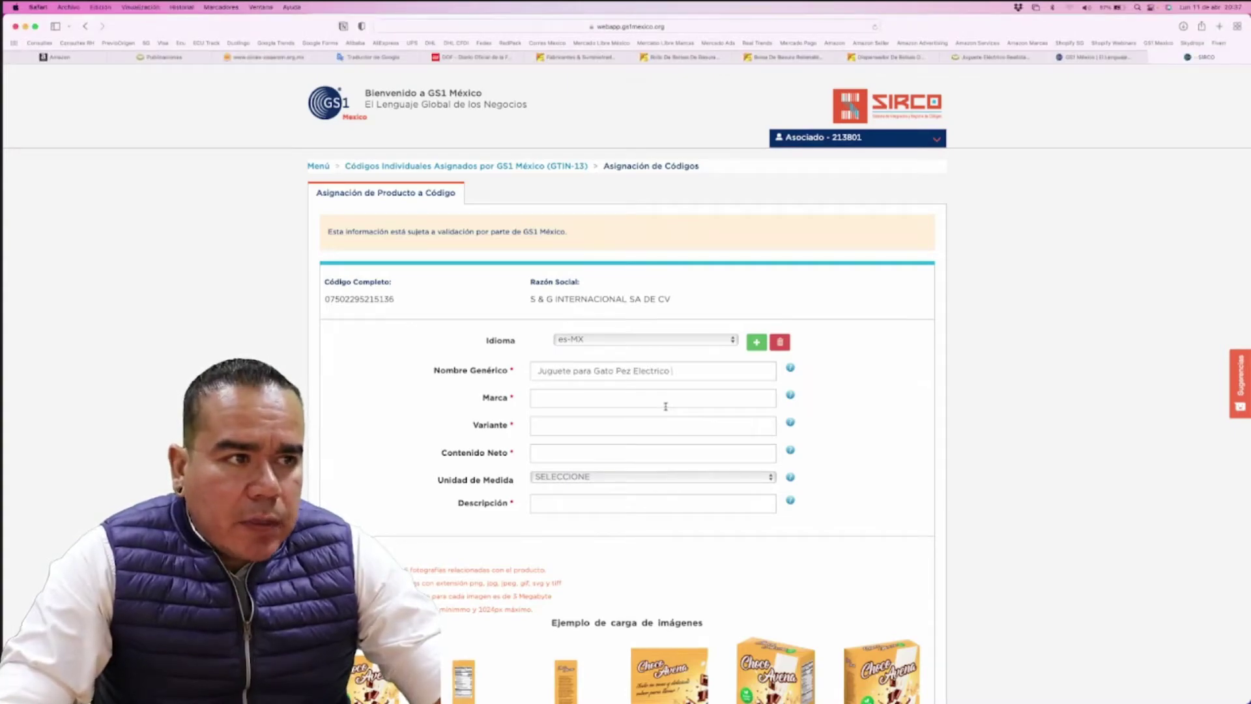
click(621, 401)
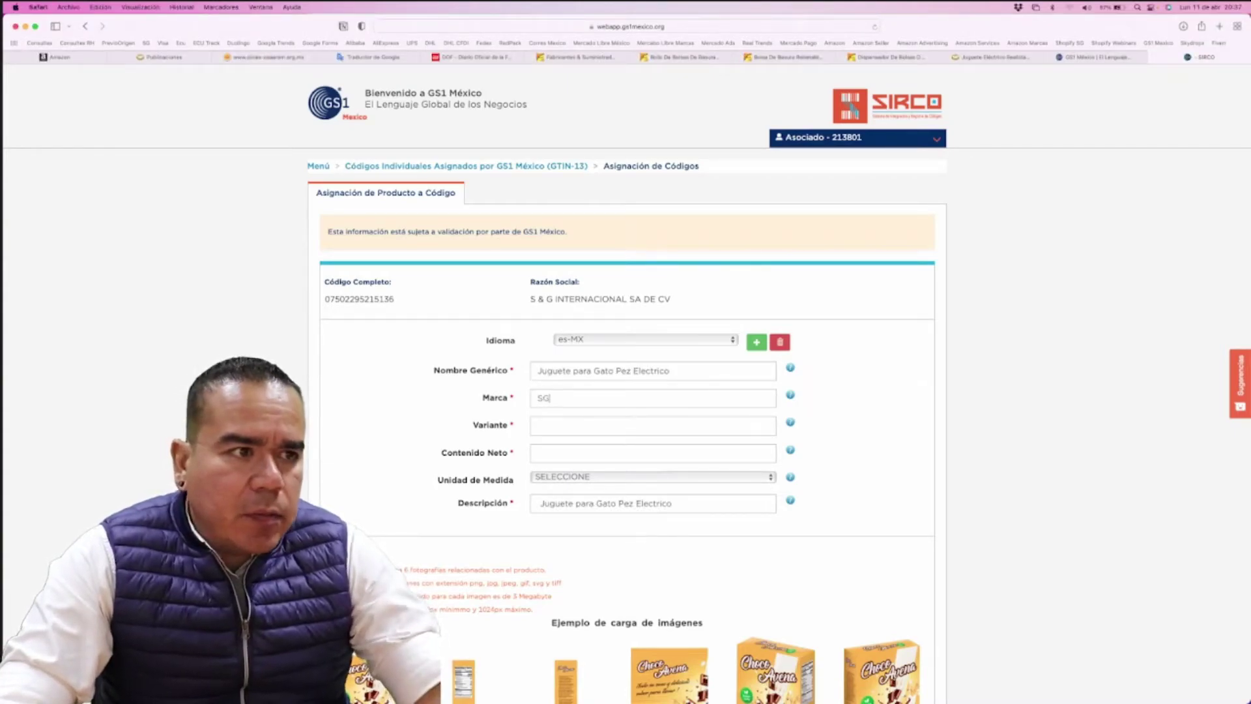
click(573, 426)
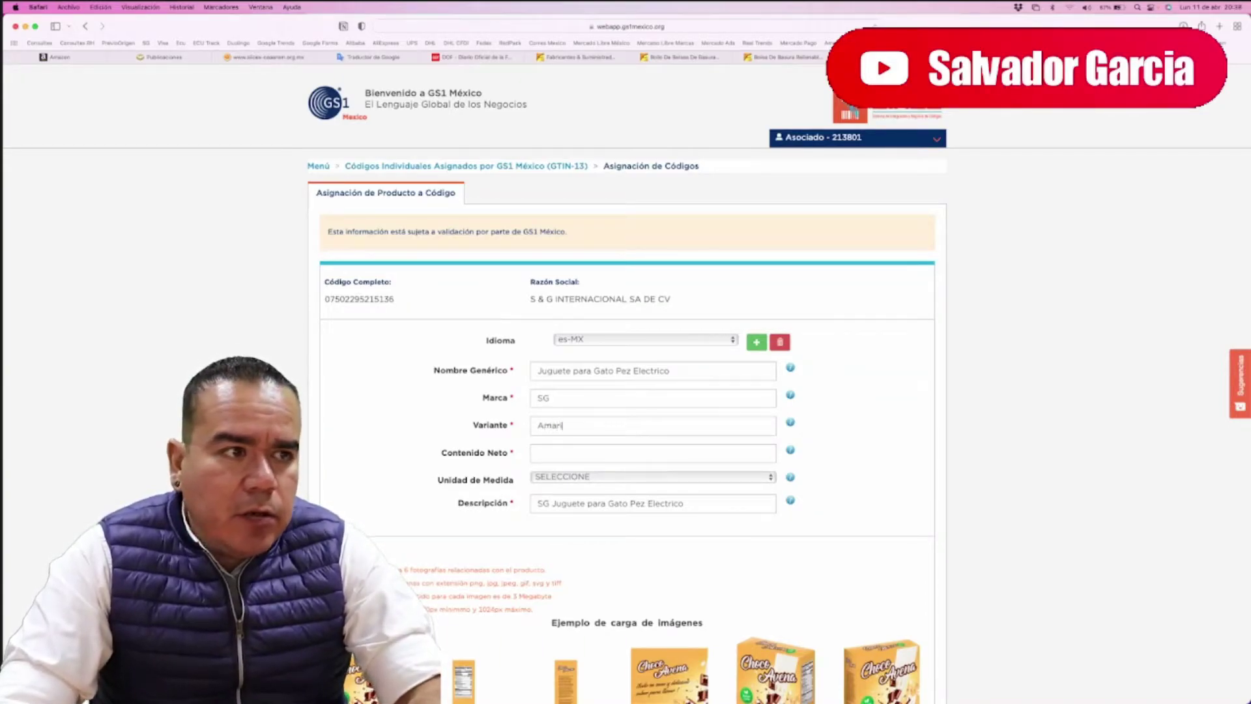
click(602, 450)
text(1)
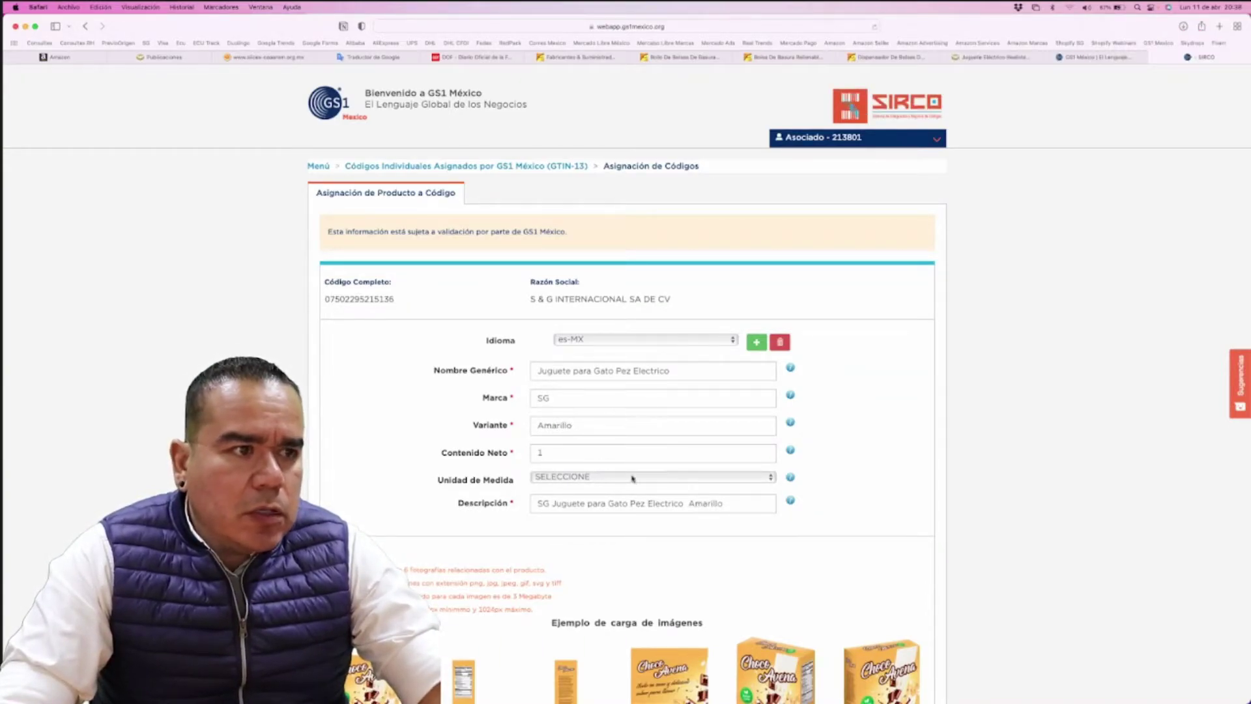
click(631, 476)
scroll(628, 543, down, 5)
scroll(628, 542, down, 5)
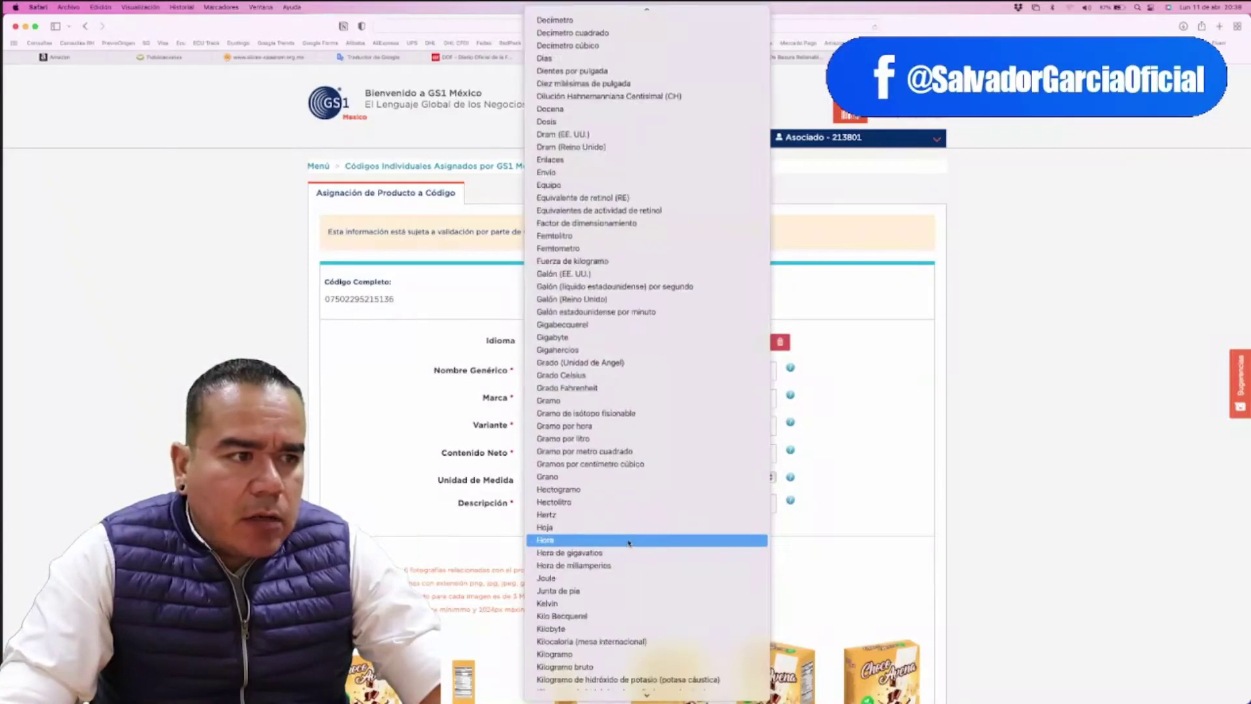
click(961, 536)
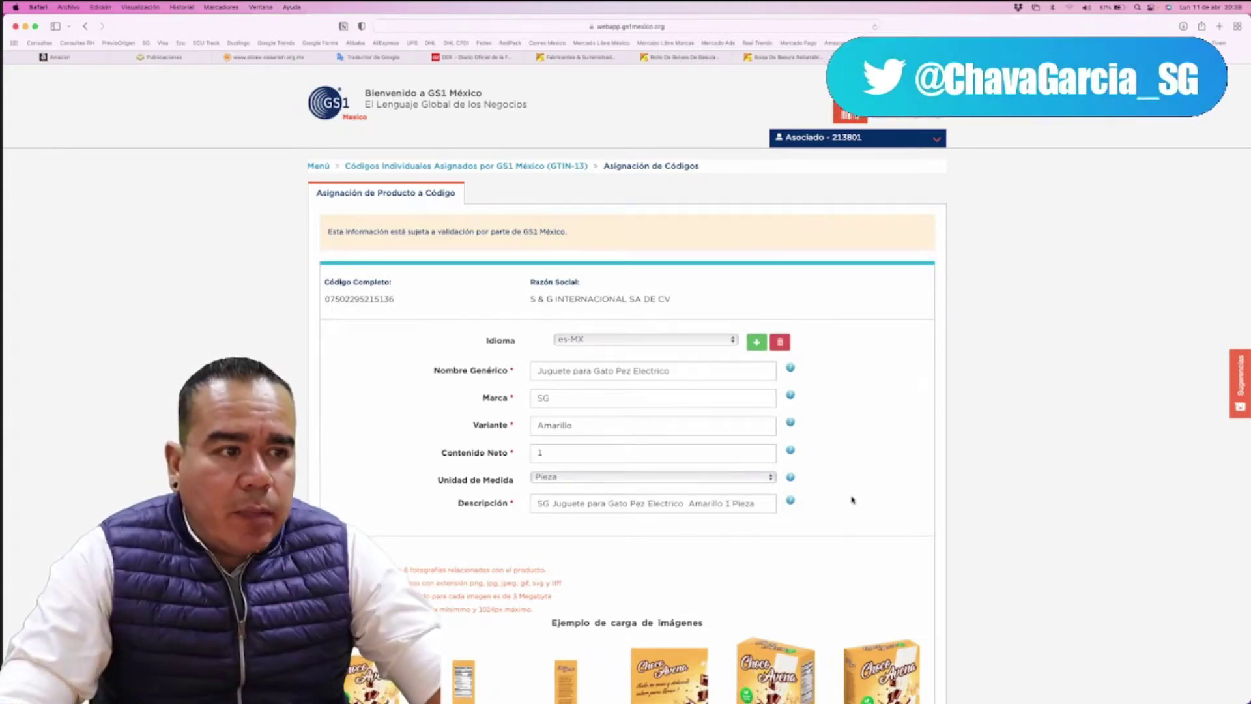
Add the product photo Amarillo Blanco 2.jpg, classify it as the frontal image without tilt, and mark it as the main image
scroll(375, 344, down, 5)
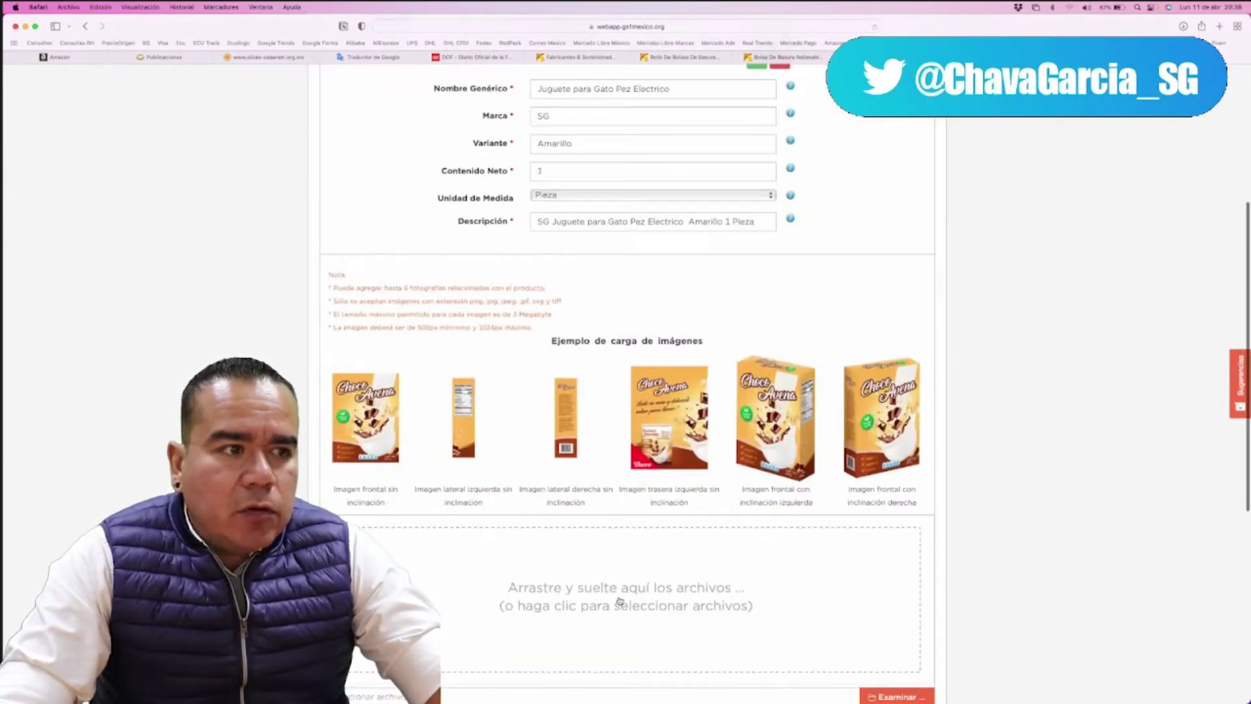
scroll(381, 509, down, 3)
click(394, 481)
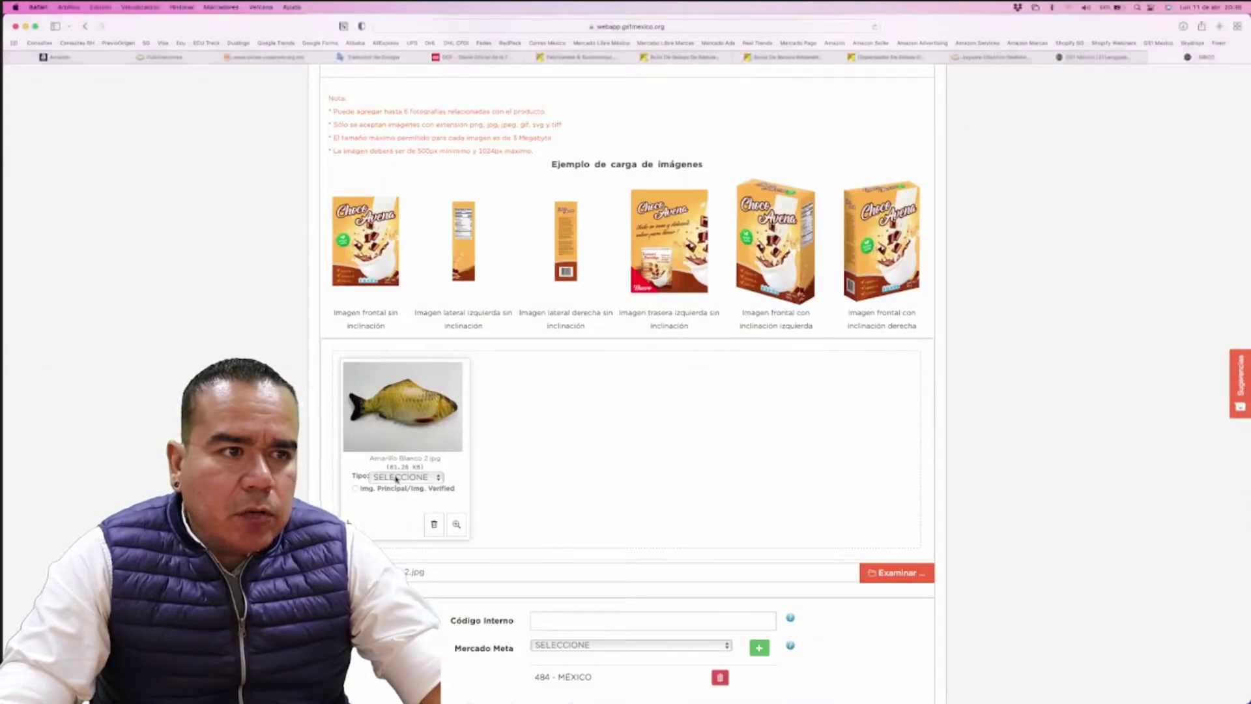
click(395, 480)
click(417, 492)
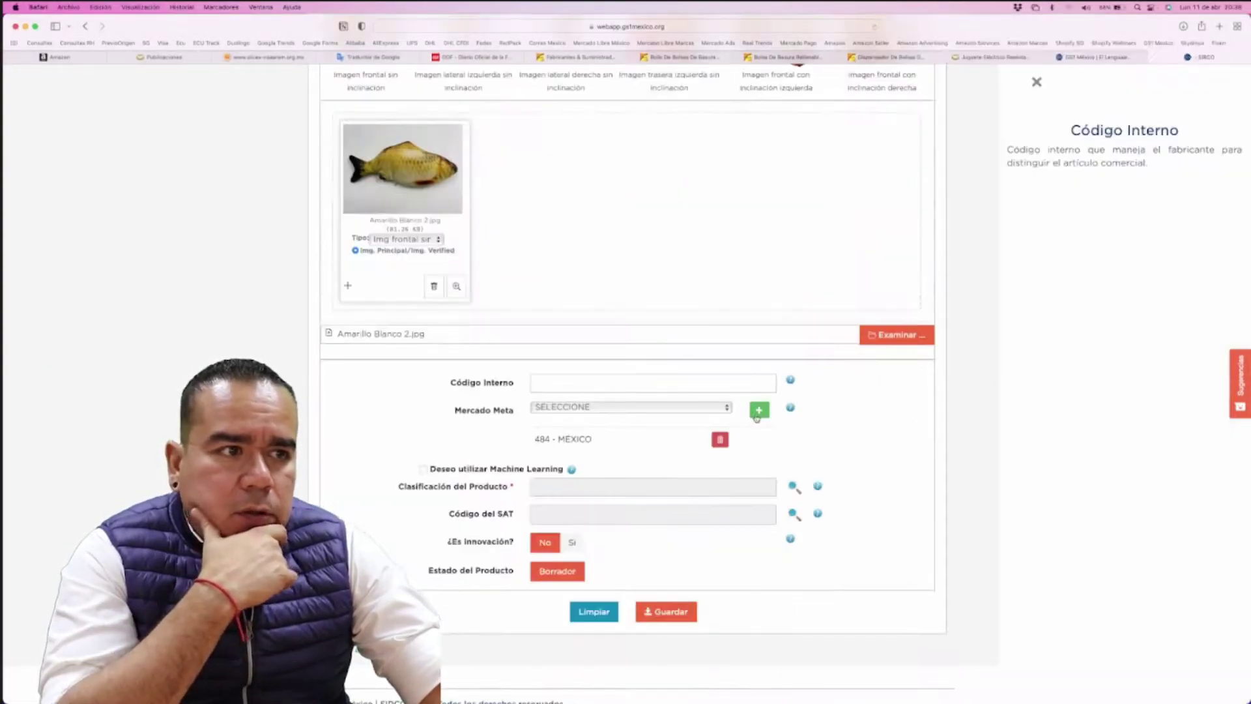
Choose 484 - MÉXICO as the target market and enable the Machine Learning option
click(704, 410)
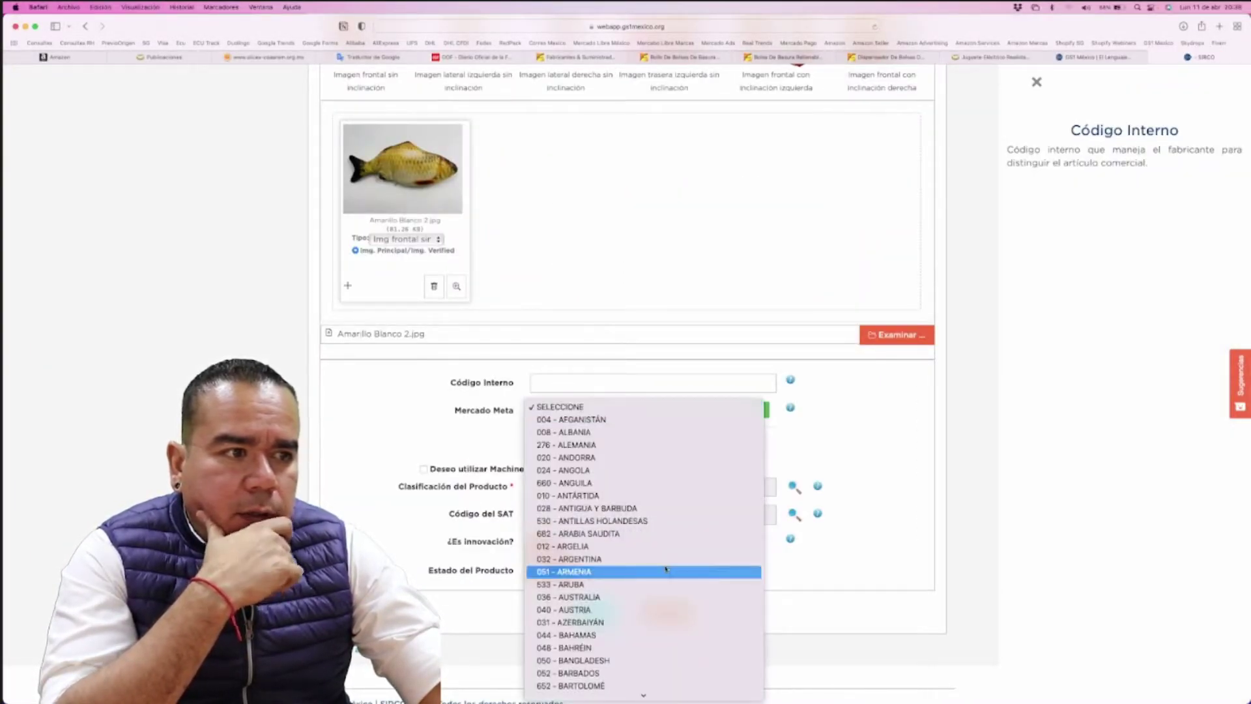
scroll(655, 567, down, 3)
click(424, 471)
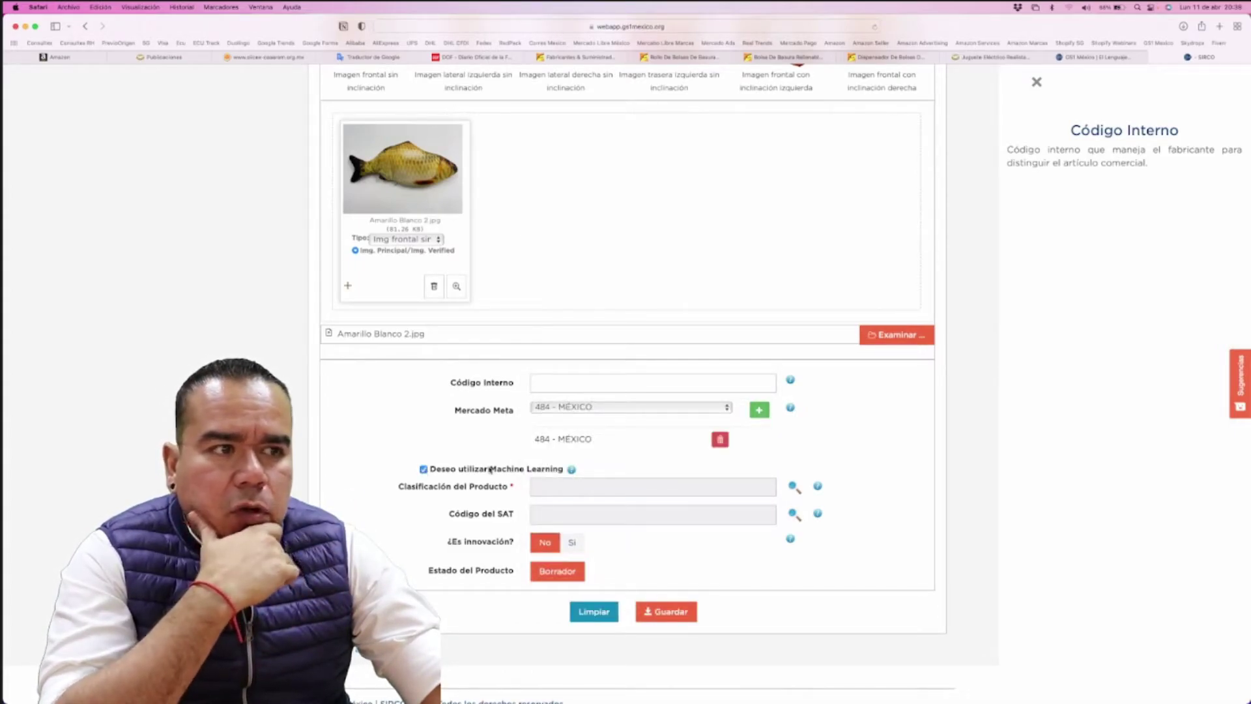
Search the product classification catalogue for "juguetes para animales" and assign 10000661-Juguetes para animales domésticos (eléctricos)
click(804, 488)
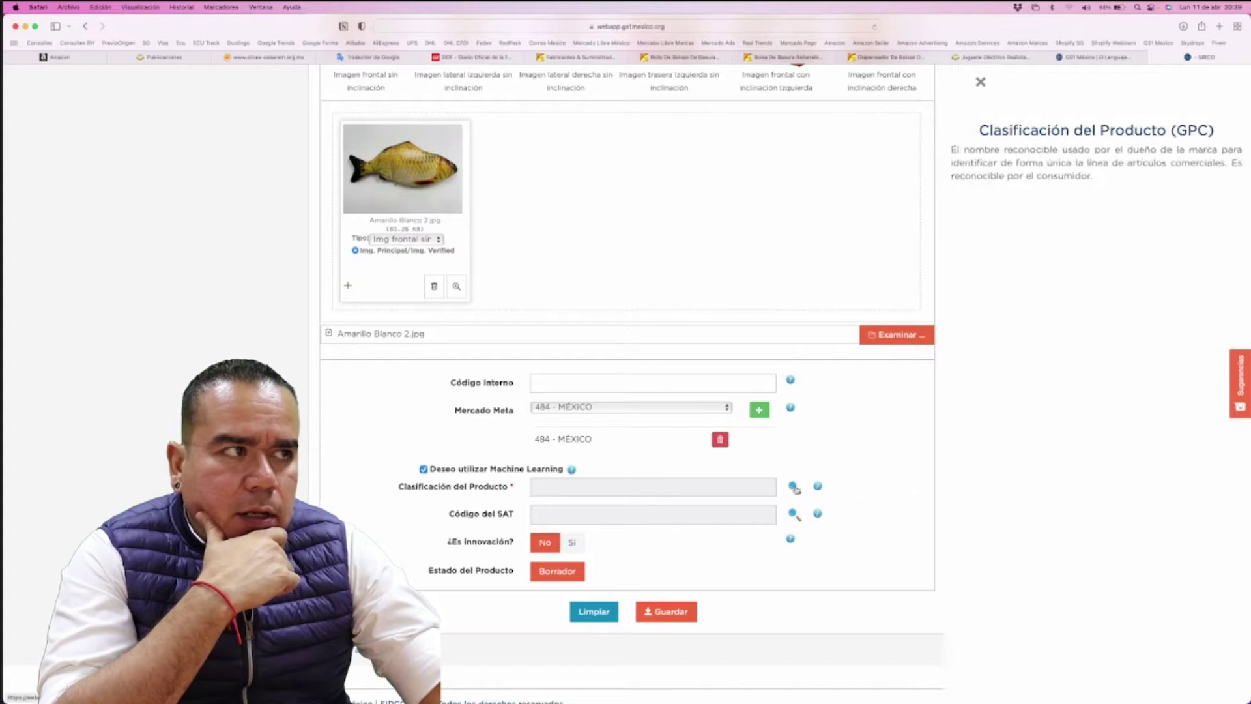
click(794, 487)
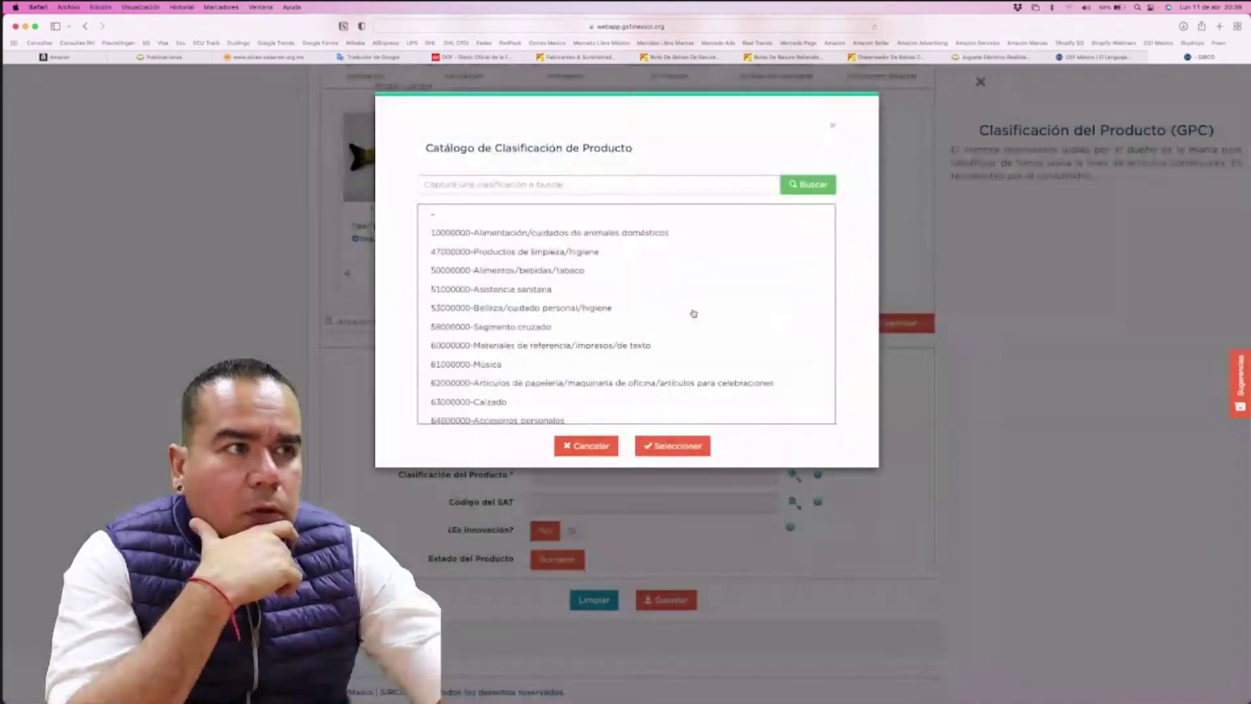
click(480, 188)
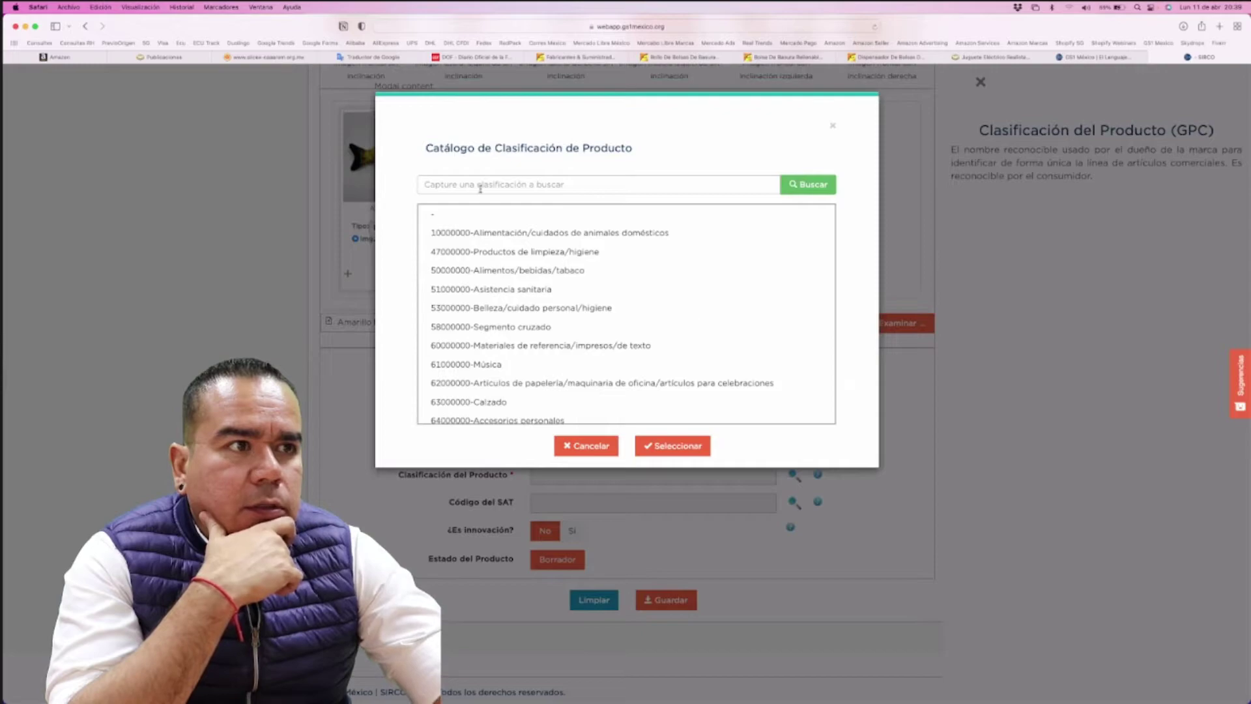
text(juguetes para animales)
click(812, 185)
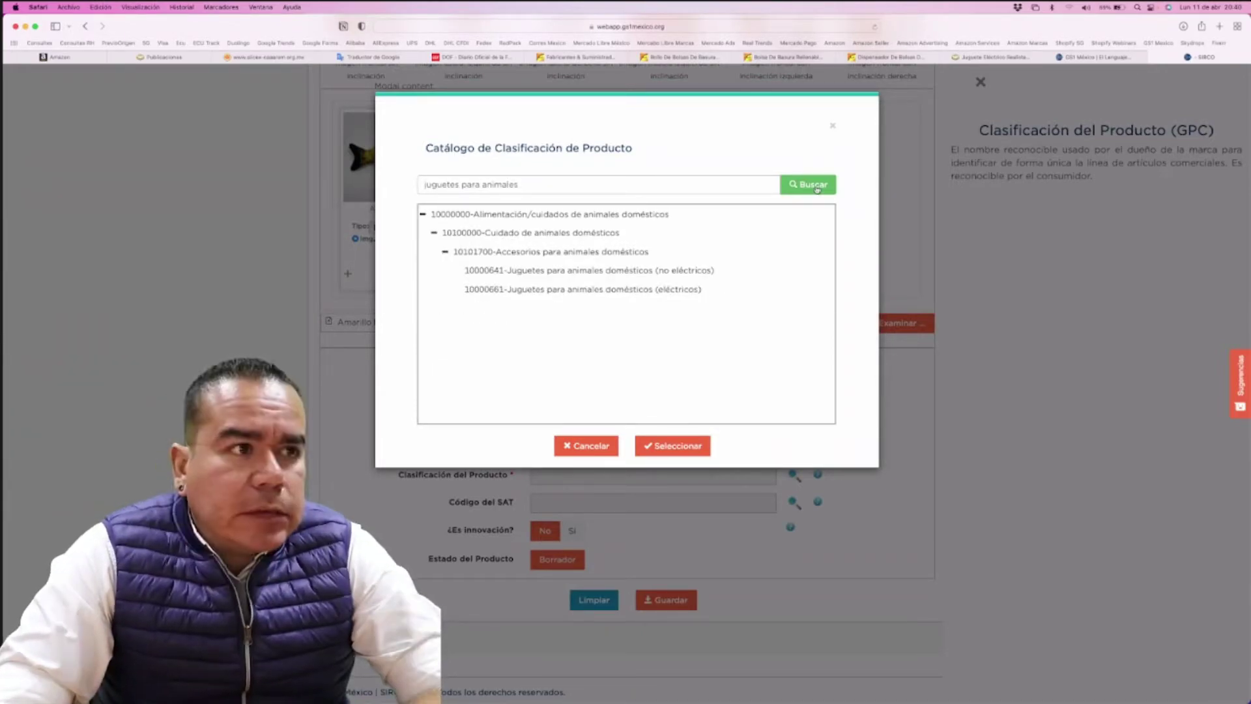
click(555, 292)
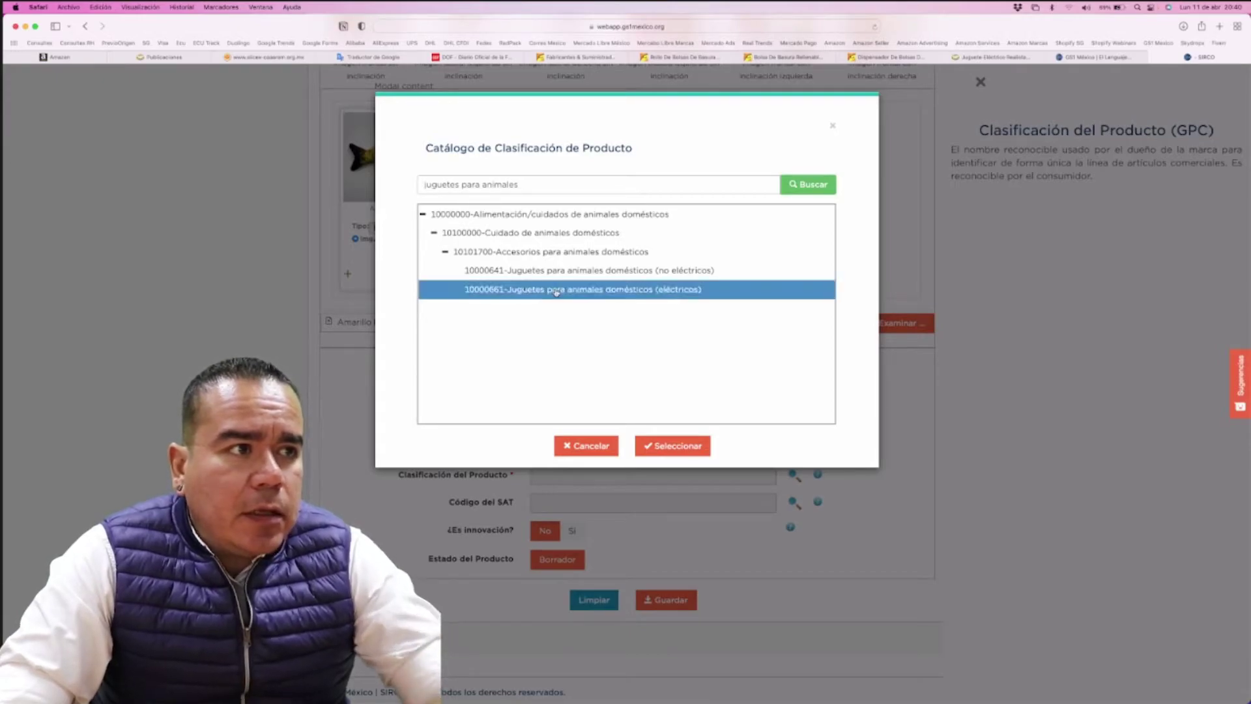
click(673, 446)
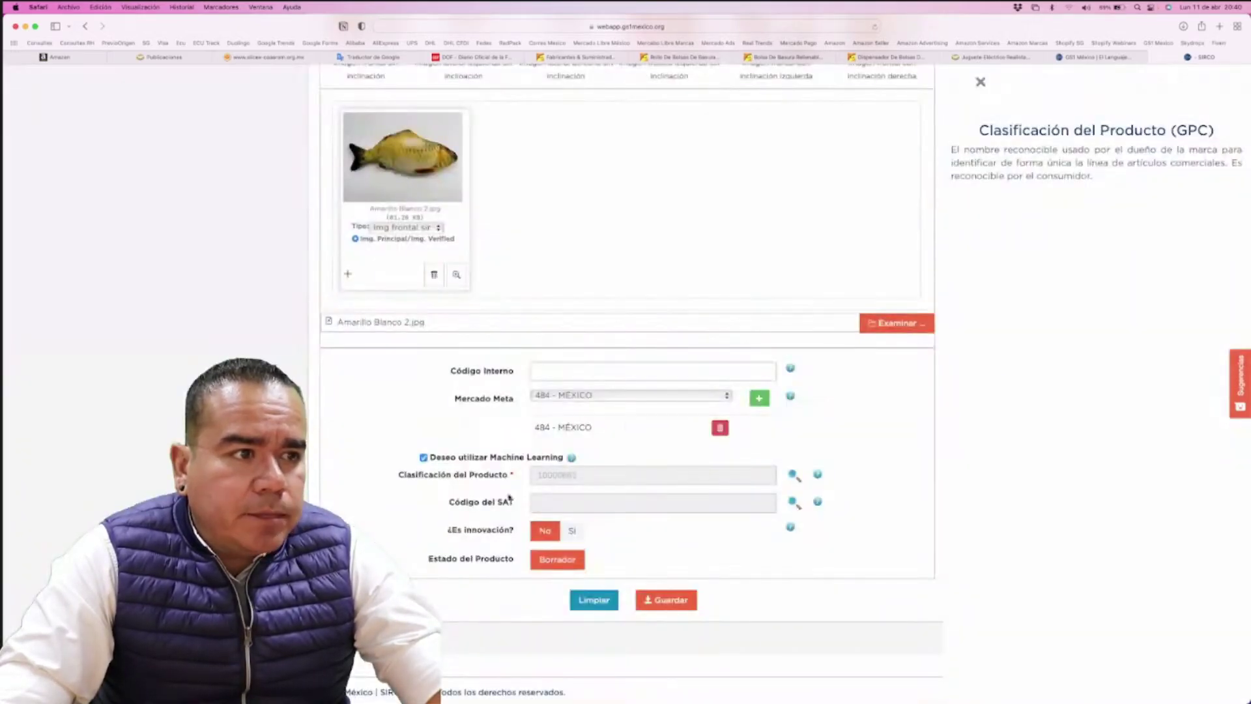
Search the full SAT code catalogue for "juguetes" and assign 10111301-Juguetes para mascotas
click(795, 503)
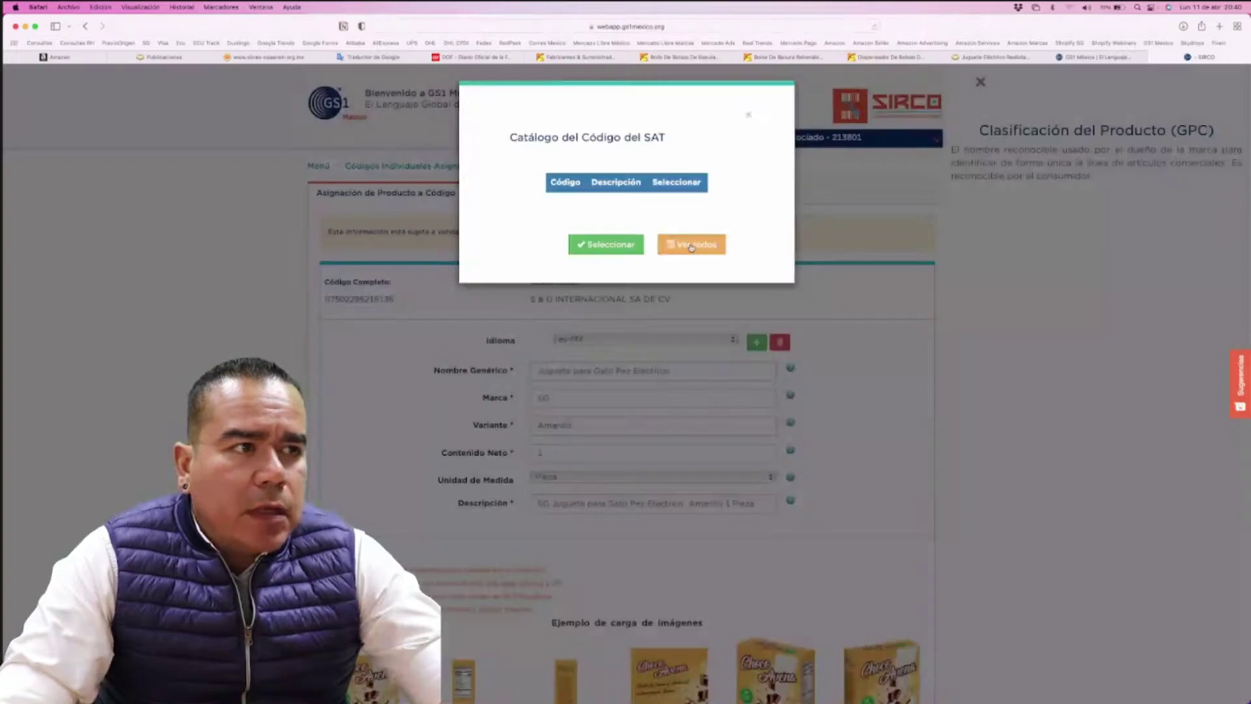
text(juguete para gatos)
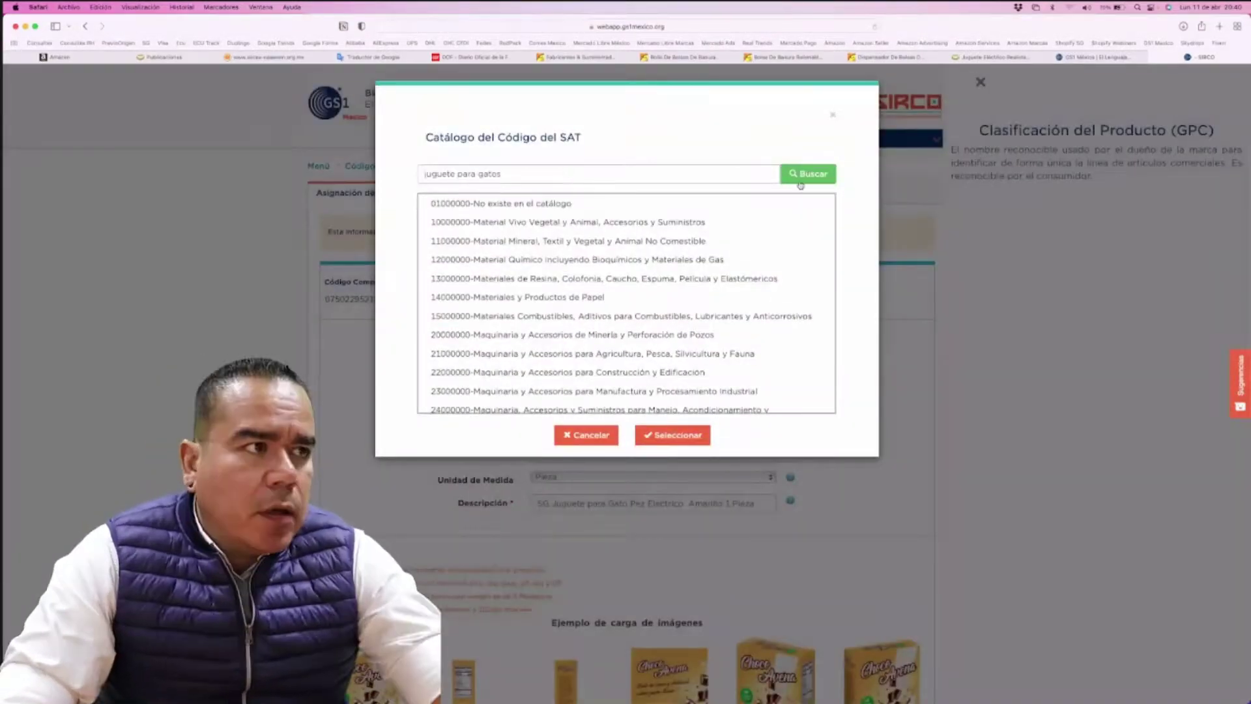
click(811, 176)
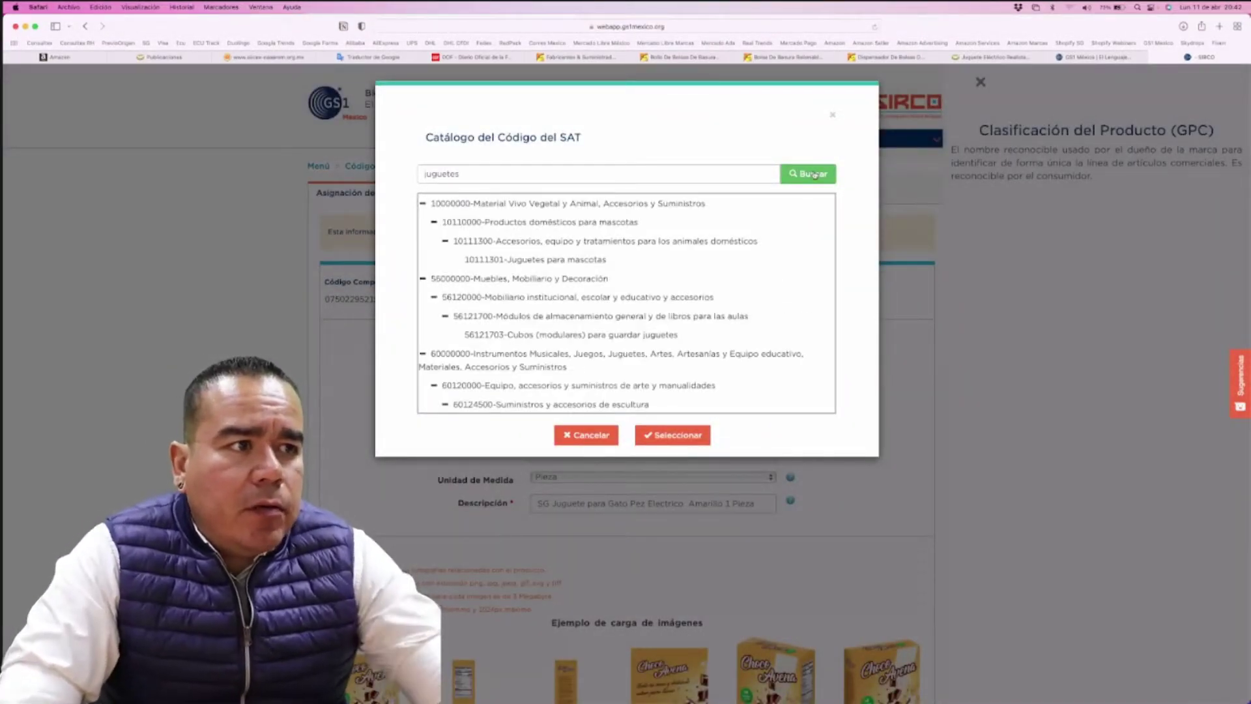
click(608, 261)
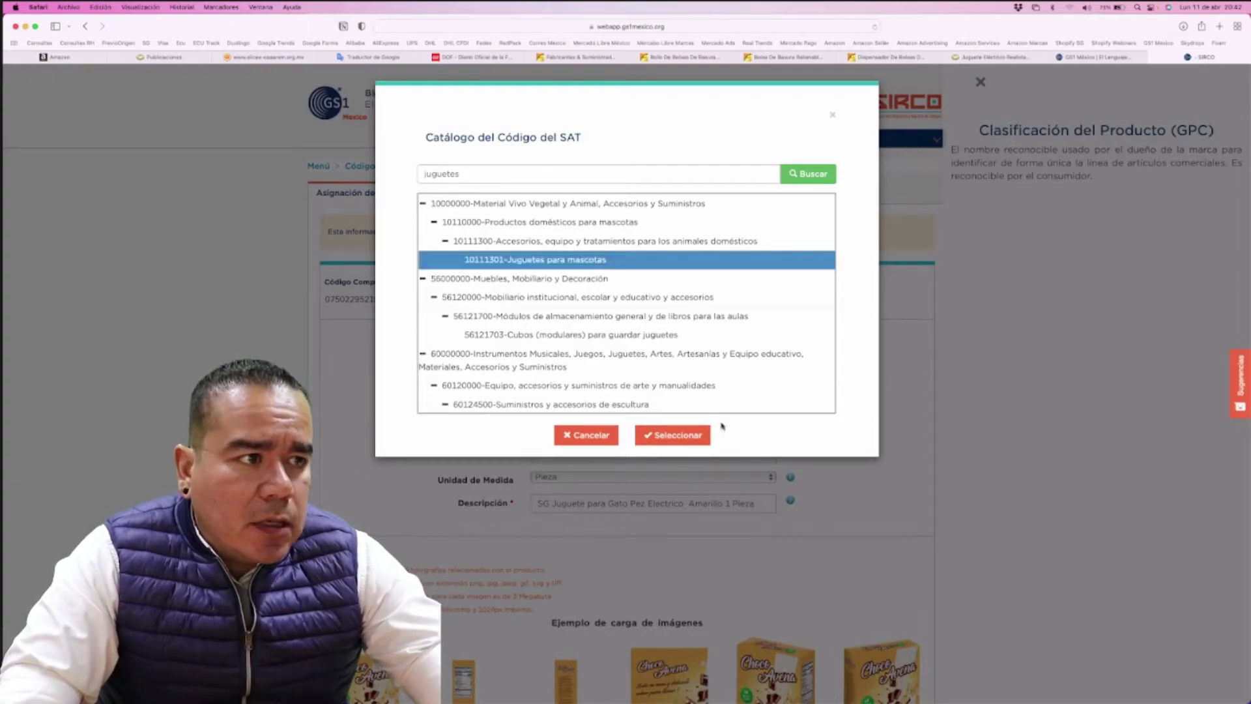
click(678, 435)
Save the new cat toy product as a draft and acknowledge the notice
scroll(726, 573, down, 10)
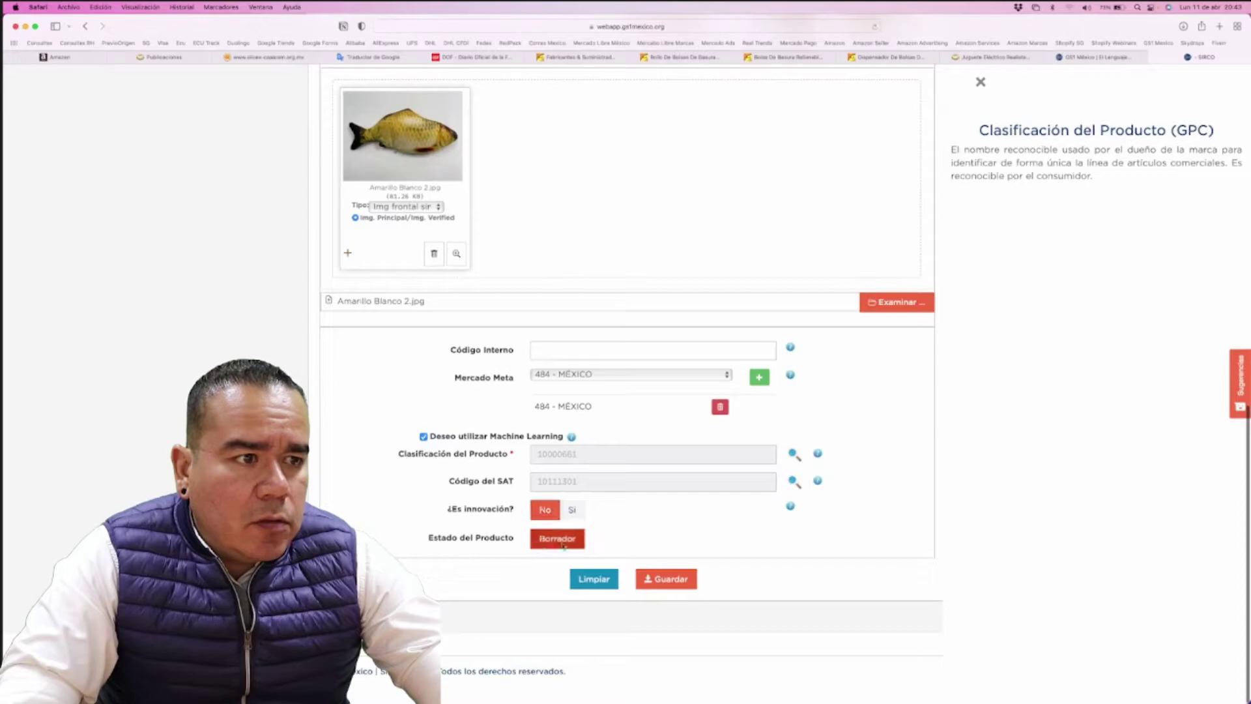
click(674, 585)
click(715, 269)
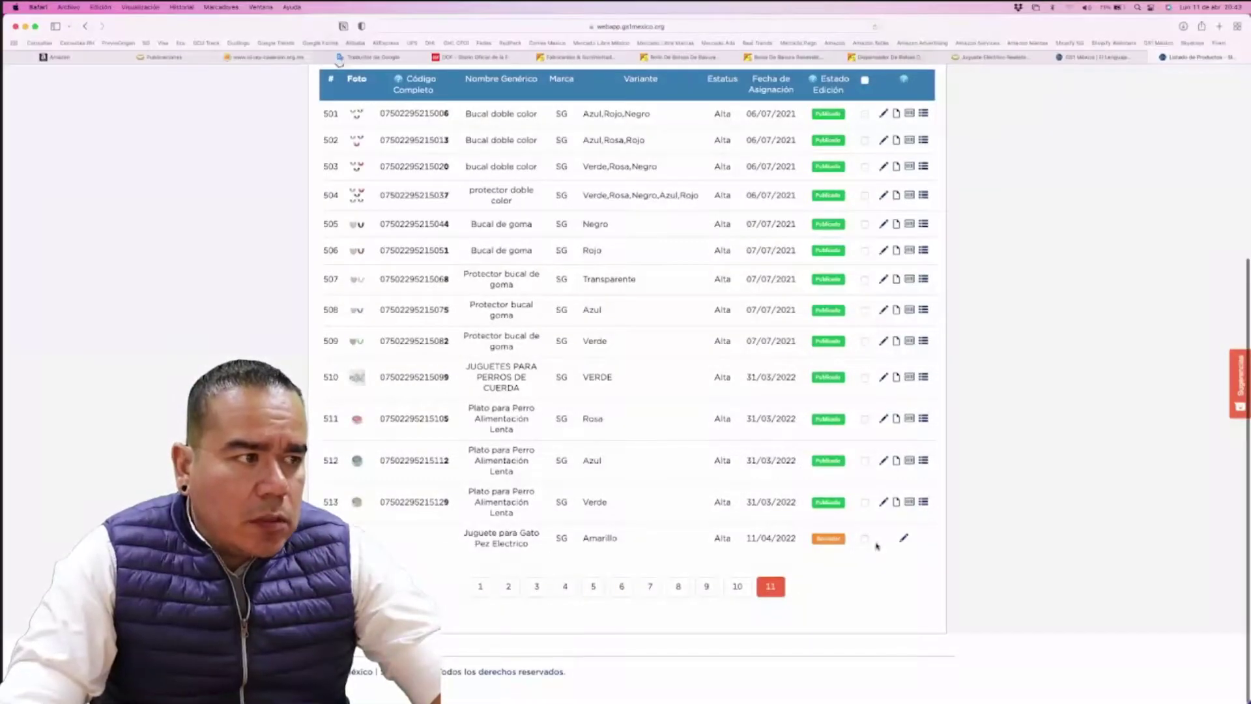
Reopen the draft cat toy product for editing, change its state to Publicado, and save it
click(904, 539)
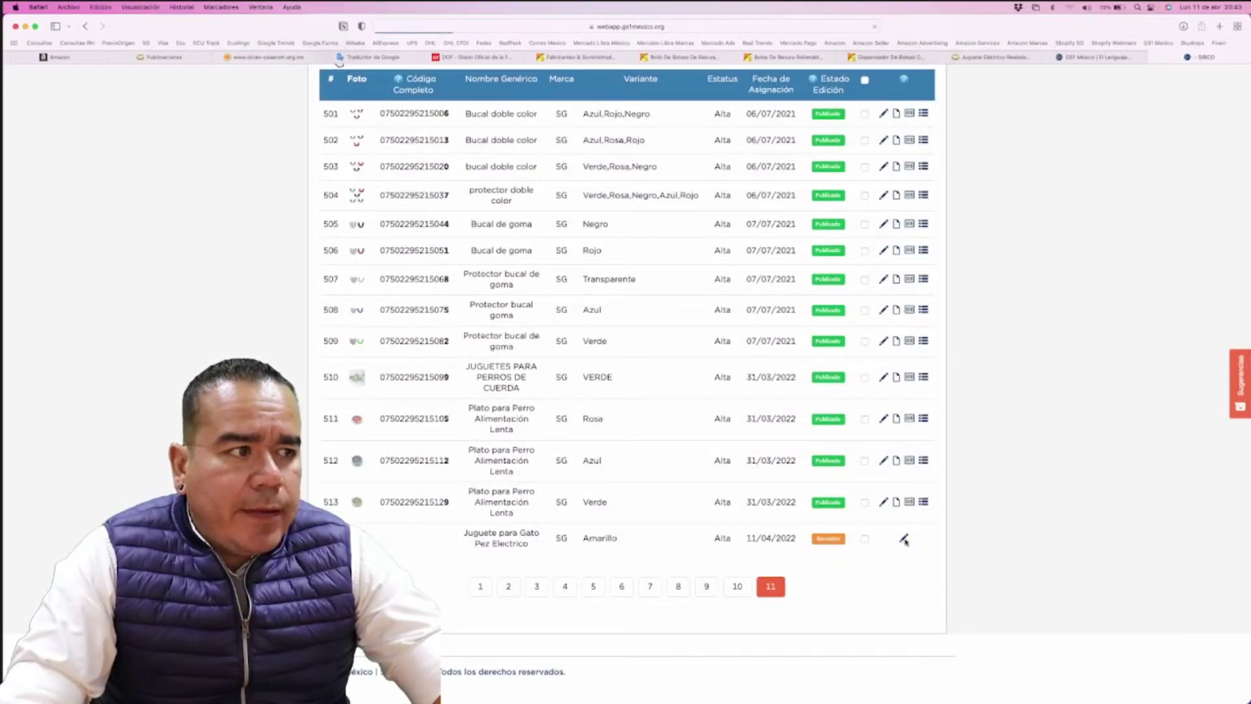
scroll(764, 433, down, 15)
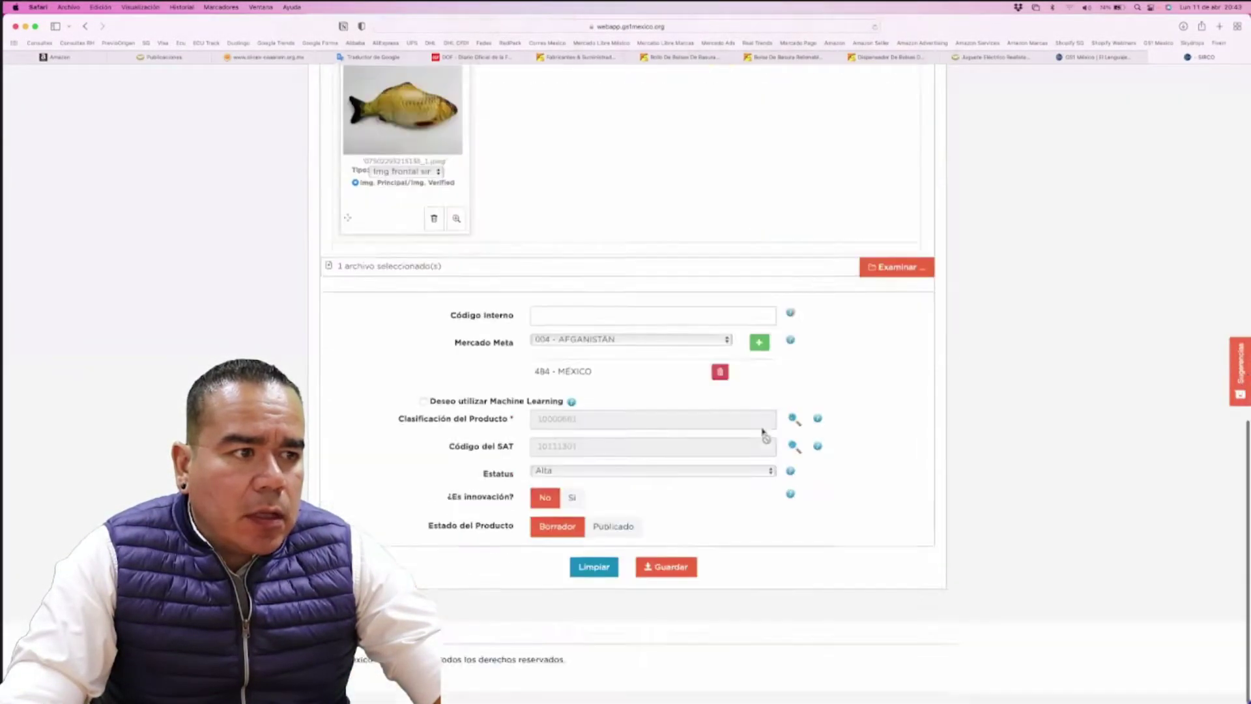
click(619, 541)
click(679, 584)
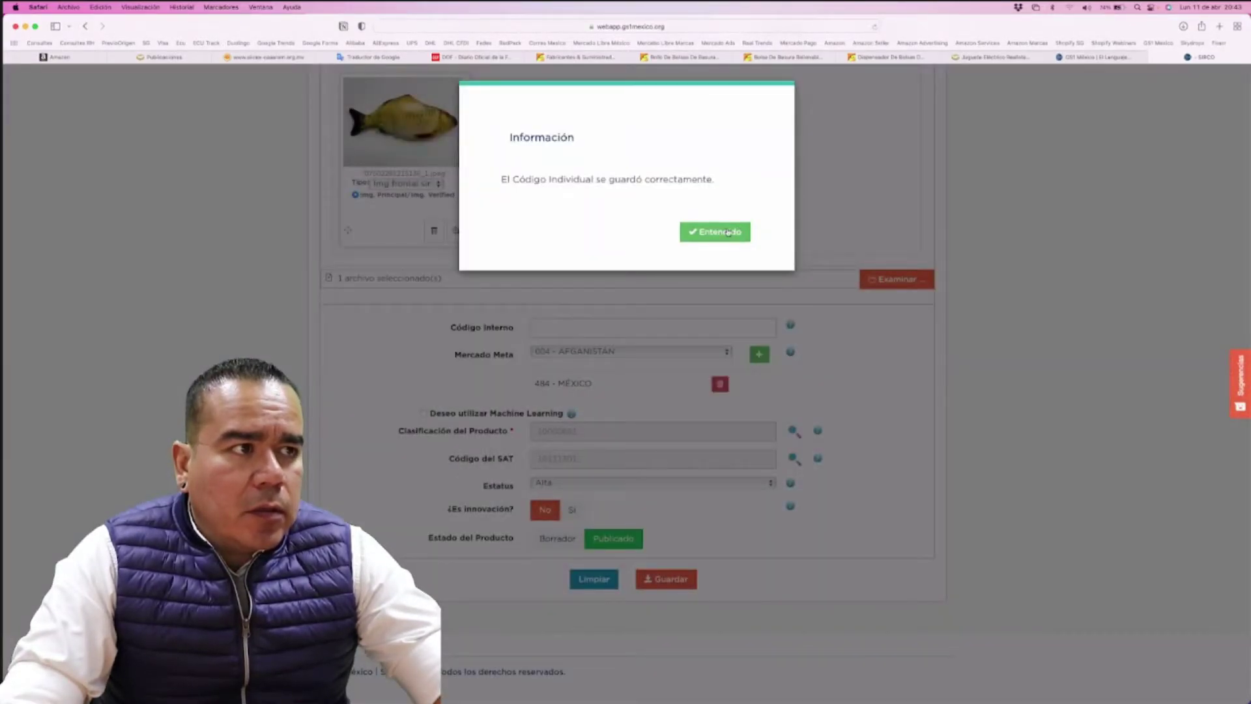
click(724, 232)
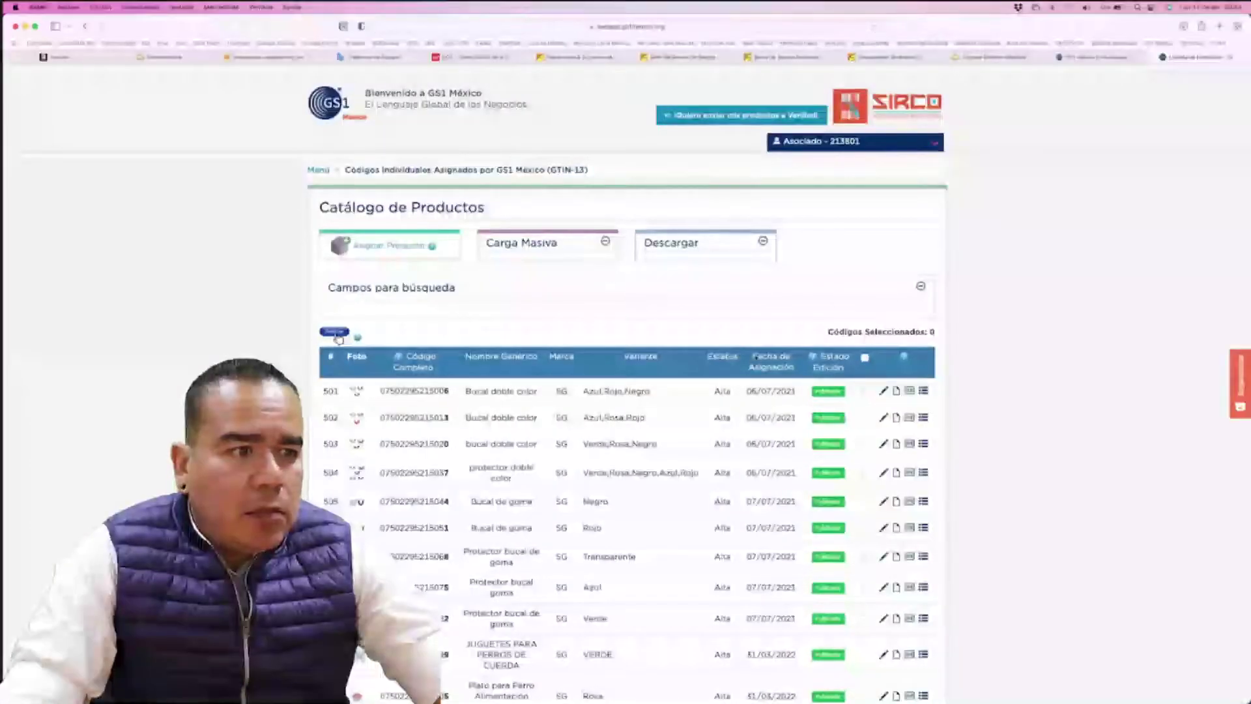
Open the detail page of the "Juguete para Gato Pez Electrico" product to view its barcode
scroll(830, 618, down, 5)
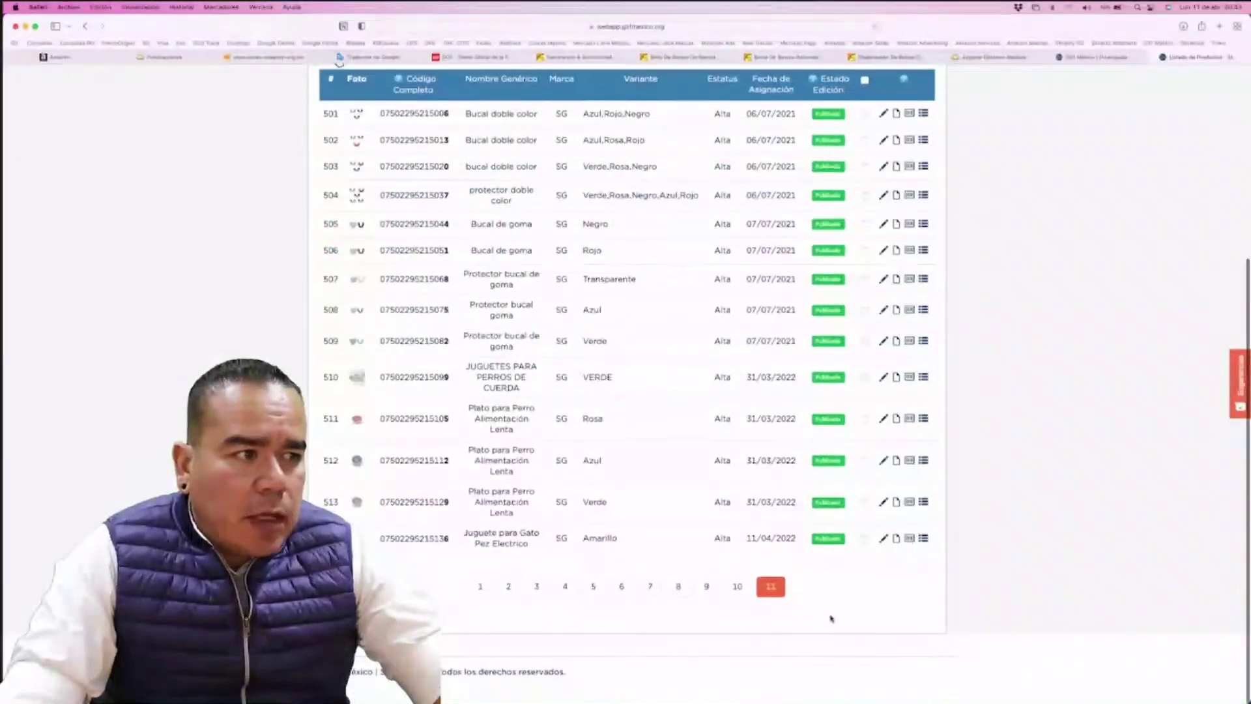
click(897, 540)
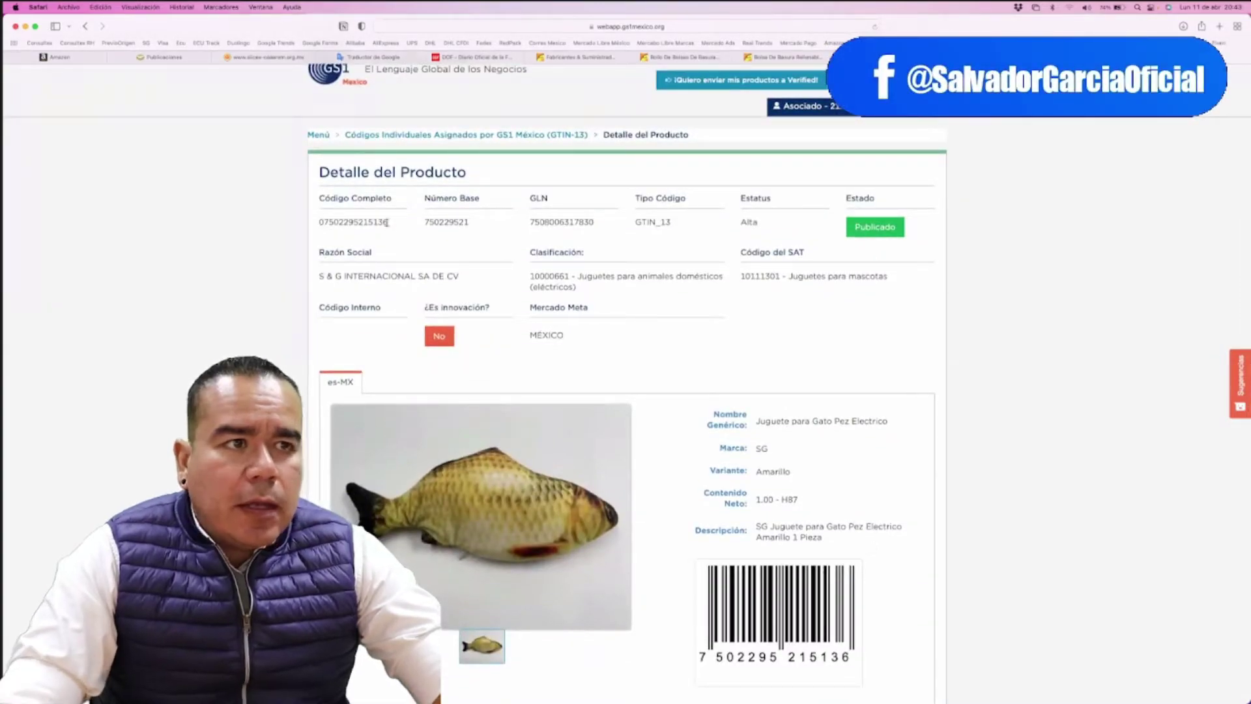
Highlight the complete code on the published Amarillo fish toy's detail page and review the product data and barcode
drag(387, 222, 320, 222)
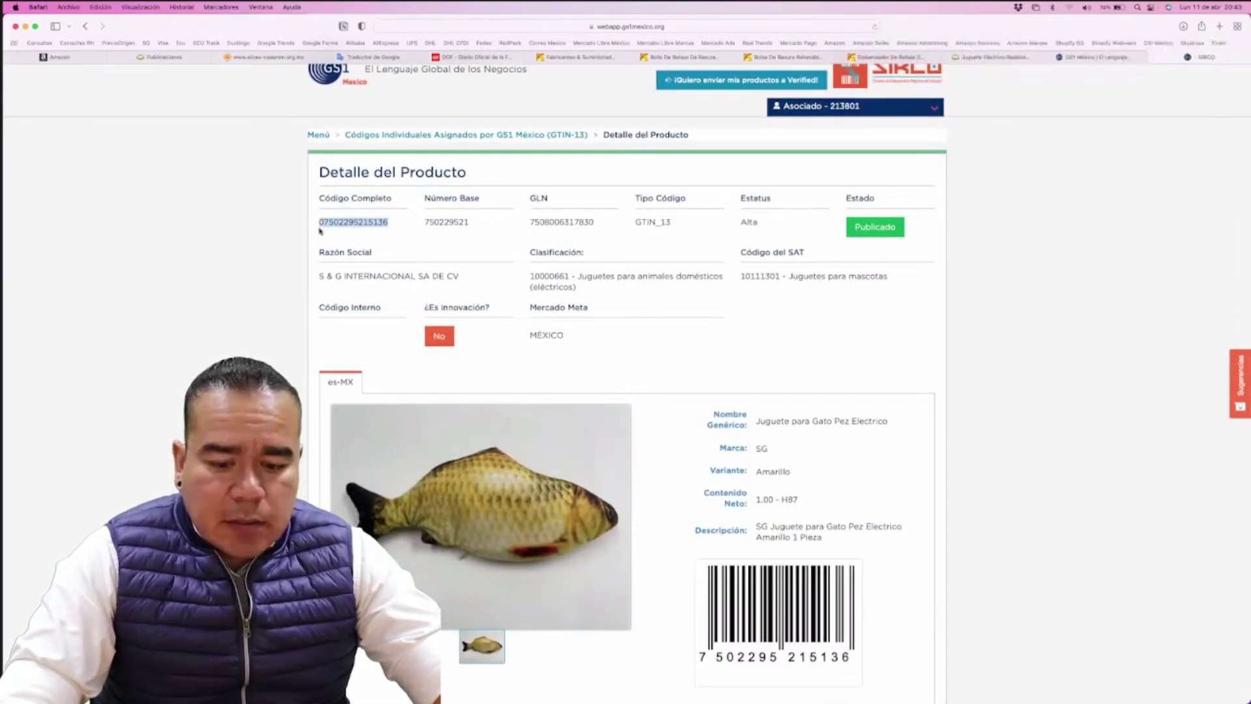
scroll(699, 412, down, 1)
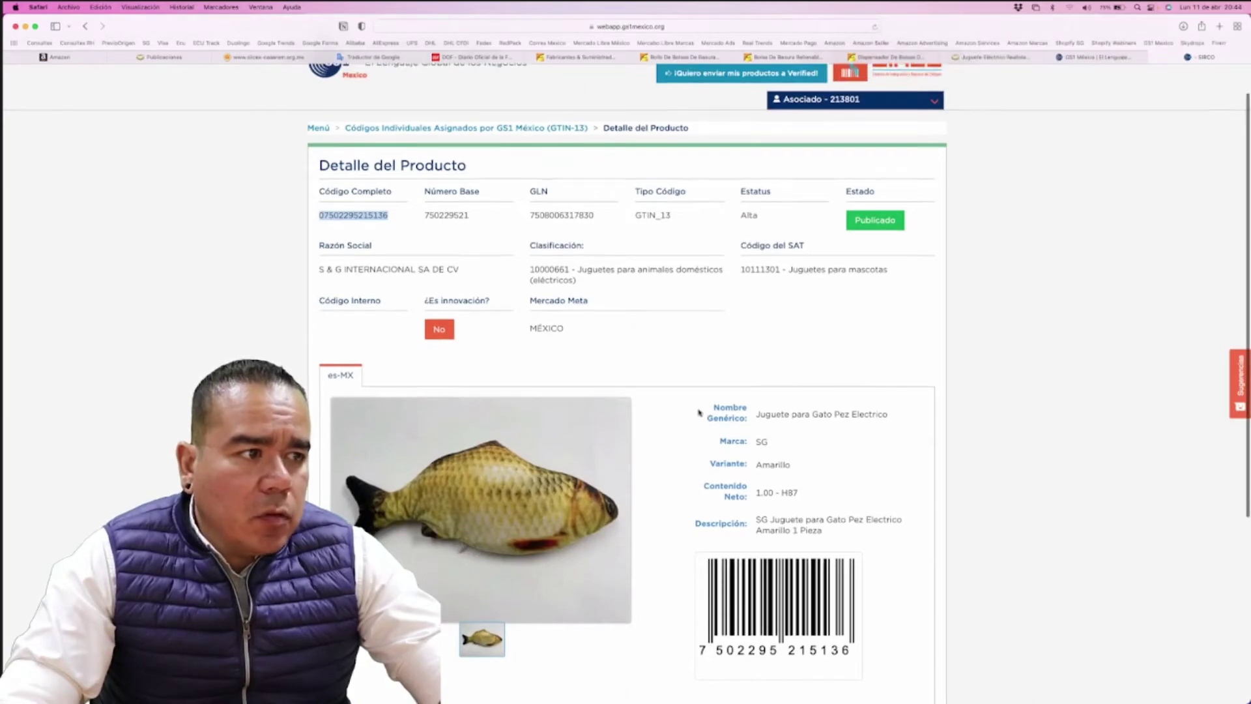
scroll(699, 412, down, 5)
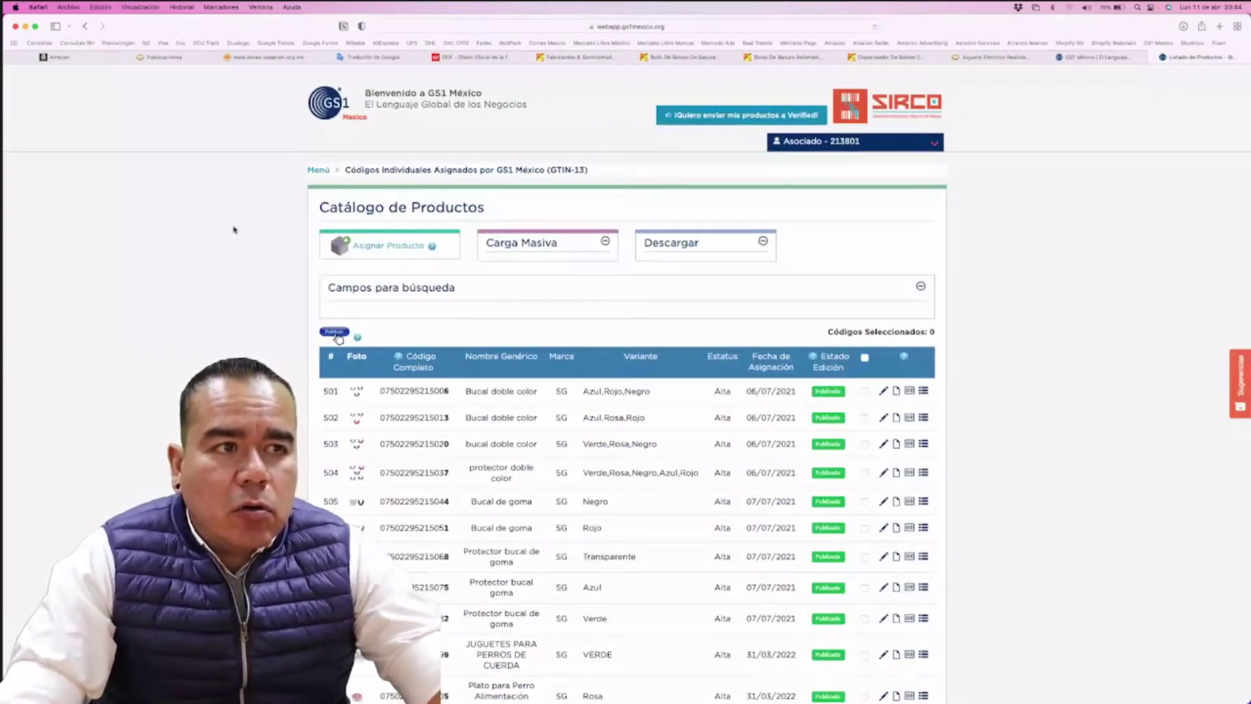
Start assigning a new product with generic name "Juguete para Gato Pez Electrico", brand "SG" and variant "Coreano"
click(390, 247)
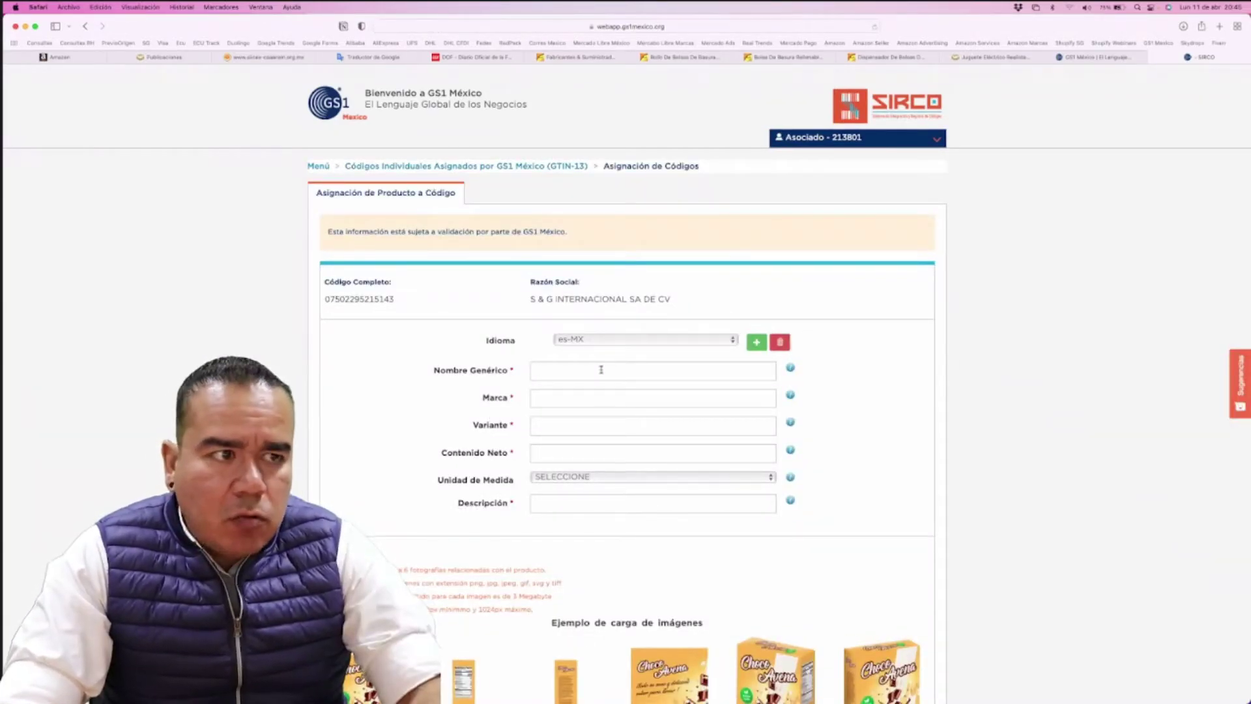
text(Juguete)
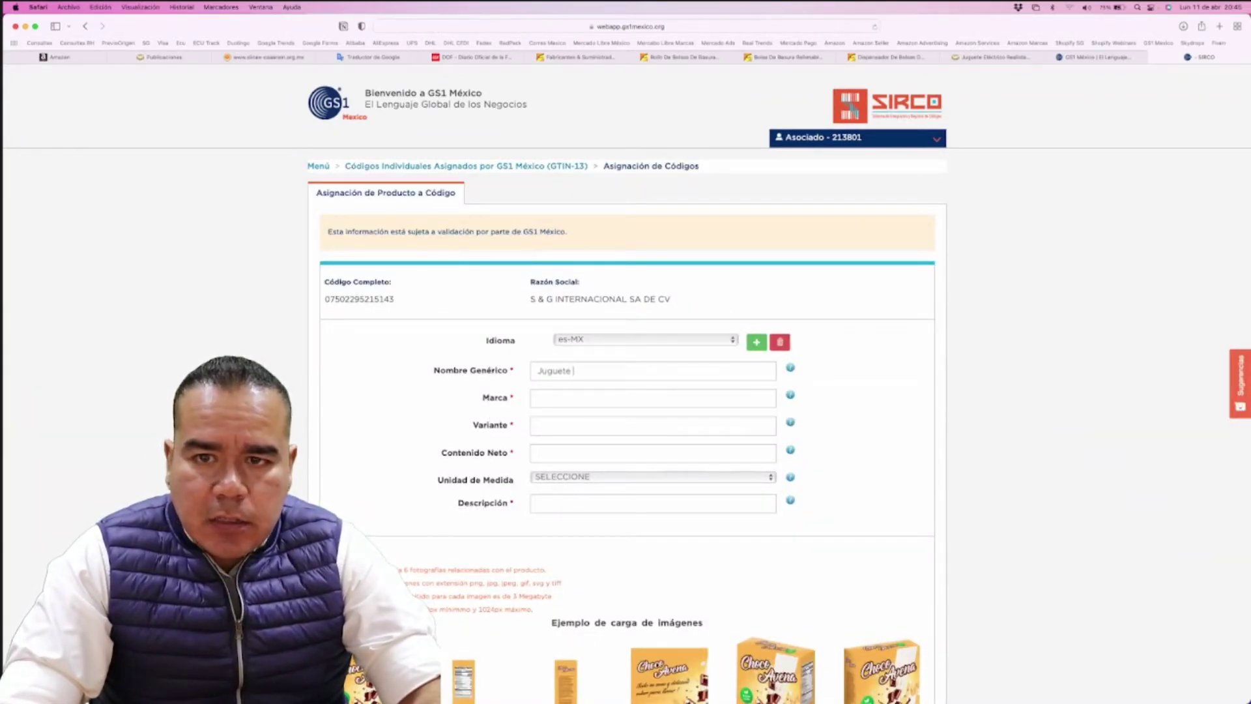
text( para Gato Pez Electrico)
key(Tab)
text(SG)
click(569, 432)
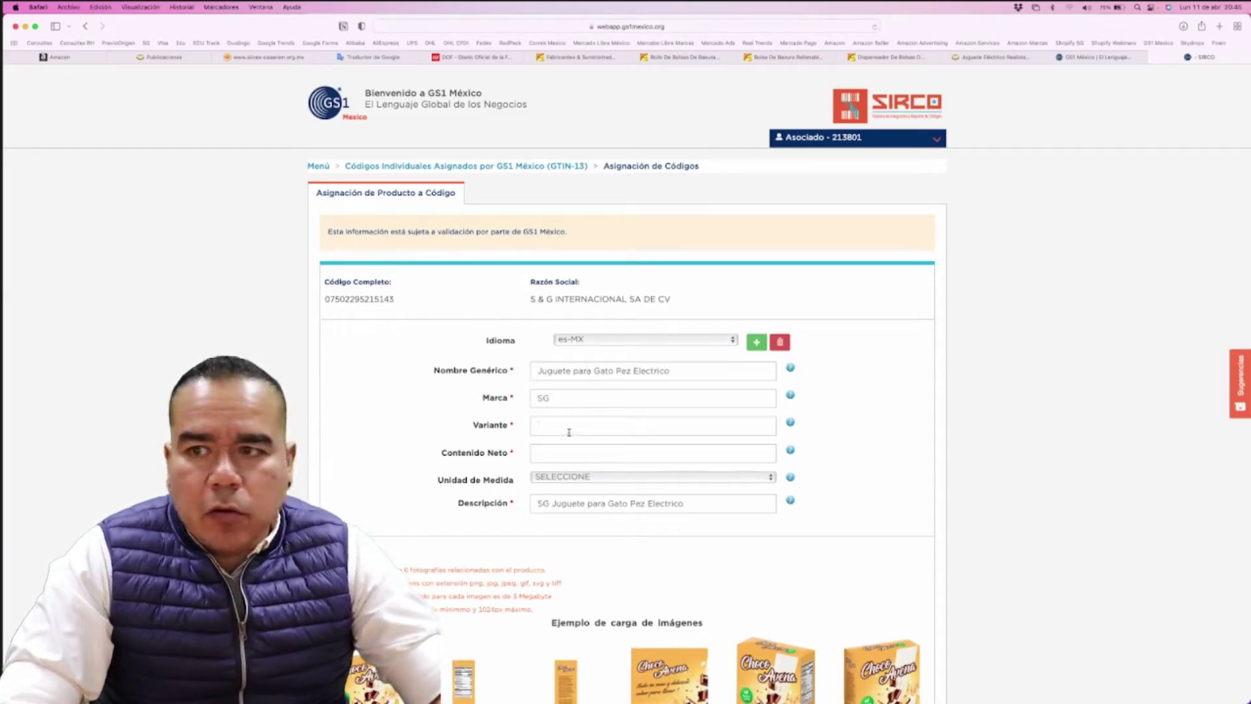
text(Coreano)
Set the new product's net content to 1 and its unit of measure to Pieza
click(580, 450)
text(1)
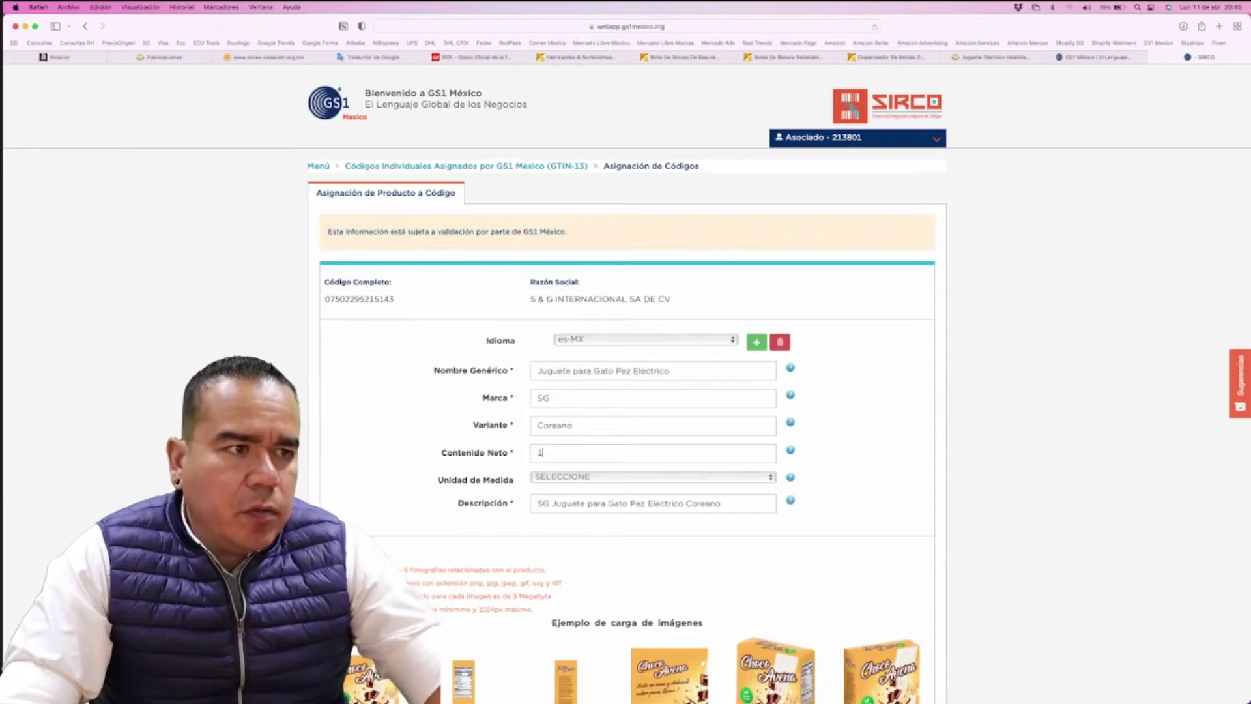
click(630, 481)
scroll(615, 534, down, 15)
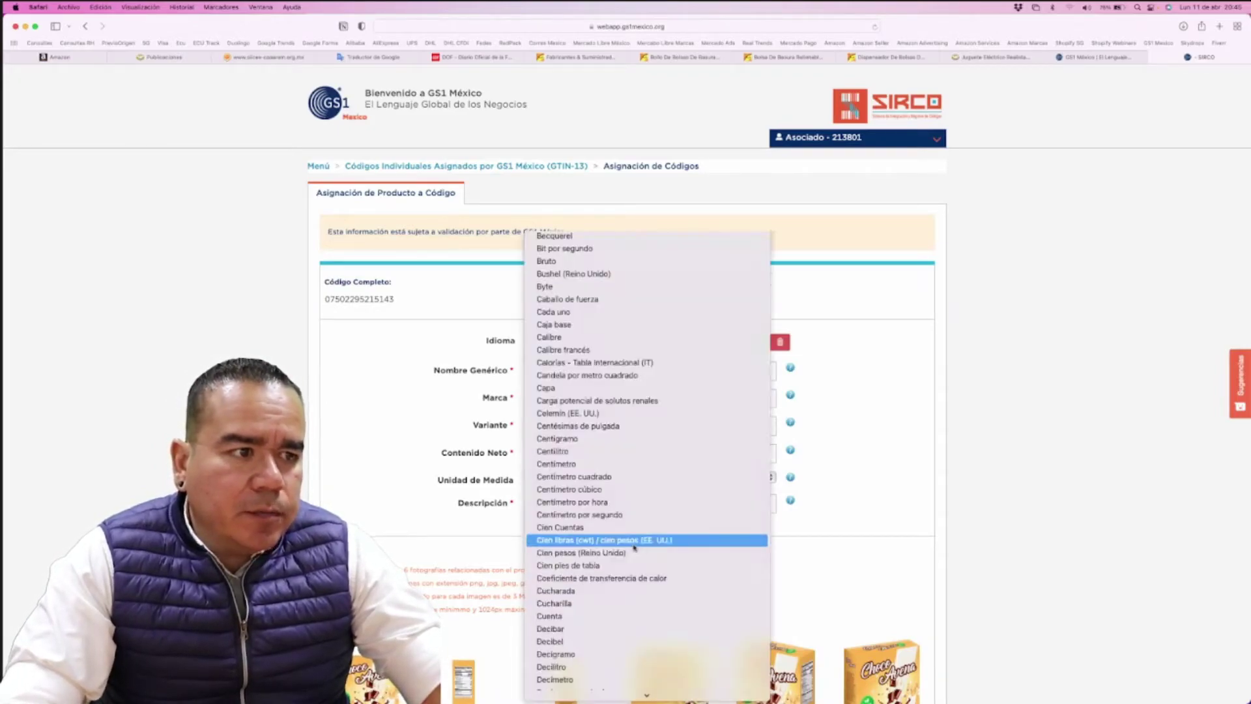
scroll(615, 534, up, 8)
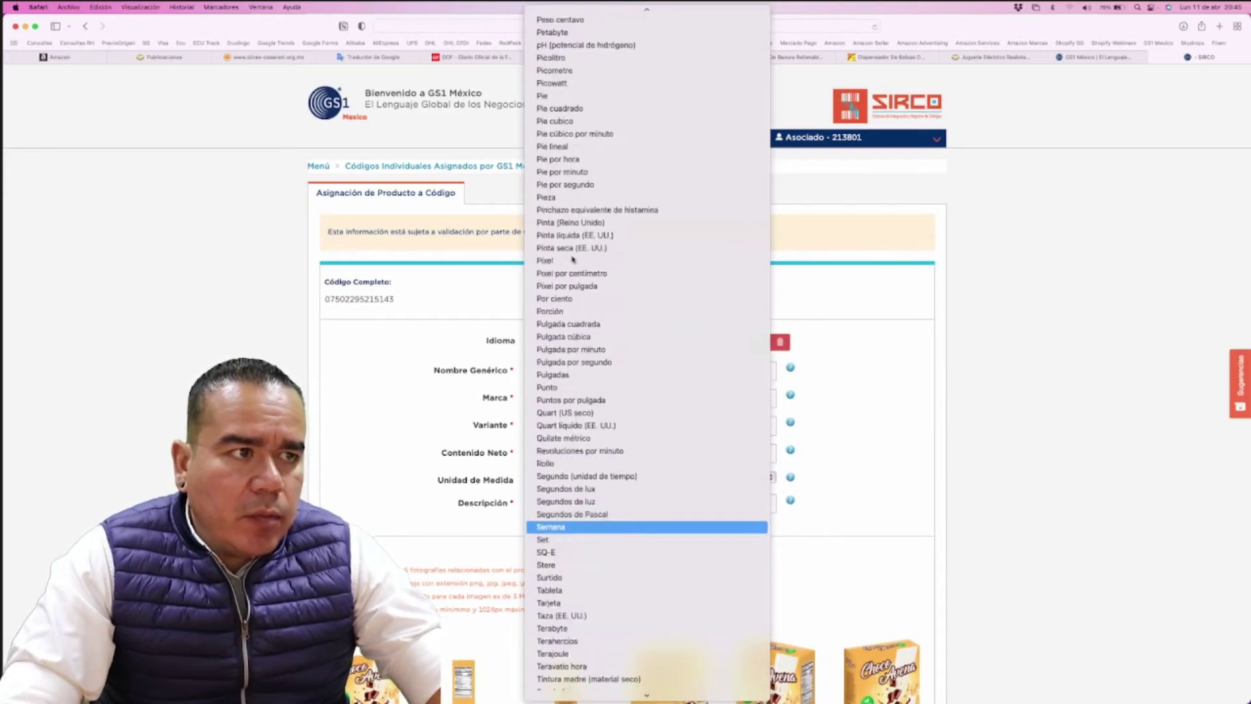
click(586, 196)
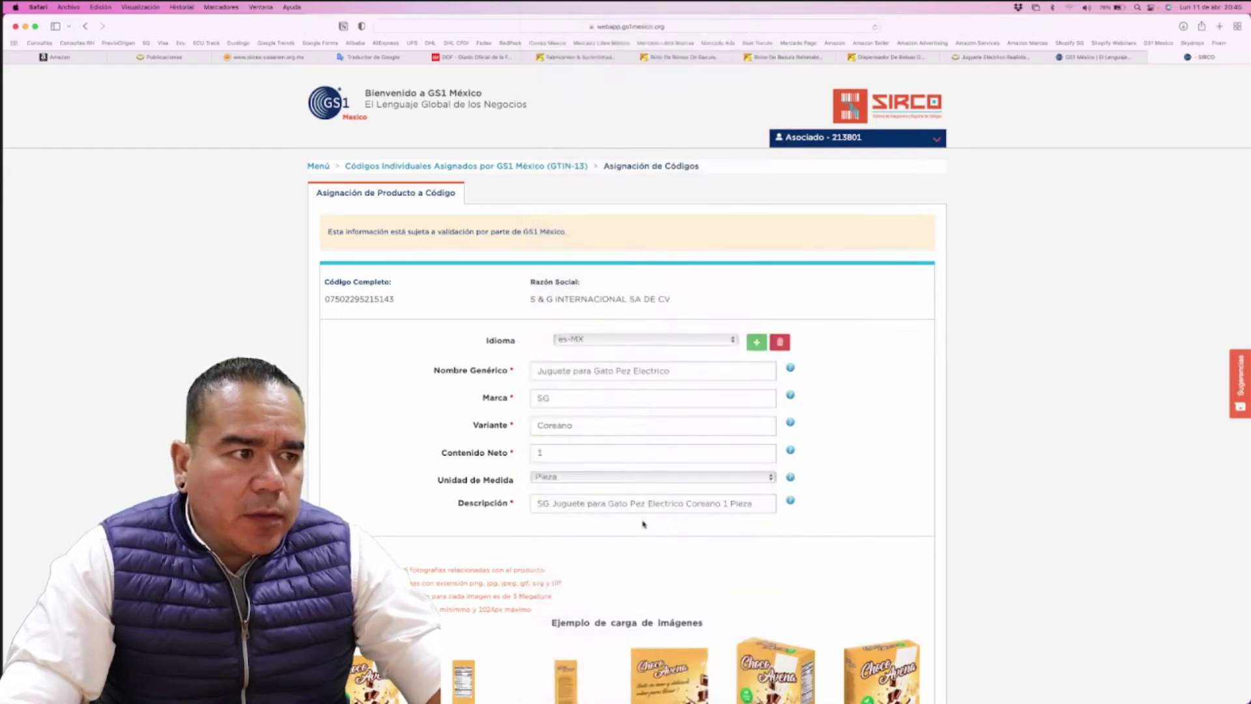
Add the photo "Blanco Coreano 4.jpg" to the product and mark it as the main image
scroll(357, 479, down, 10)
click(356, 478)
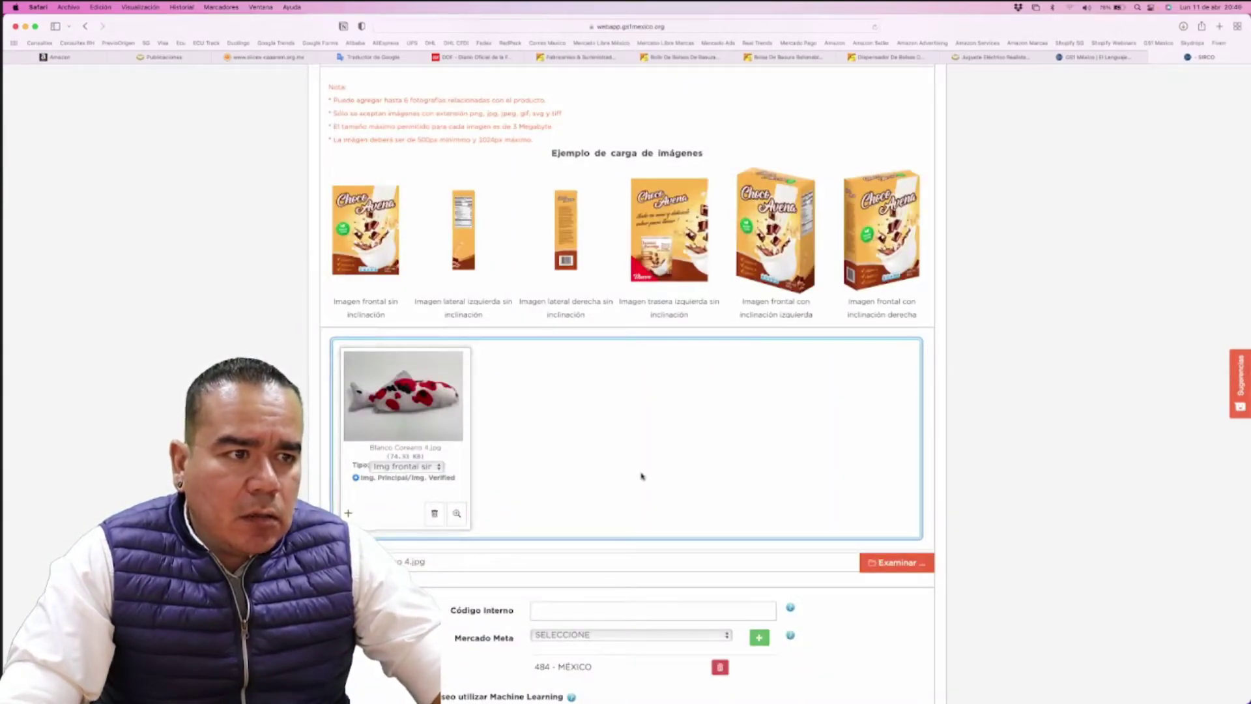
scroll(642, 476, down, 5)
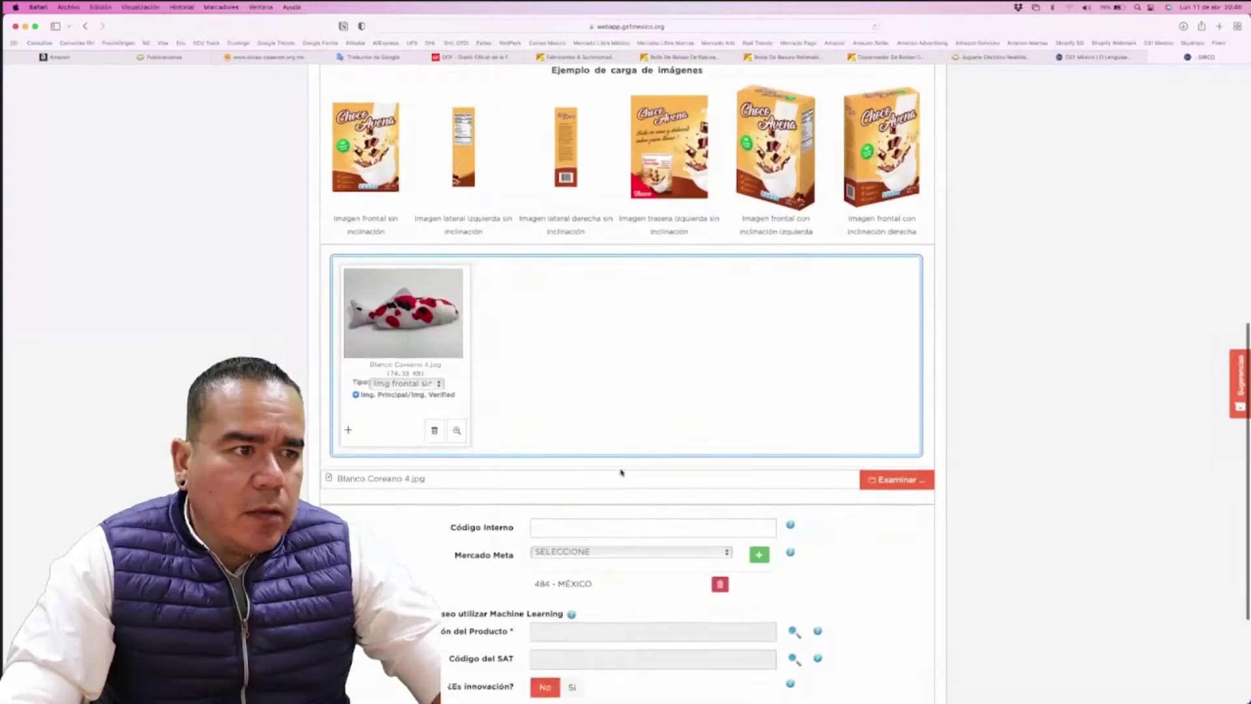
Choose 484 - MÉXICO as the target market and enable the Machine Learning option
click(595, 456)
click(664, 485)
click(619, 481)
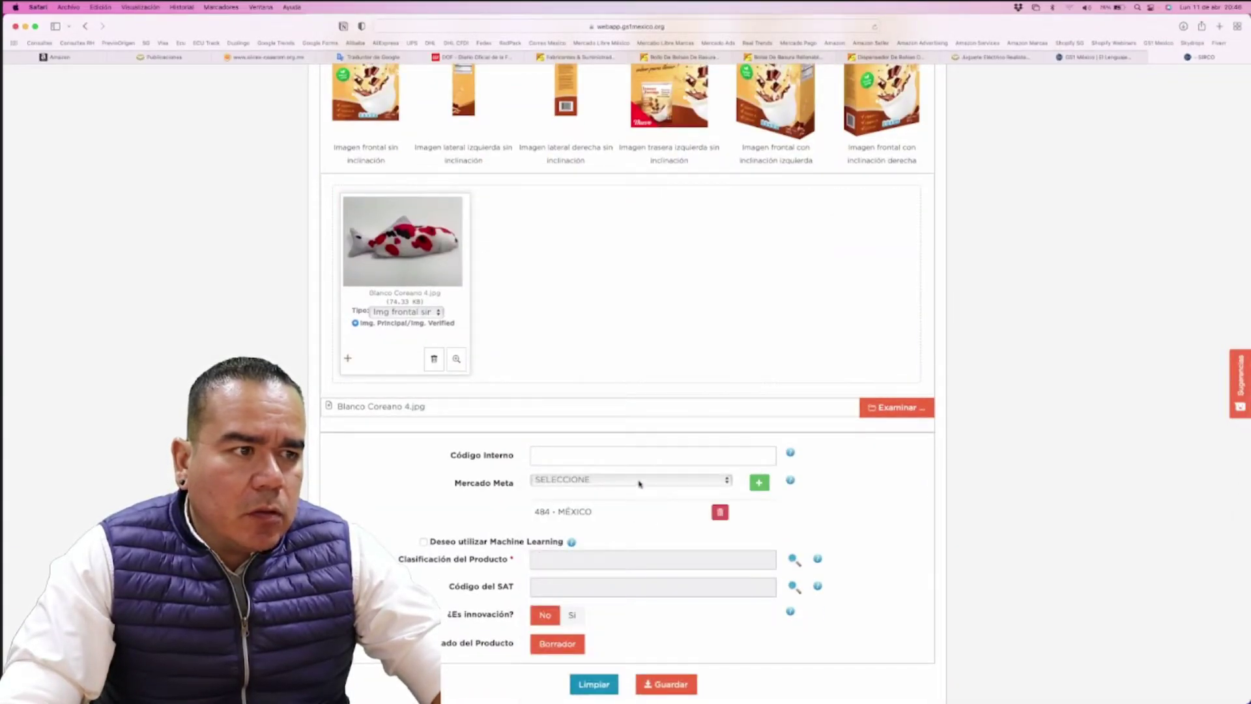
click(639, 482)
scroll(619, 530, down, 10)
scroll(619, 529, down, 10)
click(620, 529)
scroll(521, 495, down, 2)
click(423, 467)
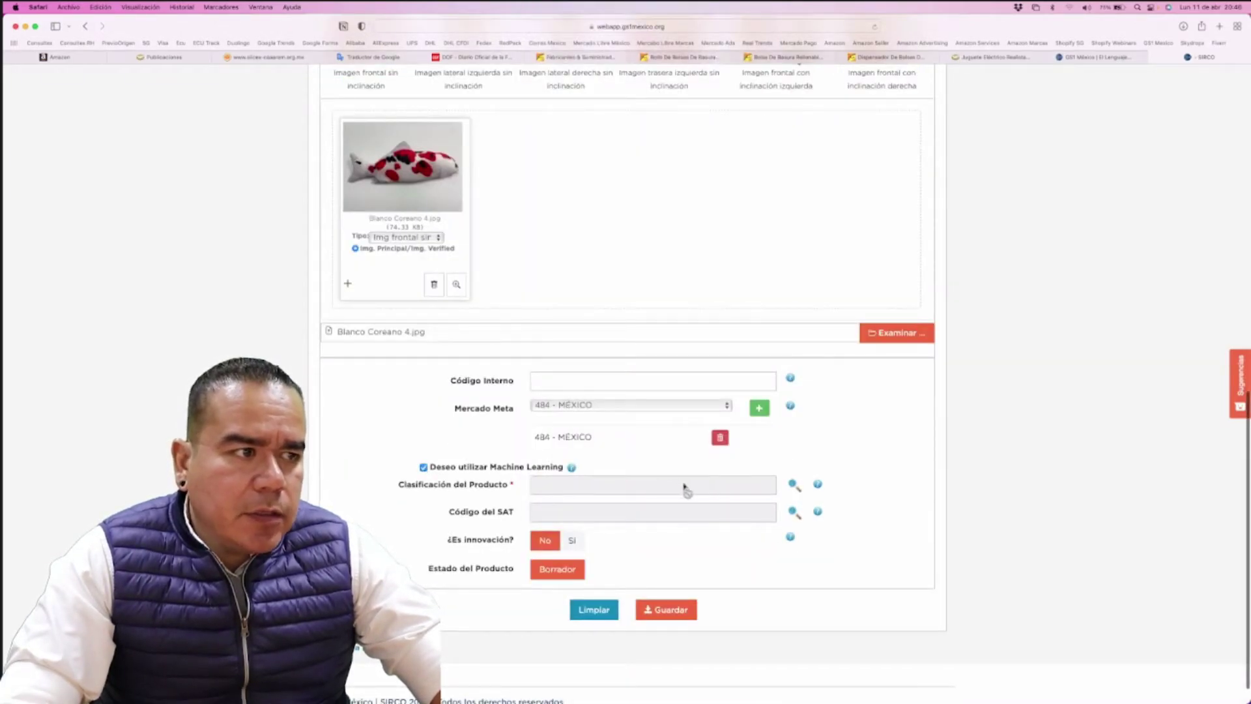
Try to find a pet toy category in the full product classification catalogue with search phrases beginning "juguete para"
click(794, 485)
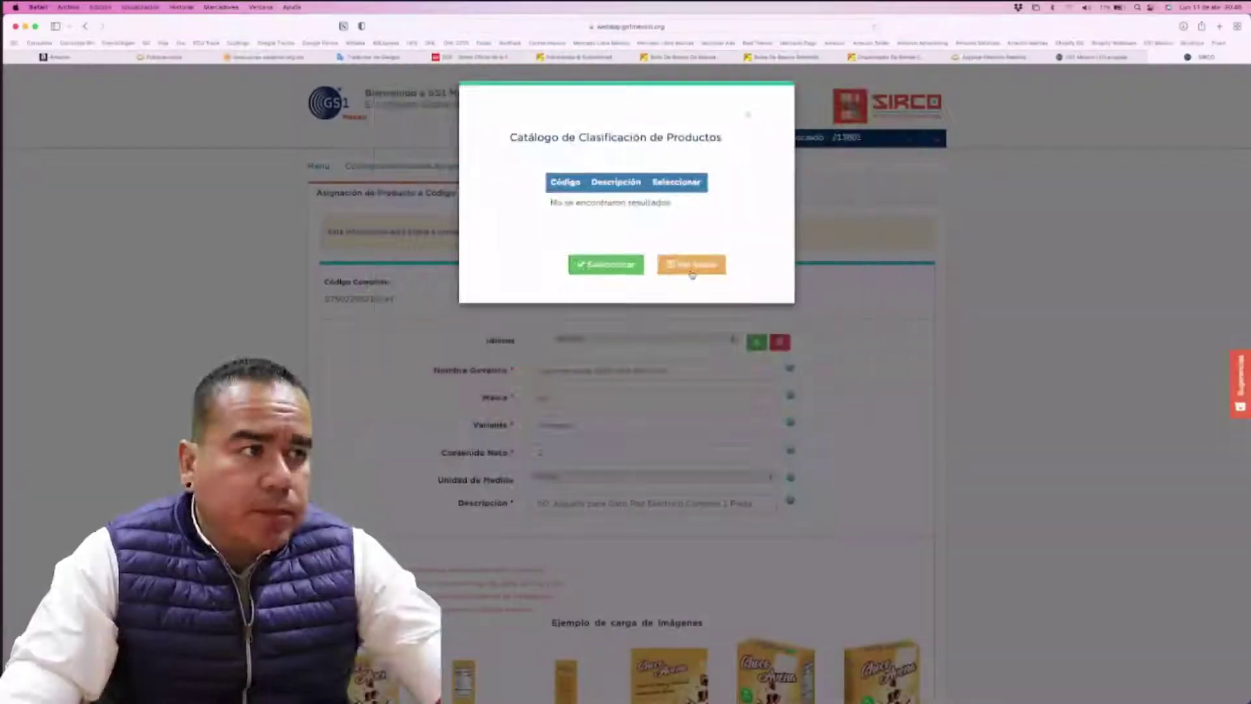
text(ete para mascto)
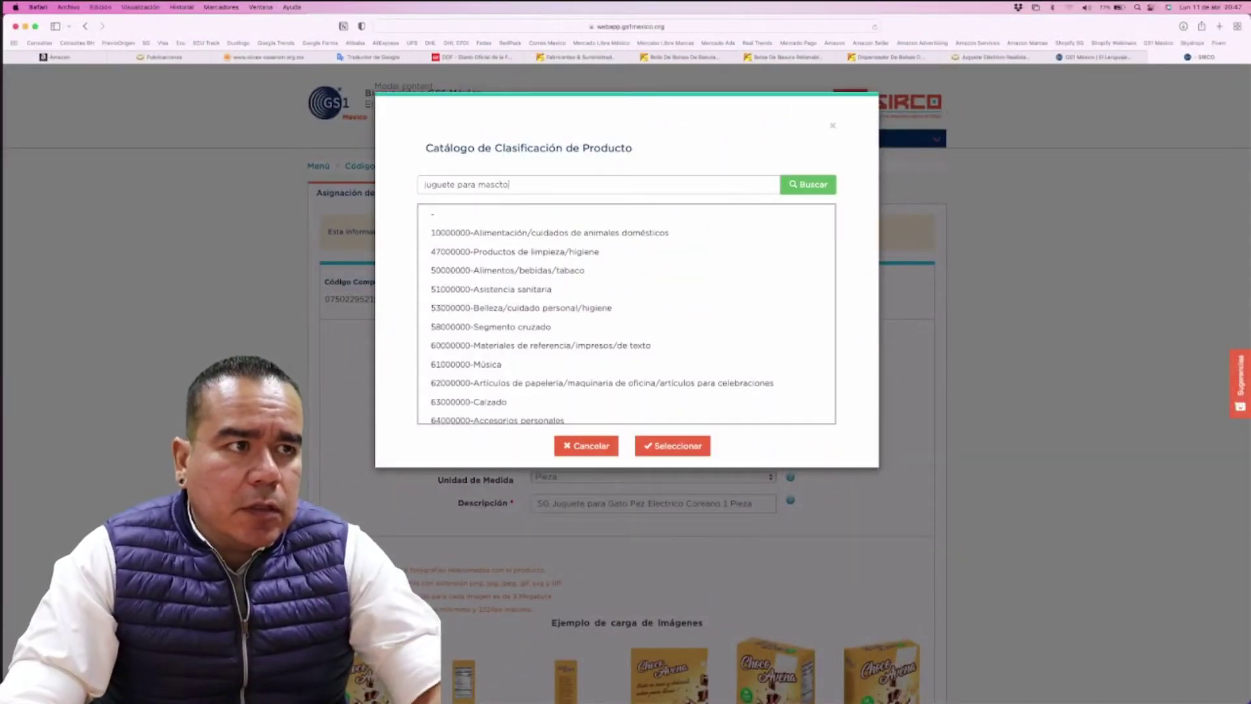
key(BackSpace)
key(BackSpace)
key(BackSpace)
key(BackSpace)
key(BackSpace)
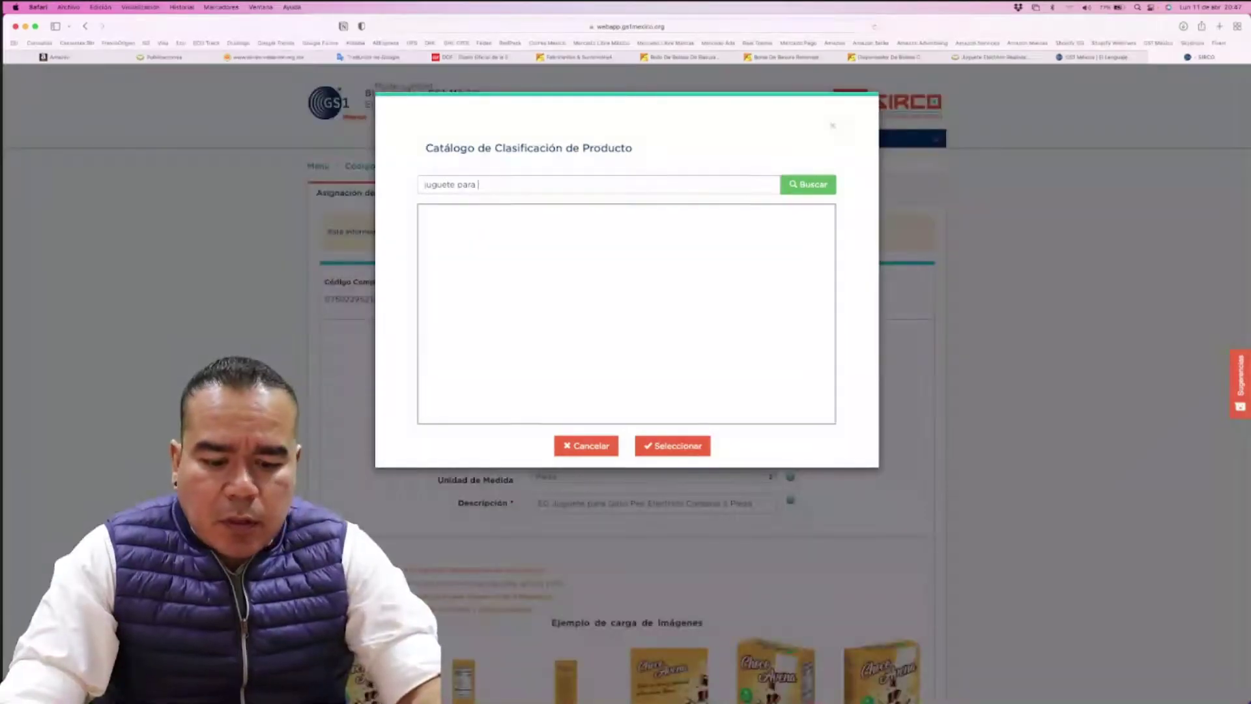
text(males)
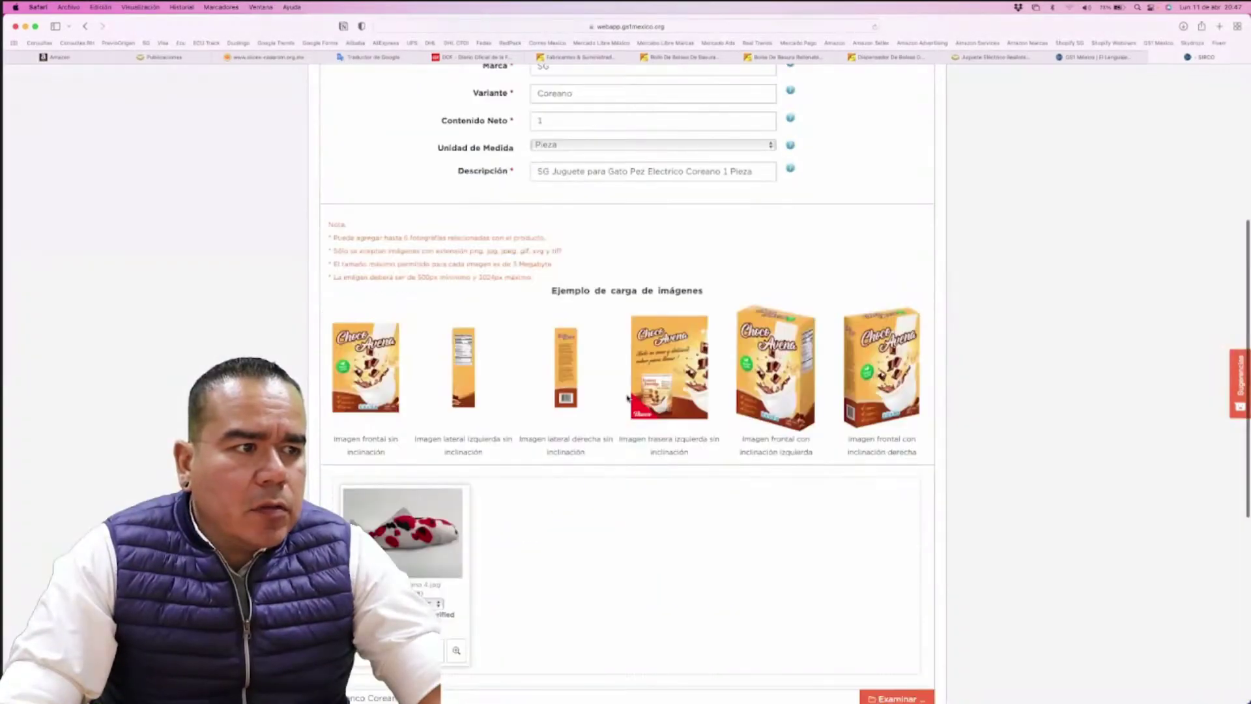
Search the product classification catalogue for "juguetes" and assign 10000661-Juguetes para animales domésticos (eléctricos)
scroll(627, 398, down, 4)
scroll(628, 398, down, 3)
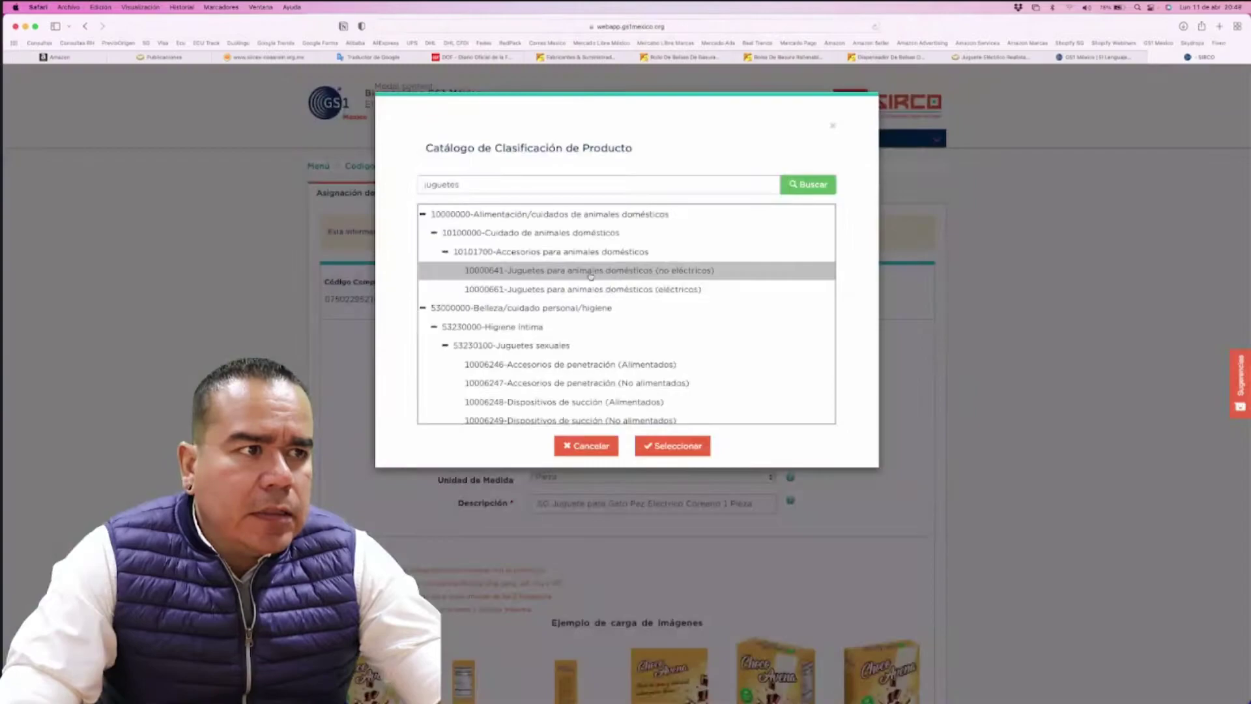
click(642, 292)
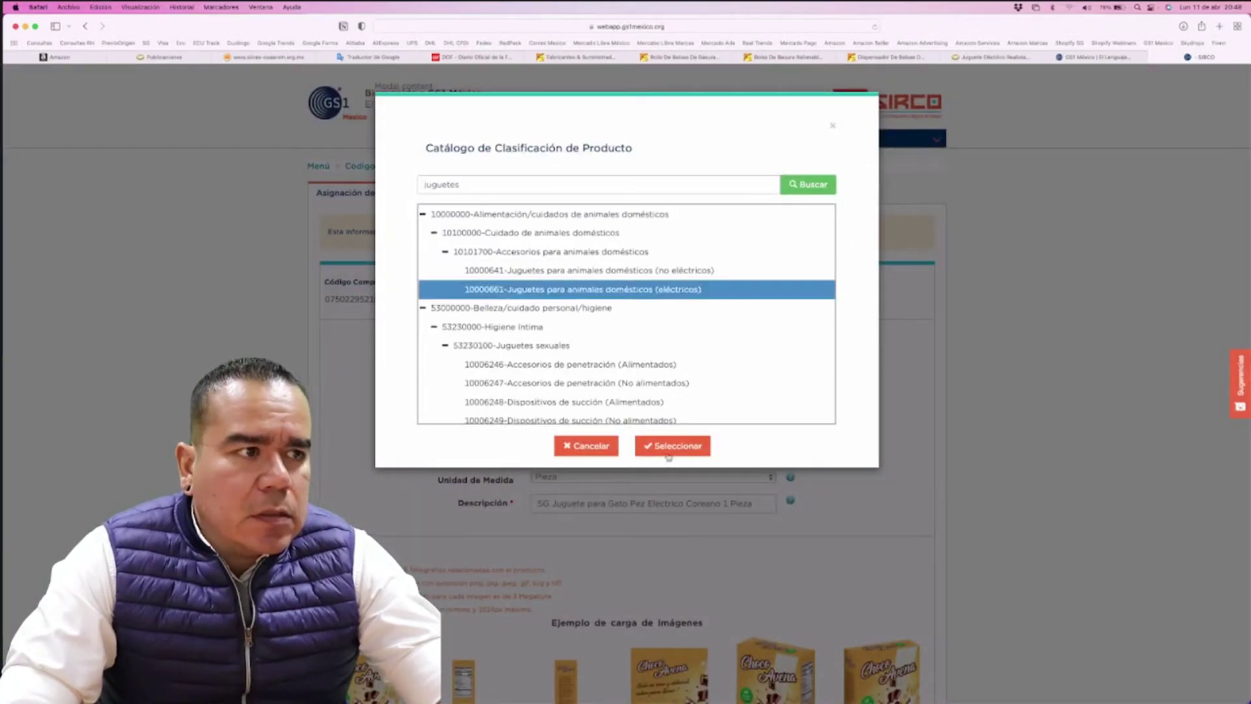
click(669, 447)
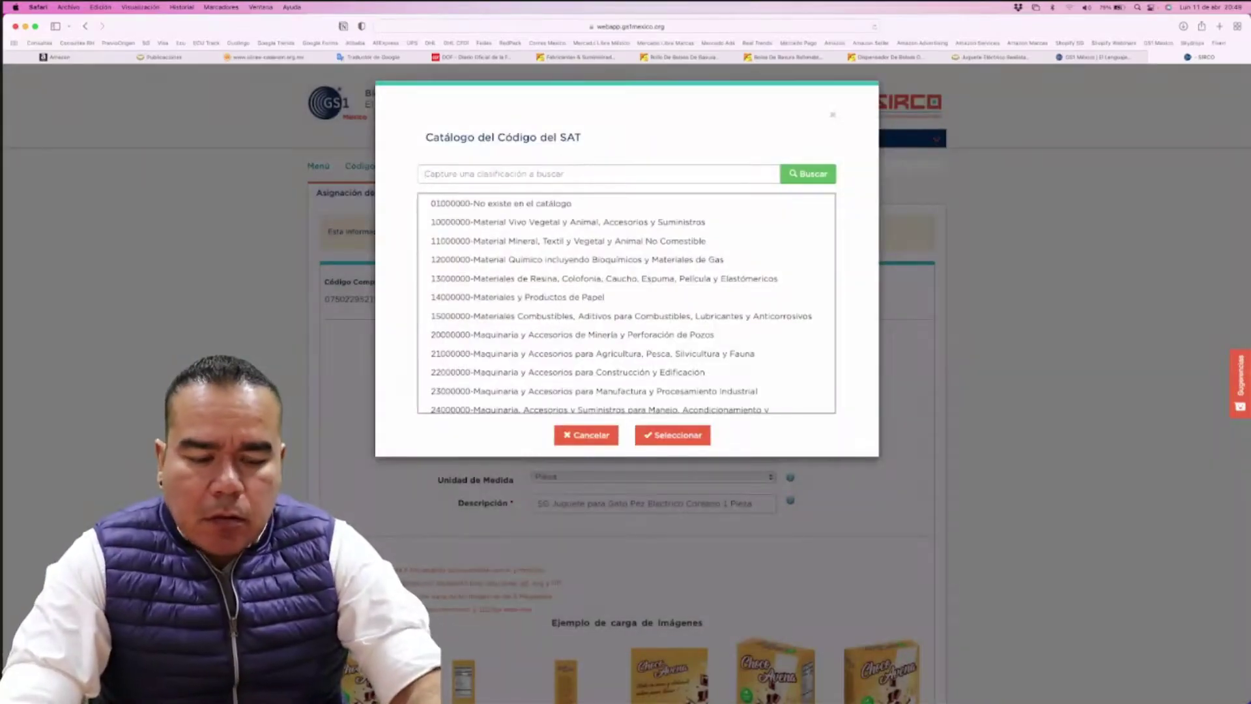
Search the SAT code catalogue for "juguetes" and assign 10111301-Juguetes para mascotas to the Coreano product
text(juguetes)
key(Return)
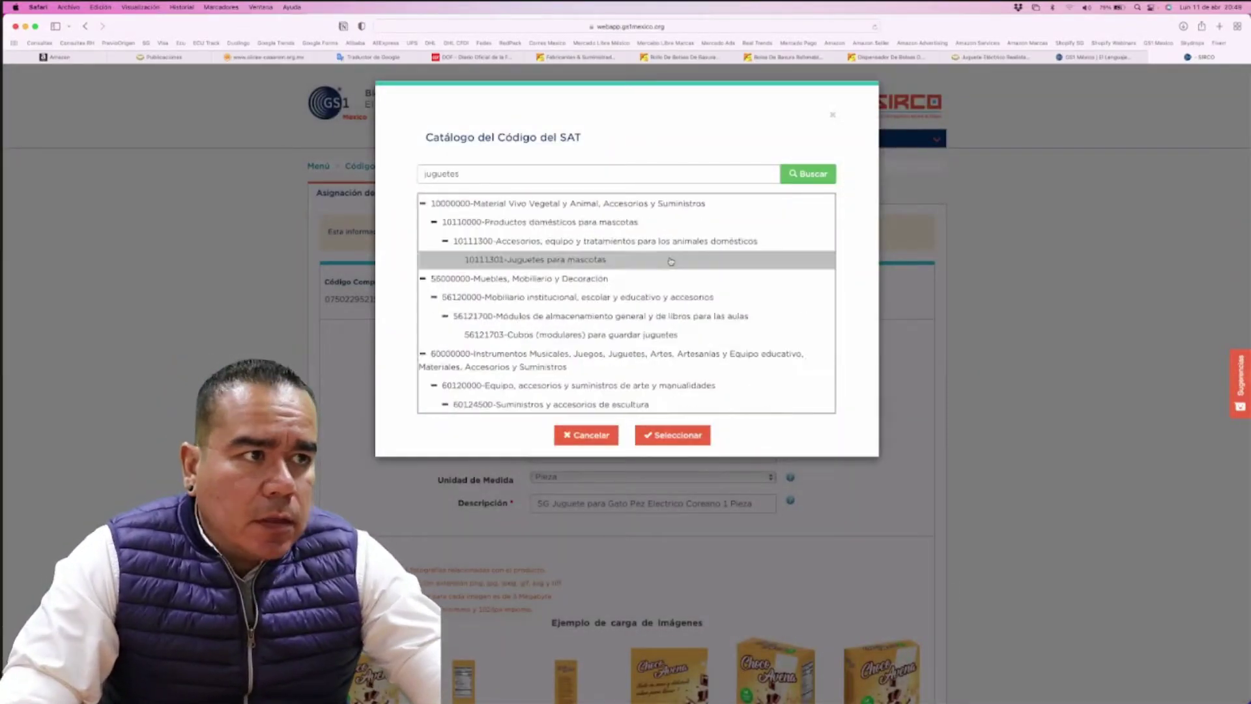
click(590, 260)
click(678, 435)
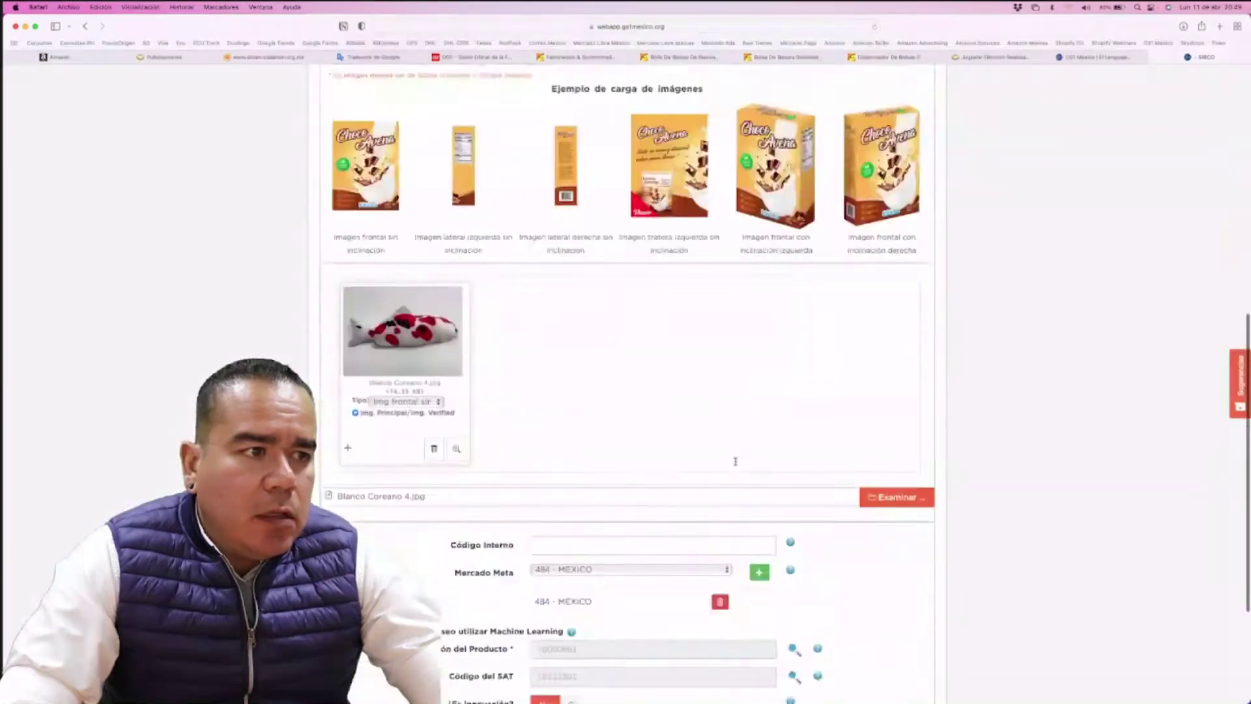
Save the Coreano fish toy as a draft and acknowledge the notice
scroll(735, 461, down, 5)
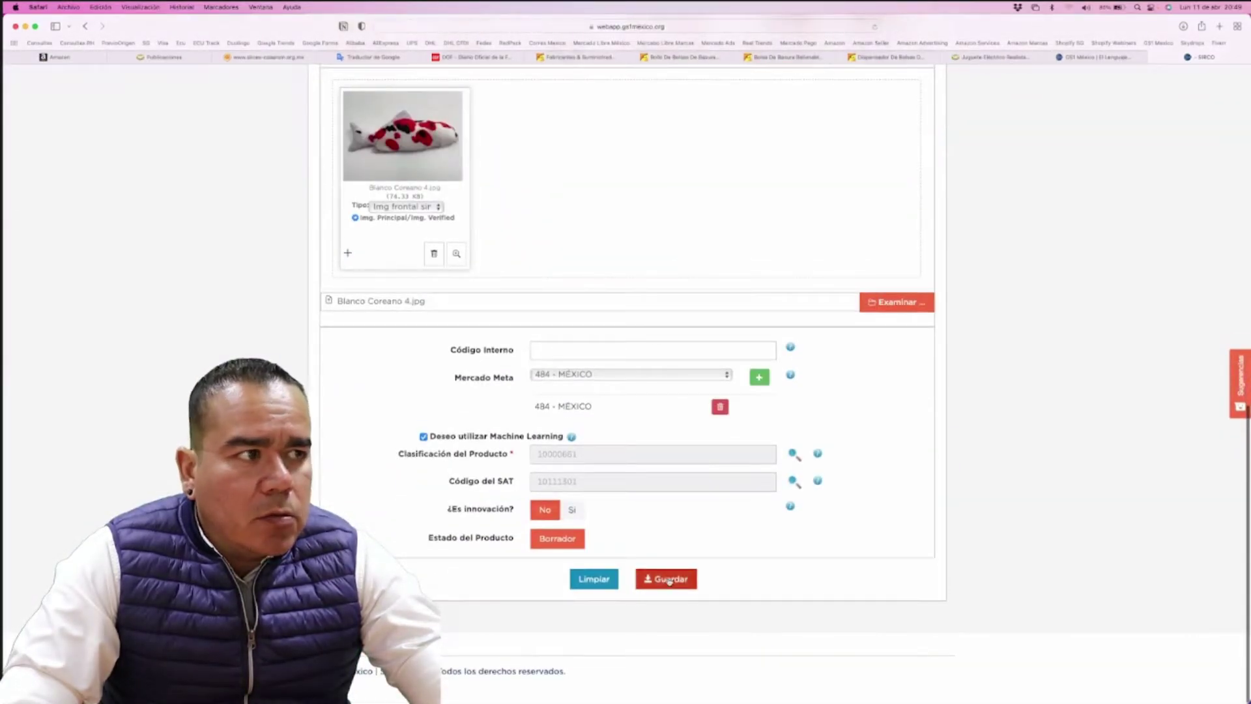
click(668, 580)
click(733, 267)
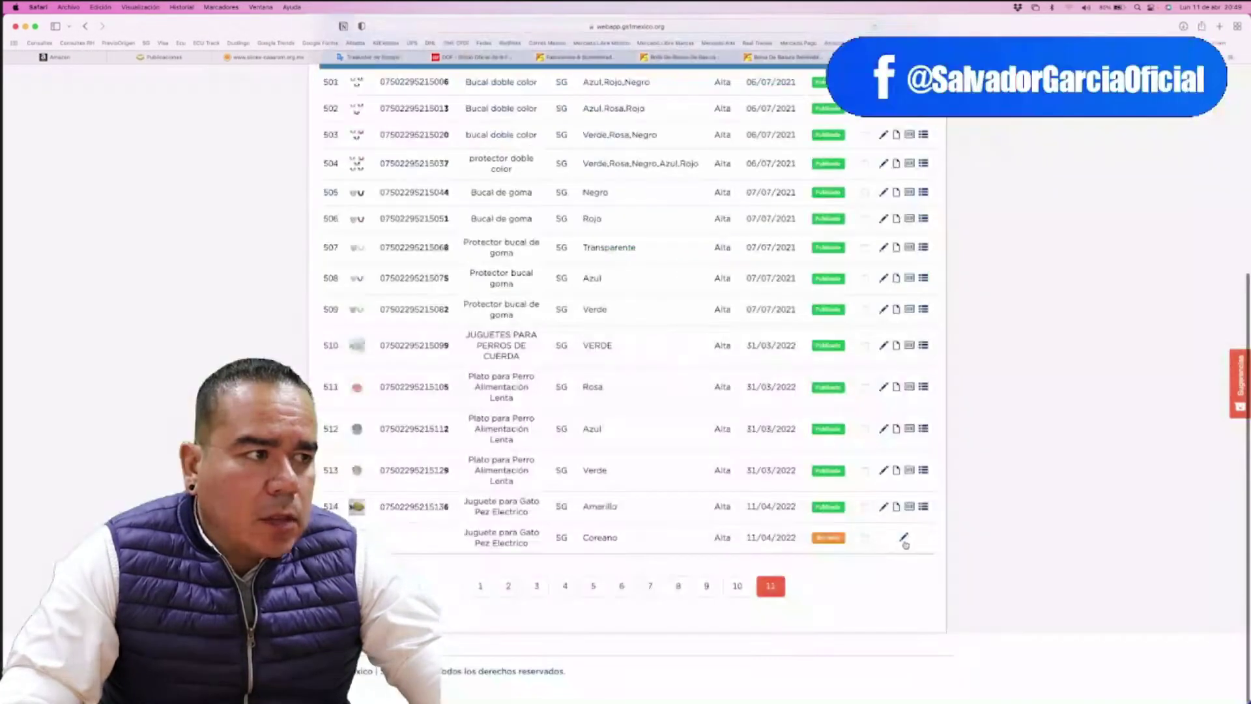
Reopen the Coreano draft for editing, change its state to Publicado, save it and acknowledge the notice
click(904, 538)
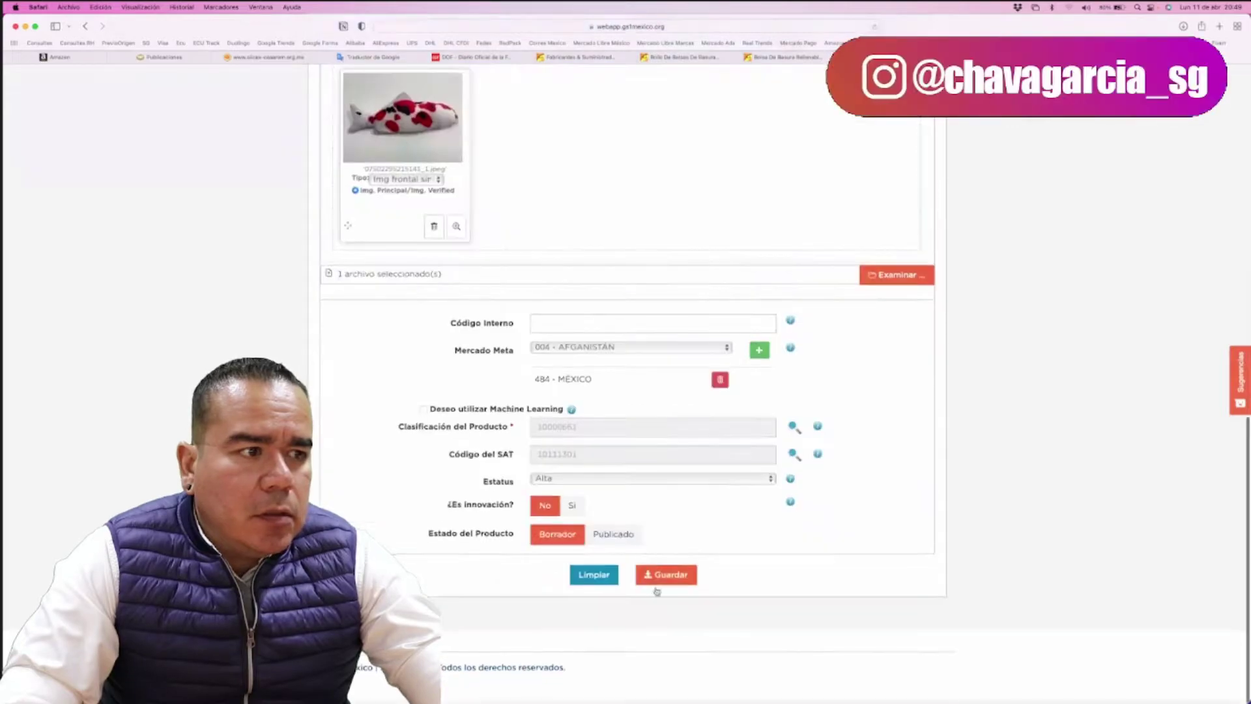
click(620, 540)
click(677, 582)
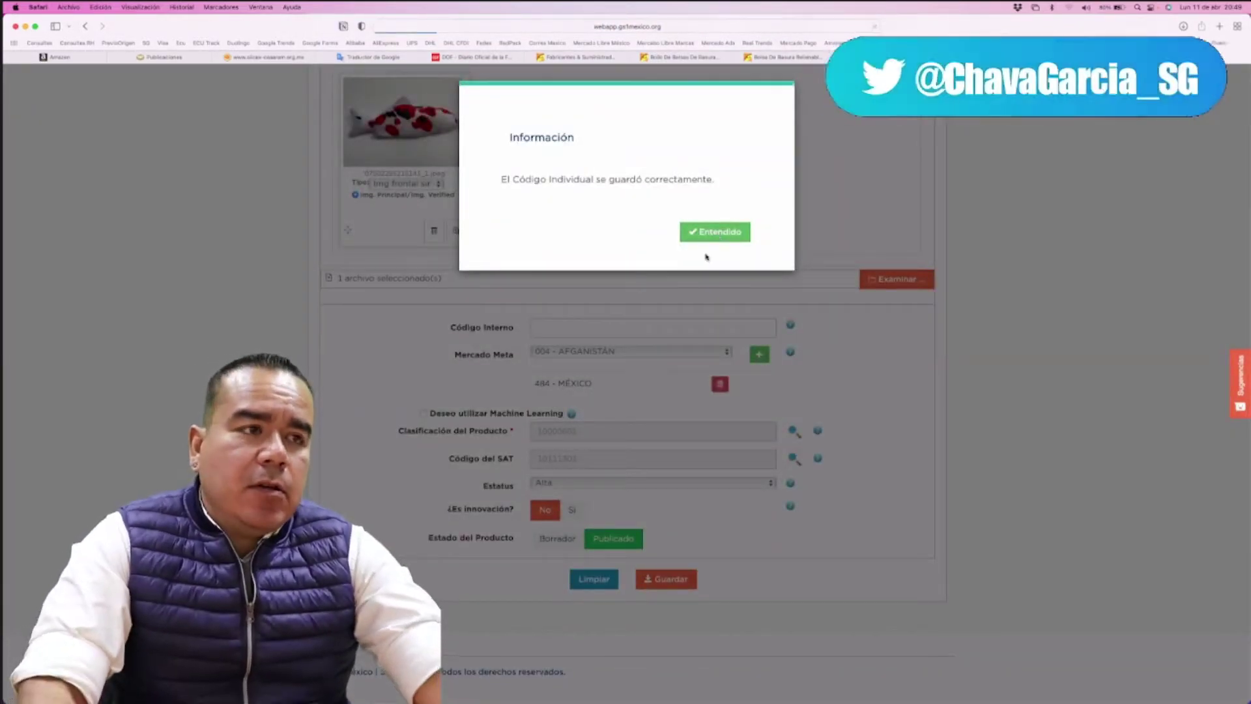
click(714, 233)
Open the detail page of the Coreano fish toy and review its complete code, product data and barcode
scroll(667, 379, down, 15)
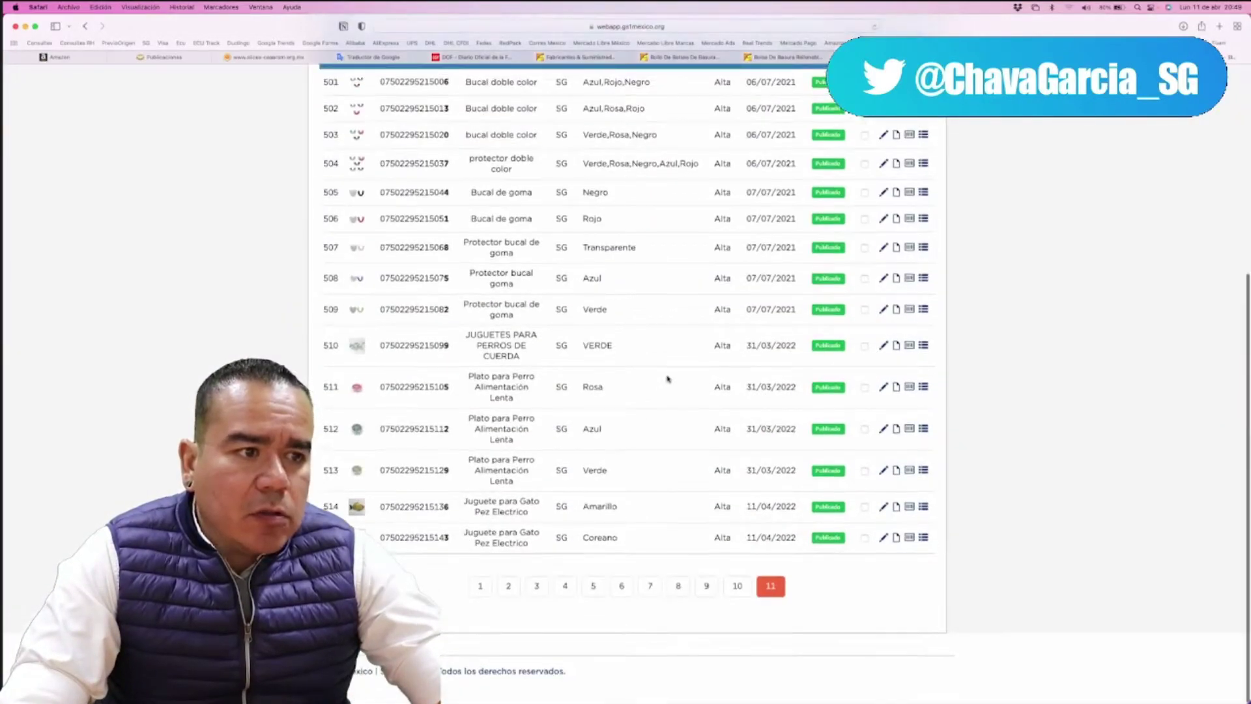
click(895, 538)
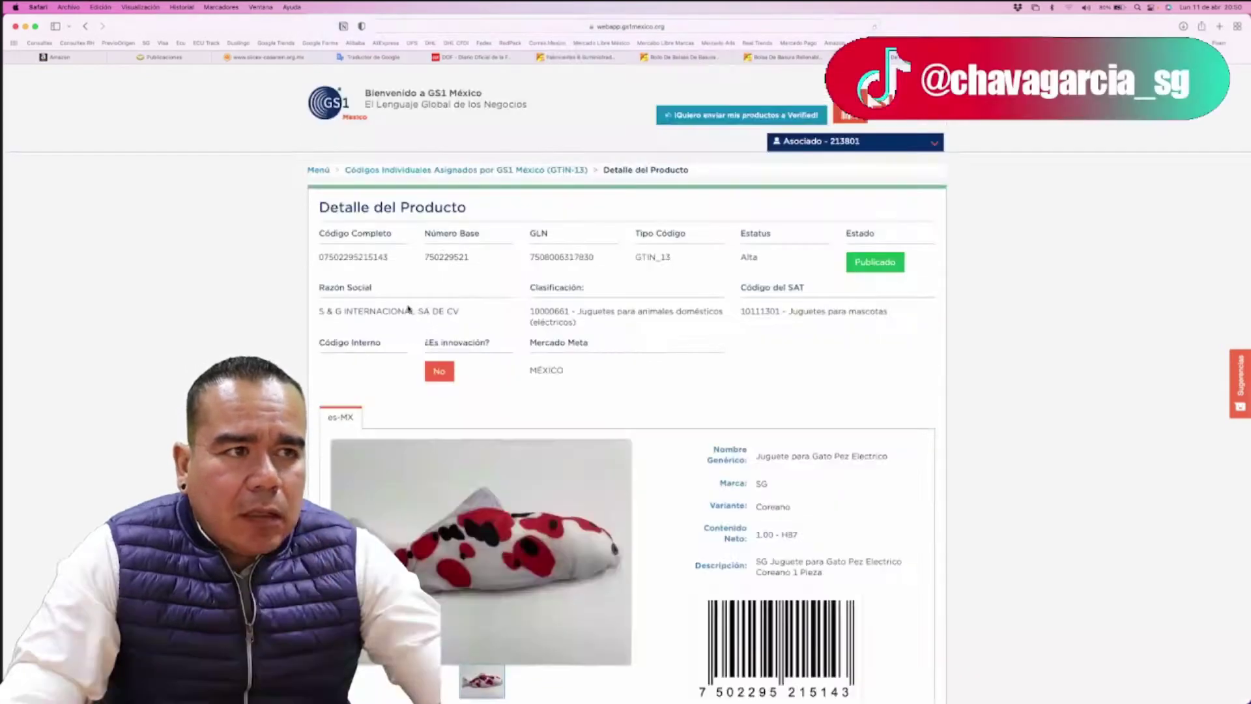
double_click(383, 254)
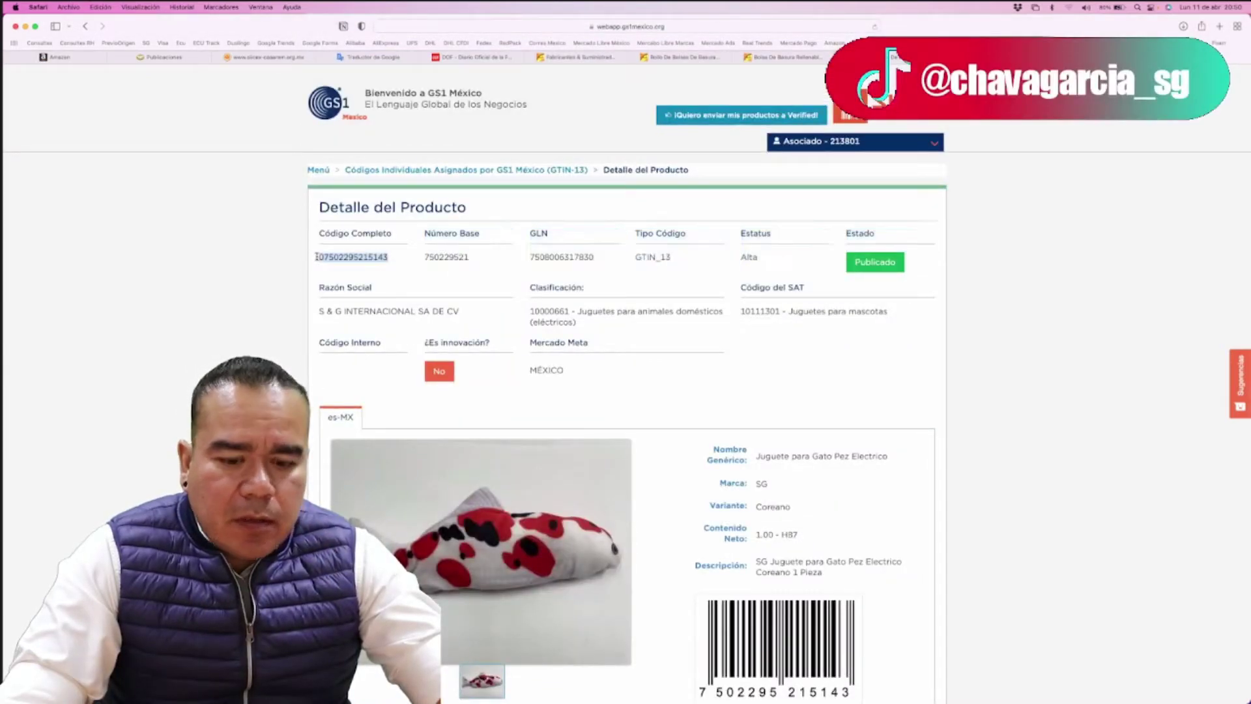
scroll(709, 401, down, 5)
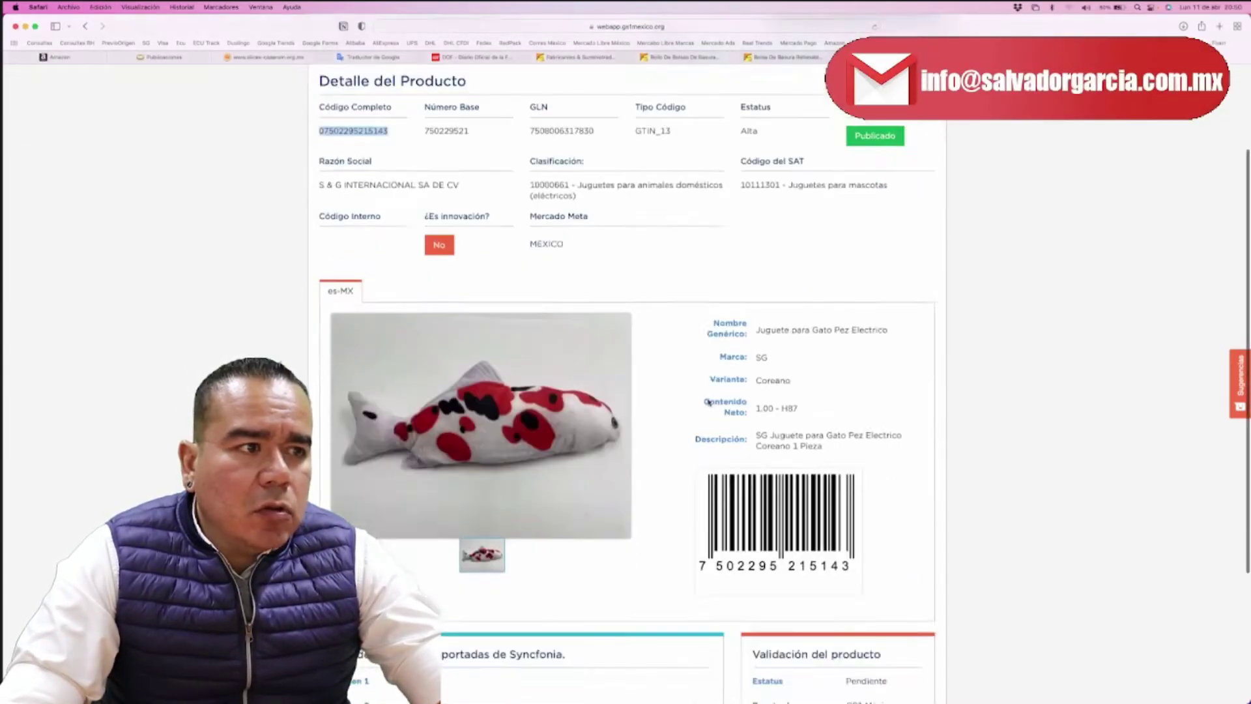
scroll(708, 402, down, 2)
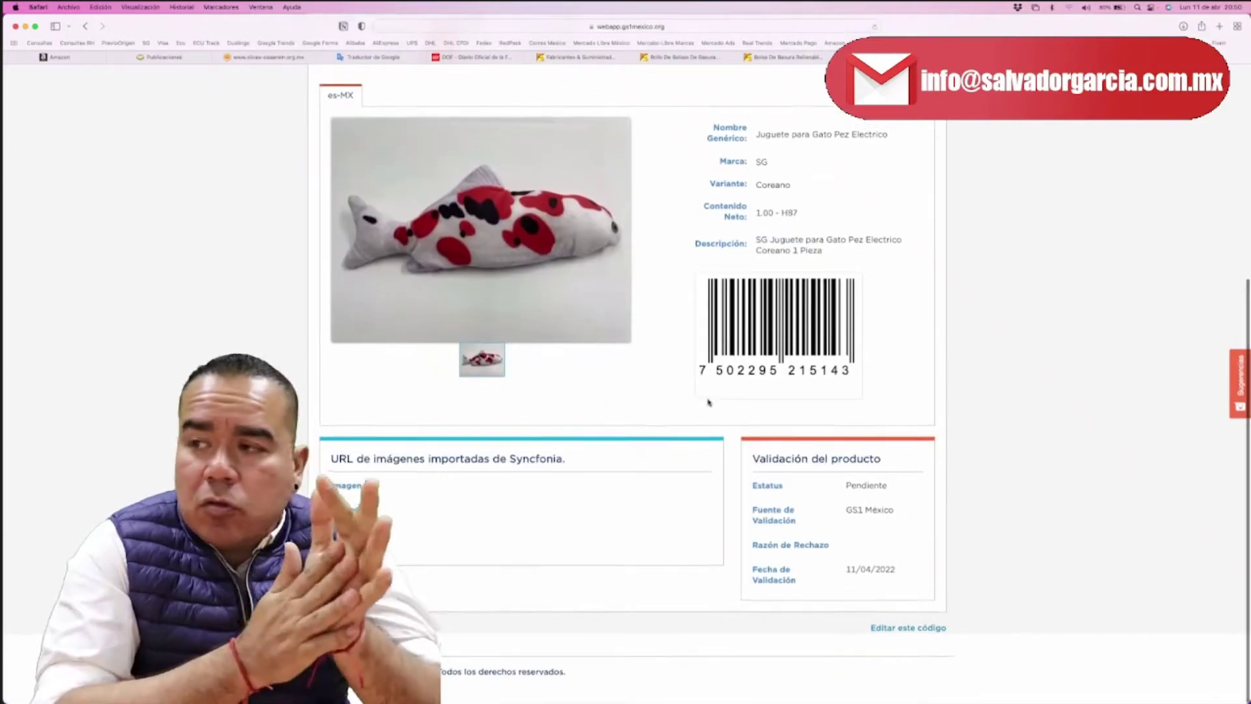
scroll(707, 400, up, 6)
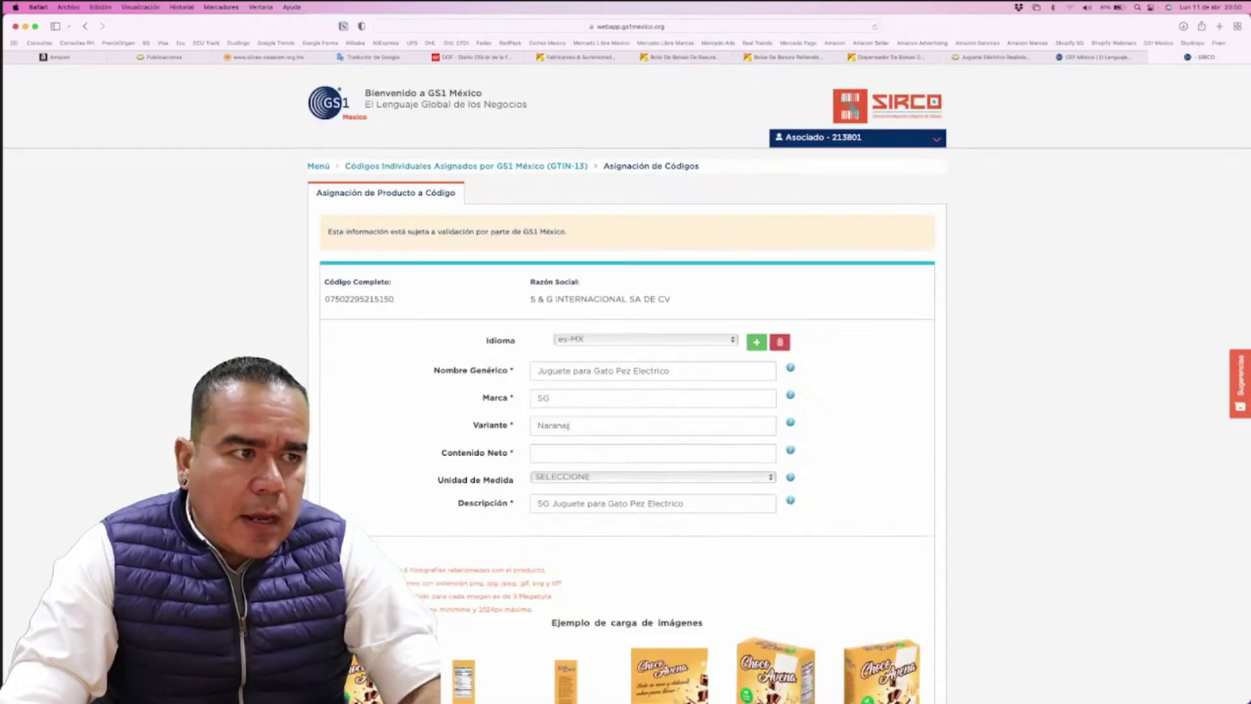
Give the Naranja variant a net content of 1 and the unit of measure Pieza
click(619, 477)
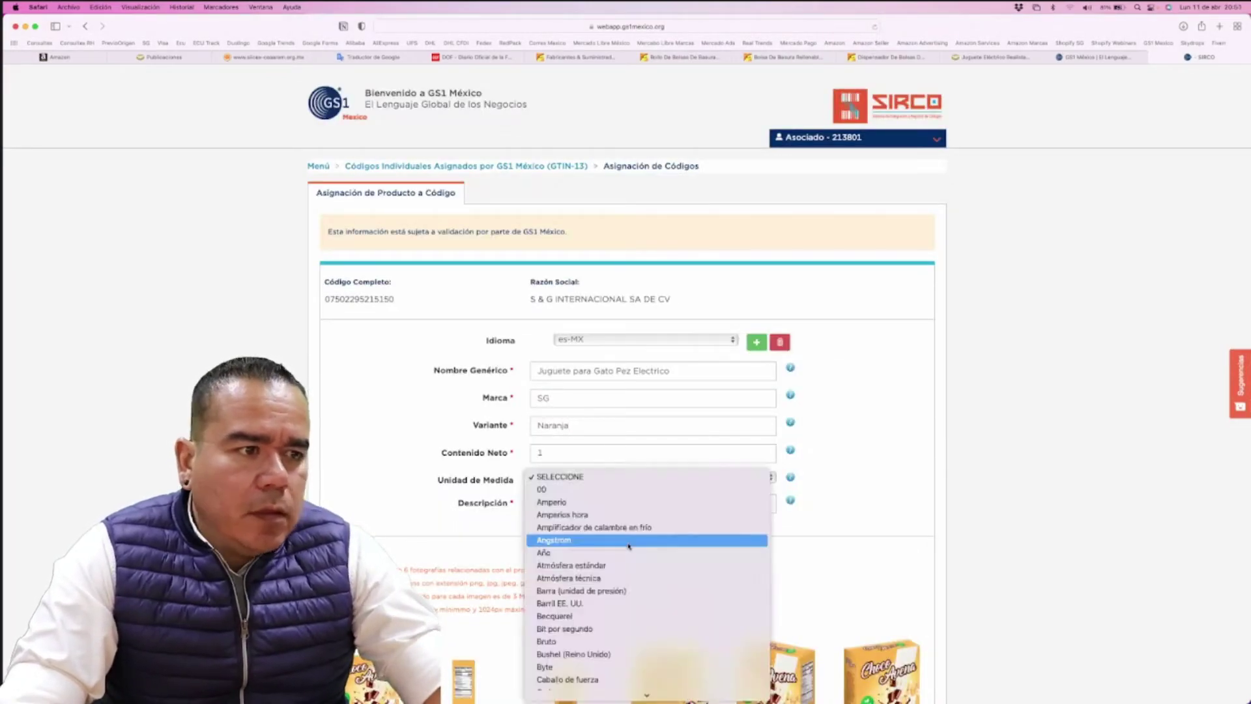
scroll(628, 546, down, 15)
scroll(606, 531, down, 2)
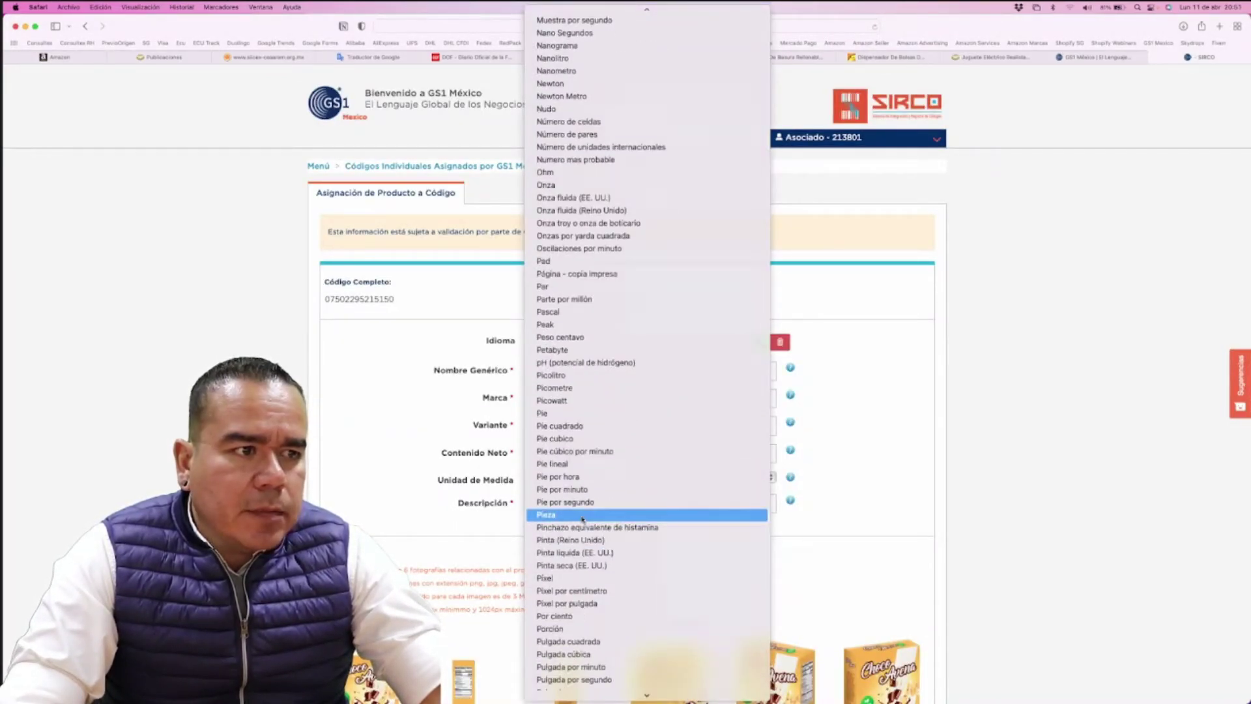
click(583, 514)
Add the image Naranja 3.jpg to the product, with type Img frontal sin inclinación, and mark it as the main image
scroll(583, 520, down, 10)
drag(637, 346, 586, 388)
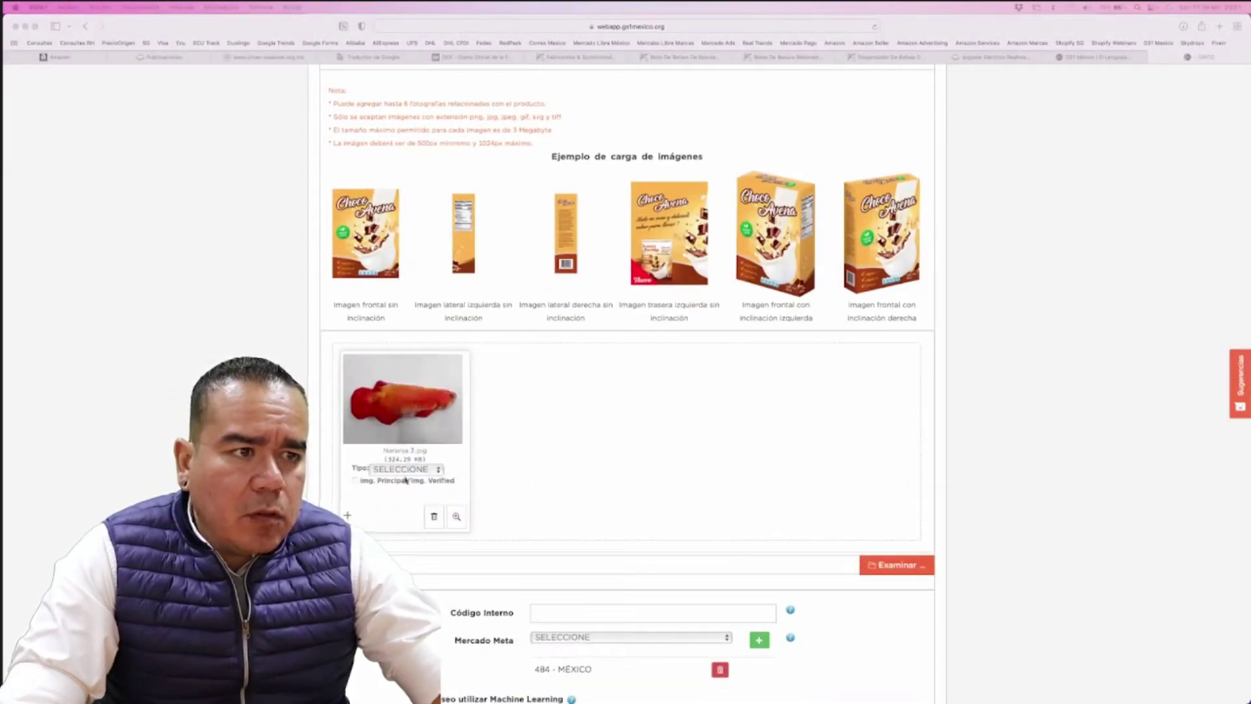
click(412, 472)
click(412, 470)
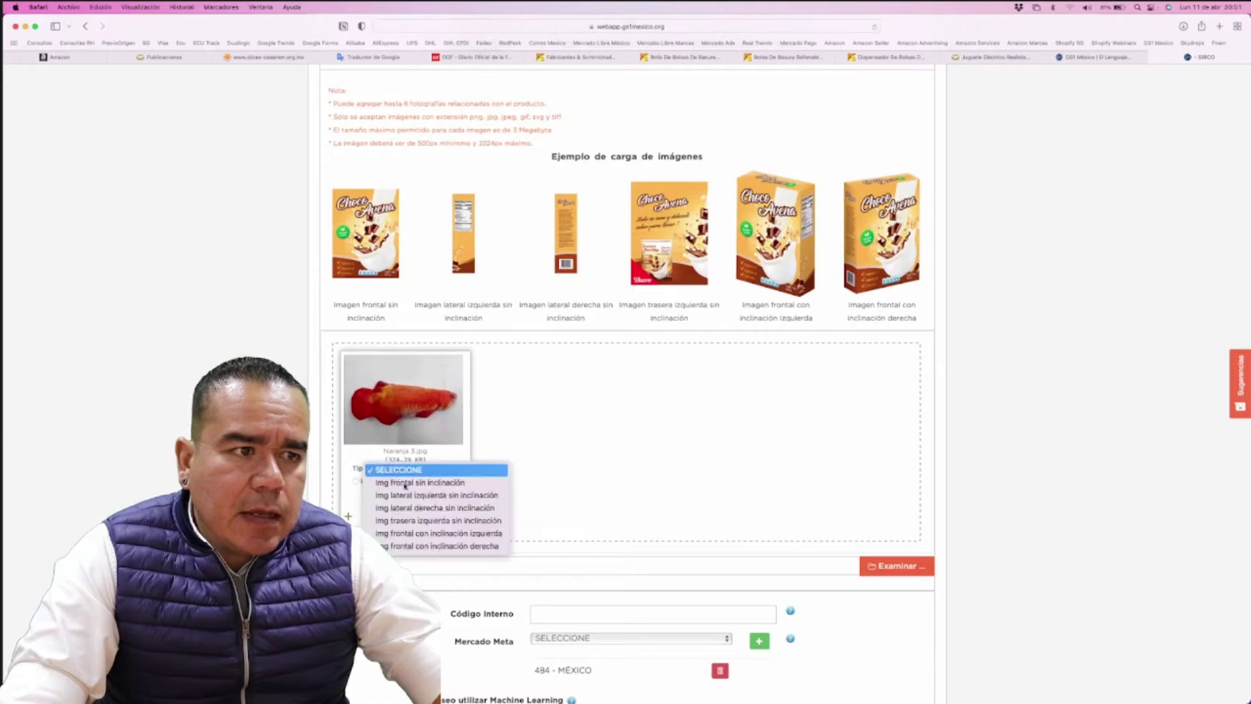
key(Return)
click(356, 483)
Enable Machine Learning, search the product classification catalogue for "juguetes" and assign 10000661-Juguetes para animales domésticos (eléctricos) to Naranja
scroll(620, 484, down, 5)
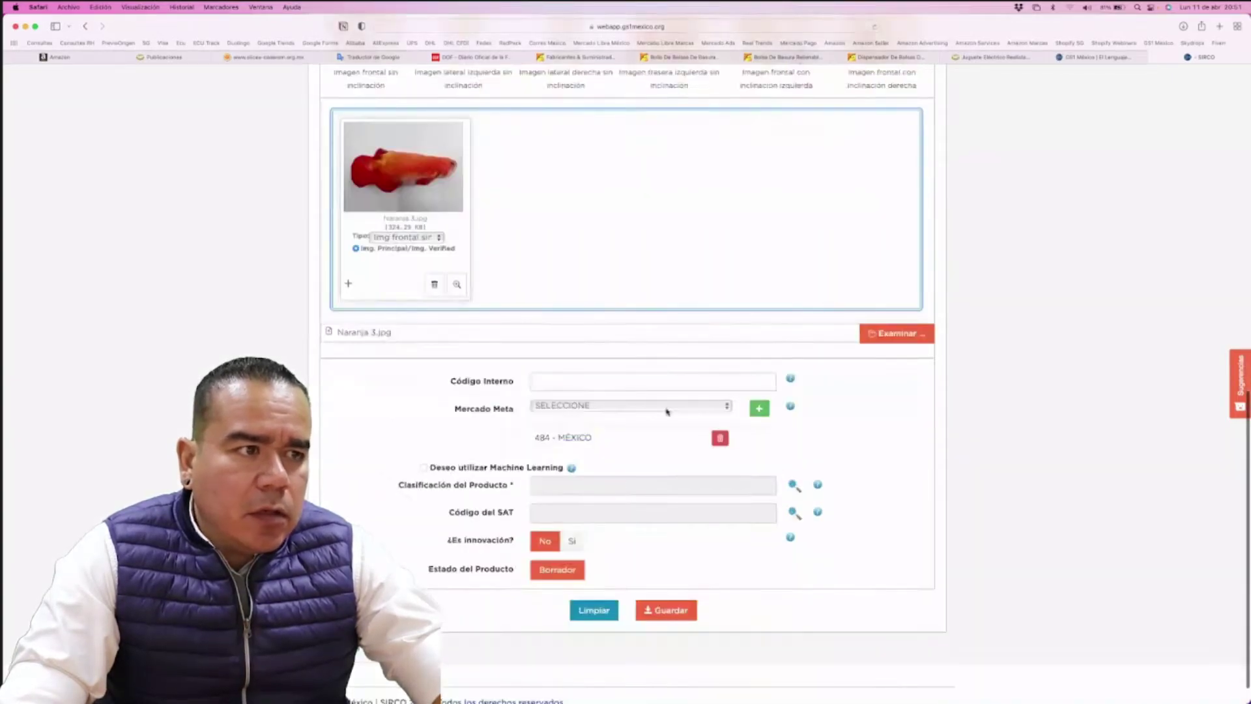
click(667, 411)
click(667, 405)
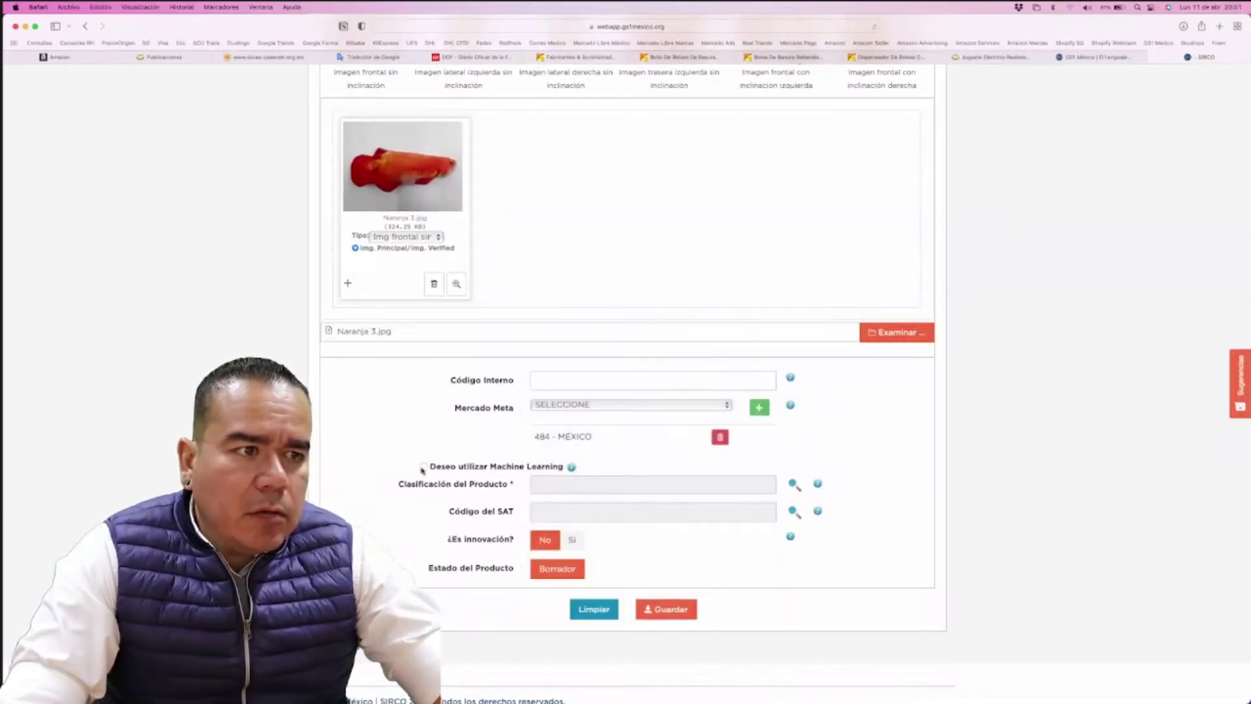
click(794, 485)
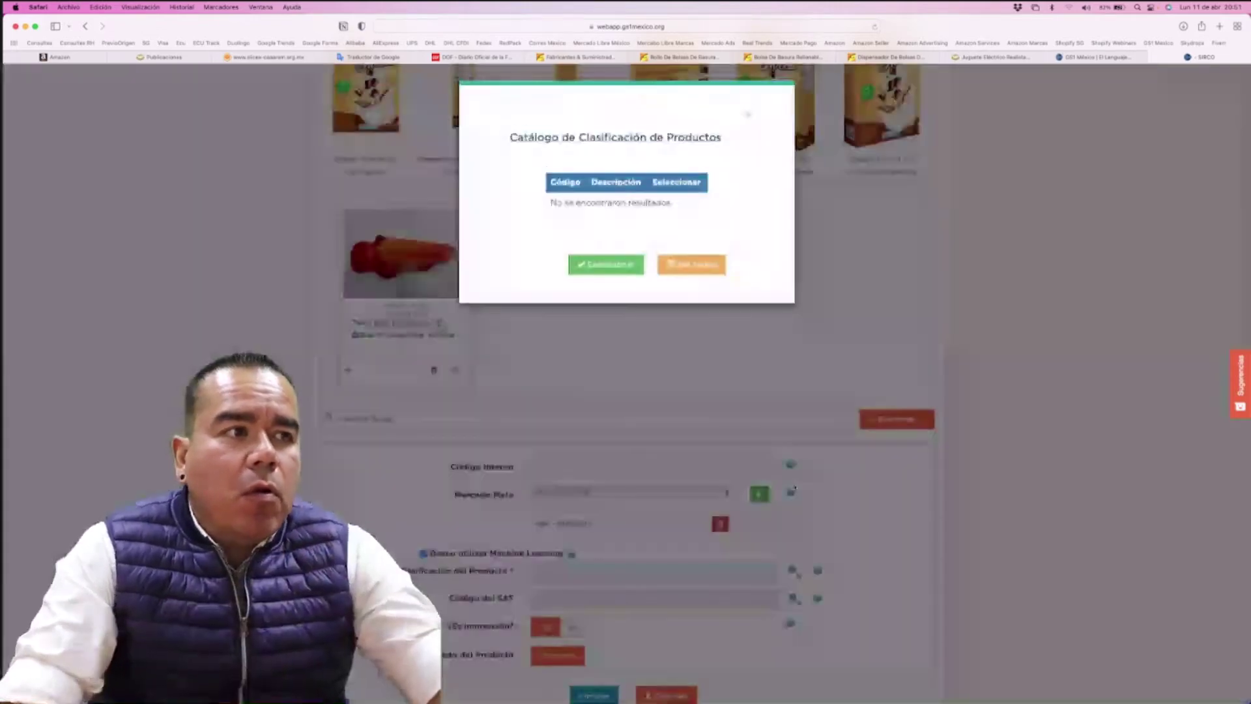
click(710, 272)
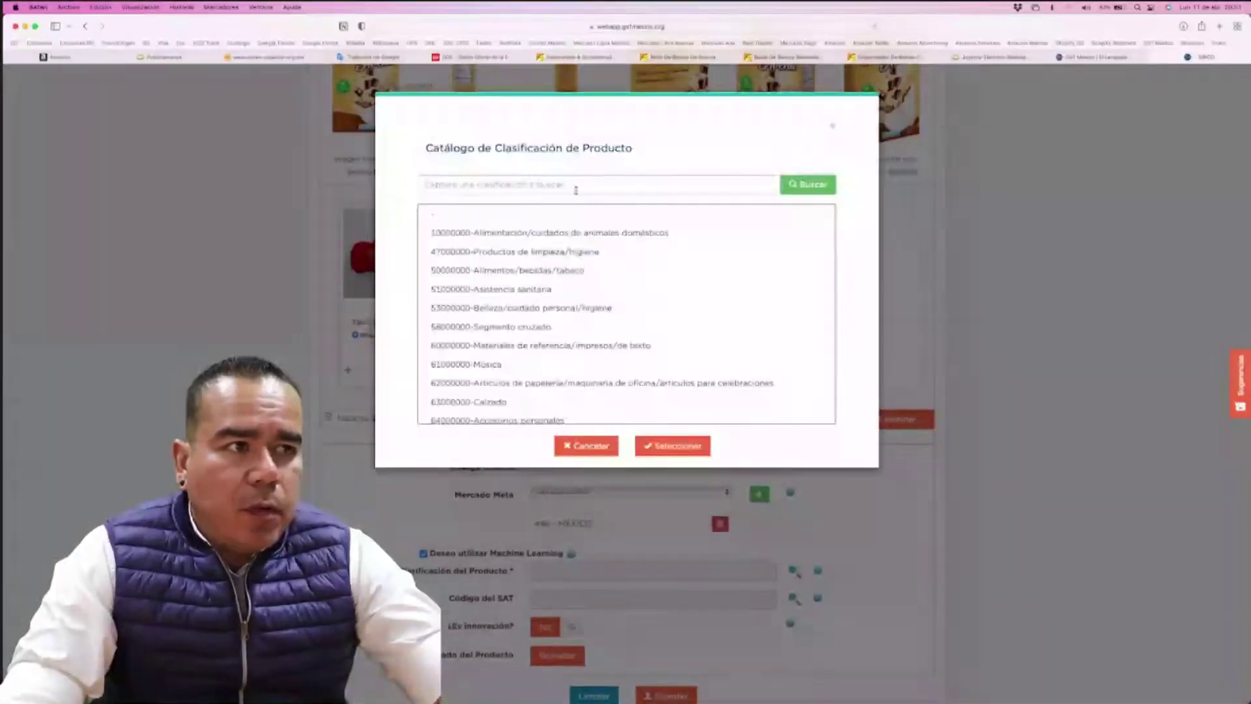
click(576, 191)
text(juguetes)
click(813, 186)
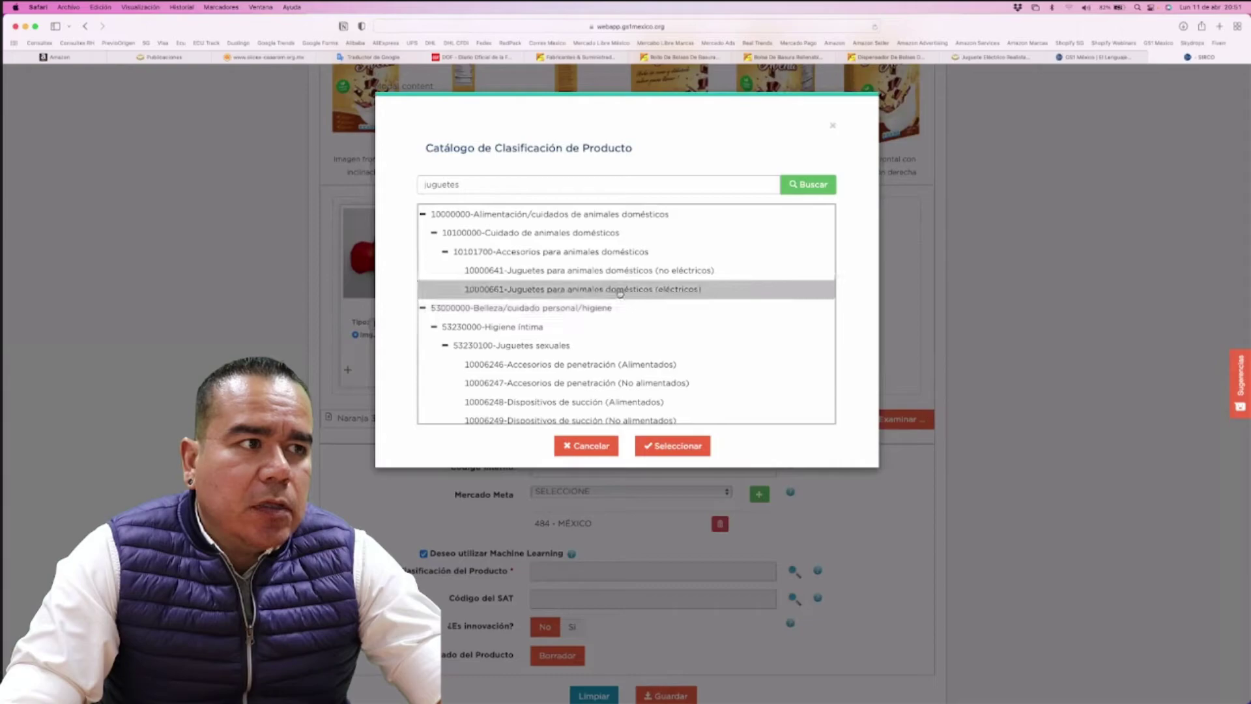
click(615, 289)
click(672, 445)
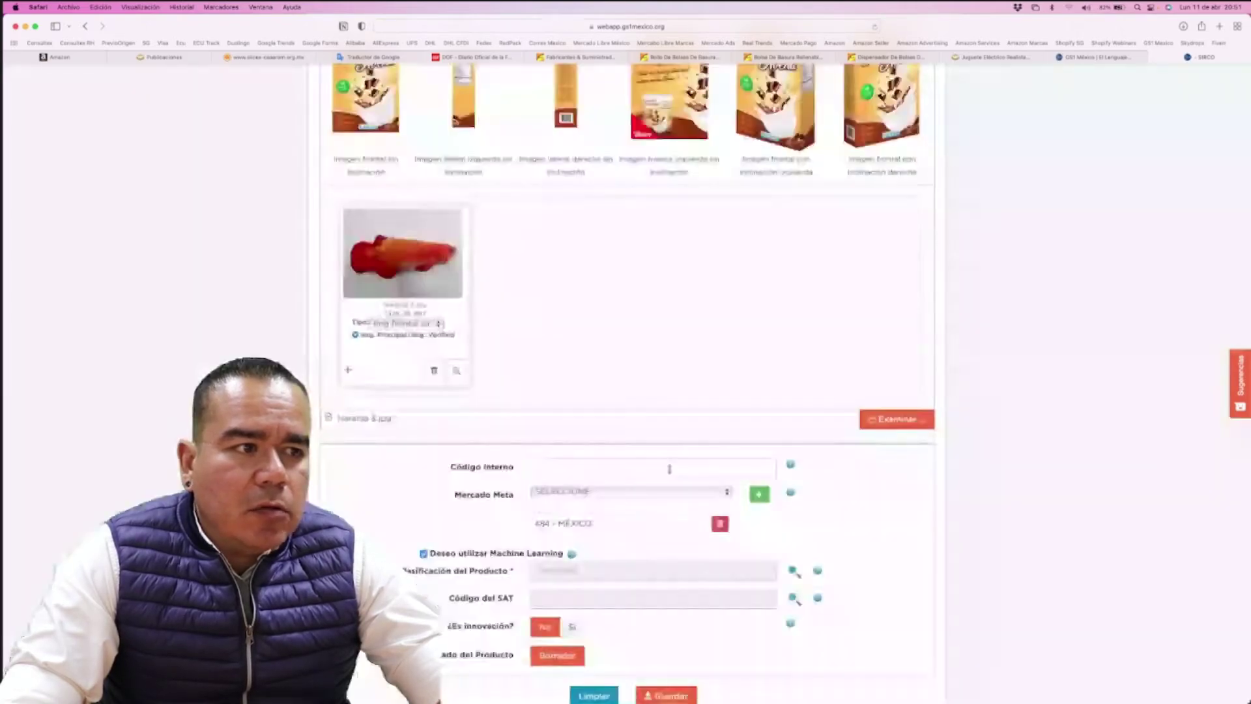
Search the SAT code catalogue for "juguetes" and assign 10111301-Juguetes para mascotas to the Naranja product
scroll(804, 493, down, 3)
click(792, 480)
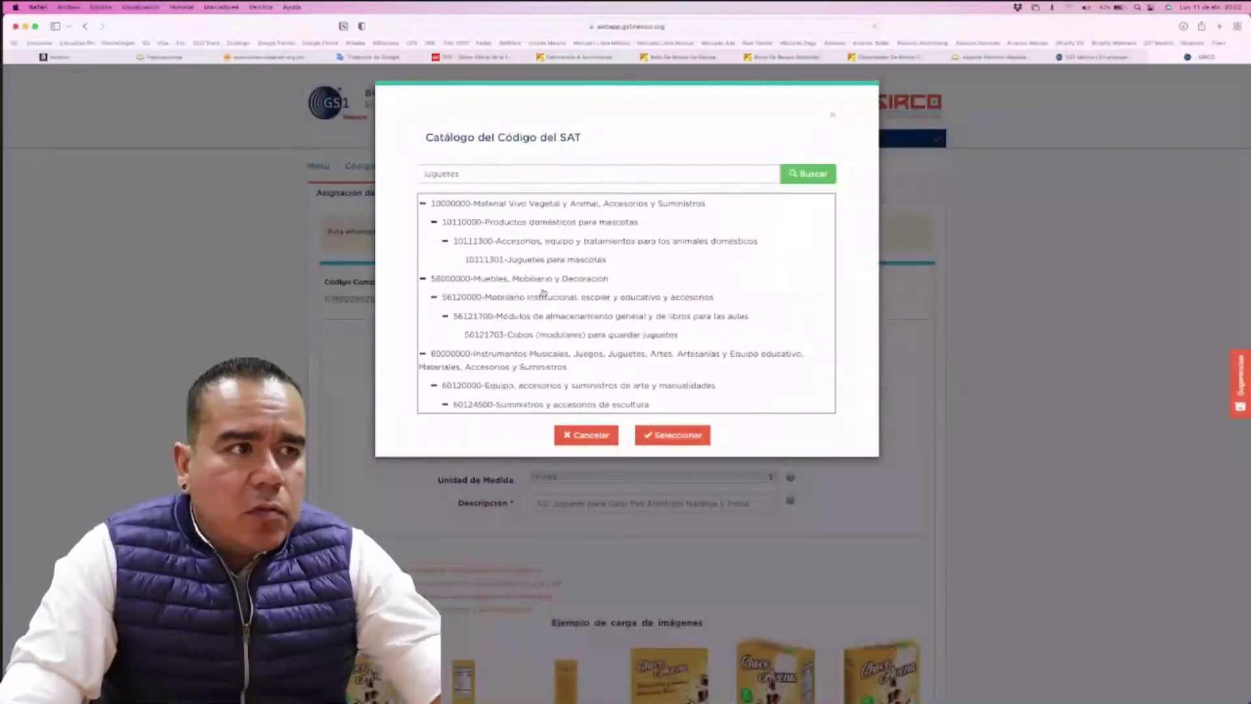
click(571, 264)
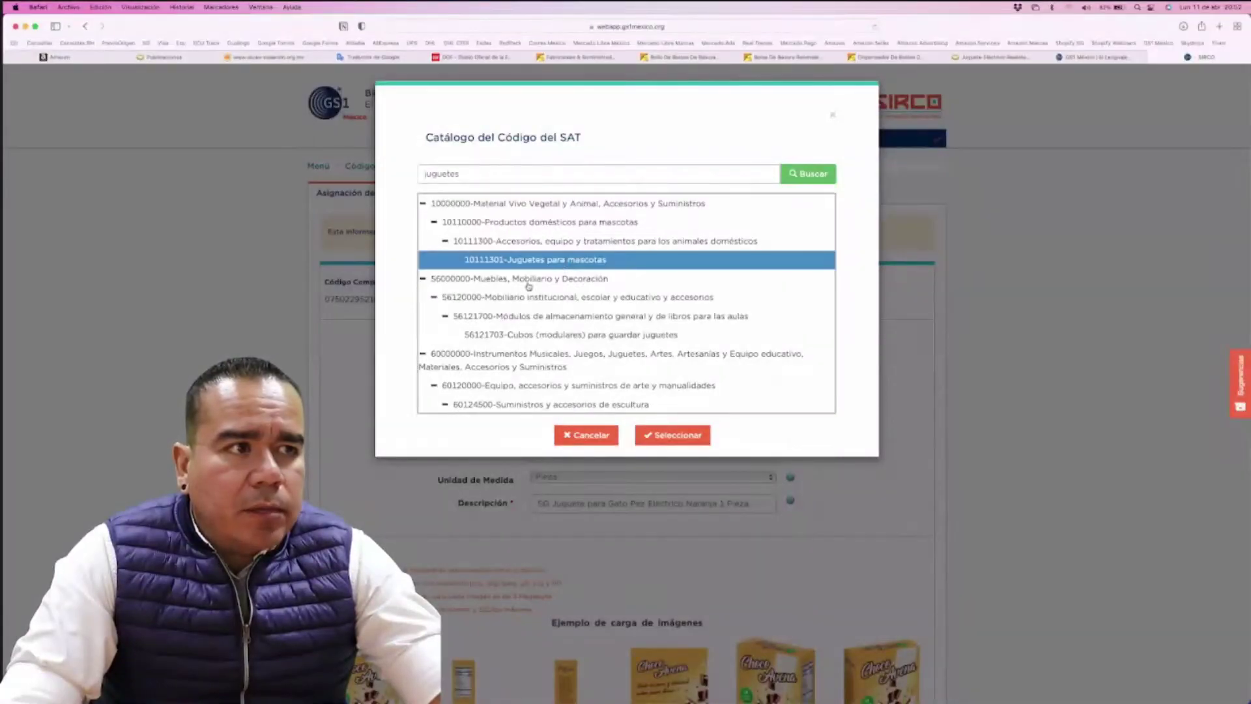
click(674, 434)
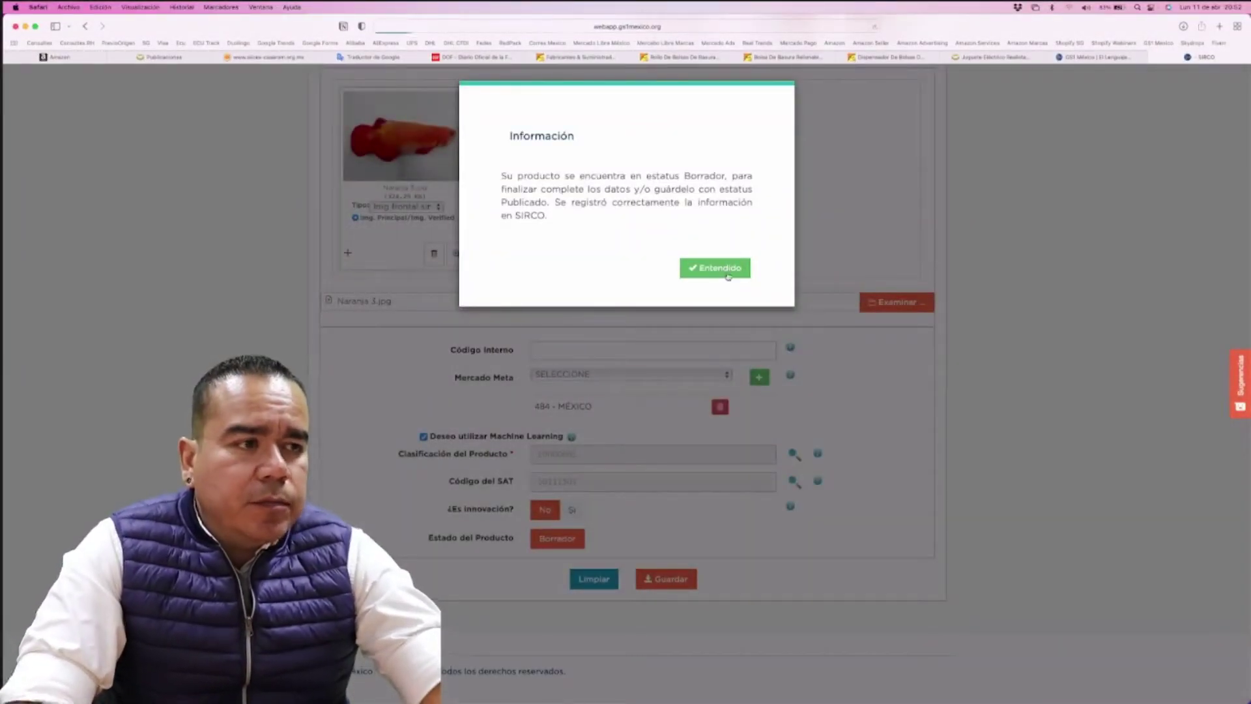
Acknowledge the draft notice, reopen the Naranja product, change its state to Publicado and save it
click(725, 272)
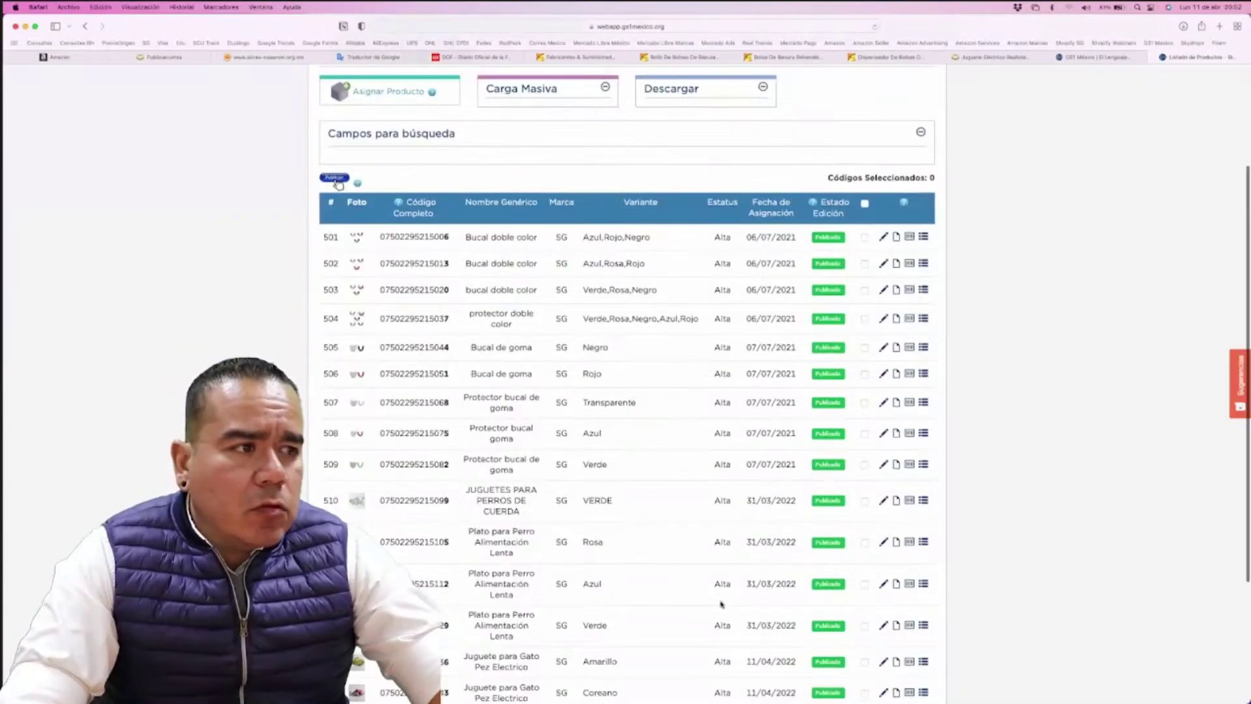
scroll(721, 604, down, 5)
click(904, 538)
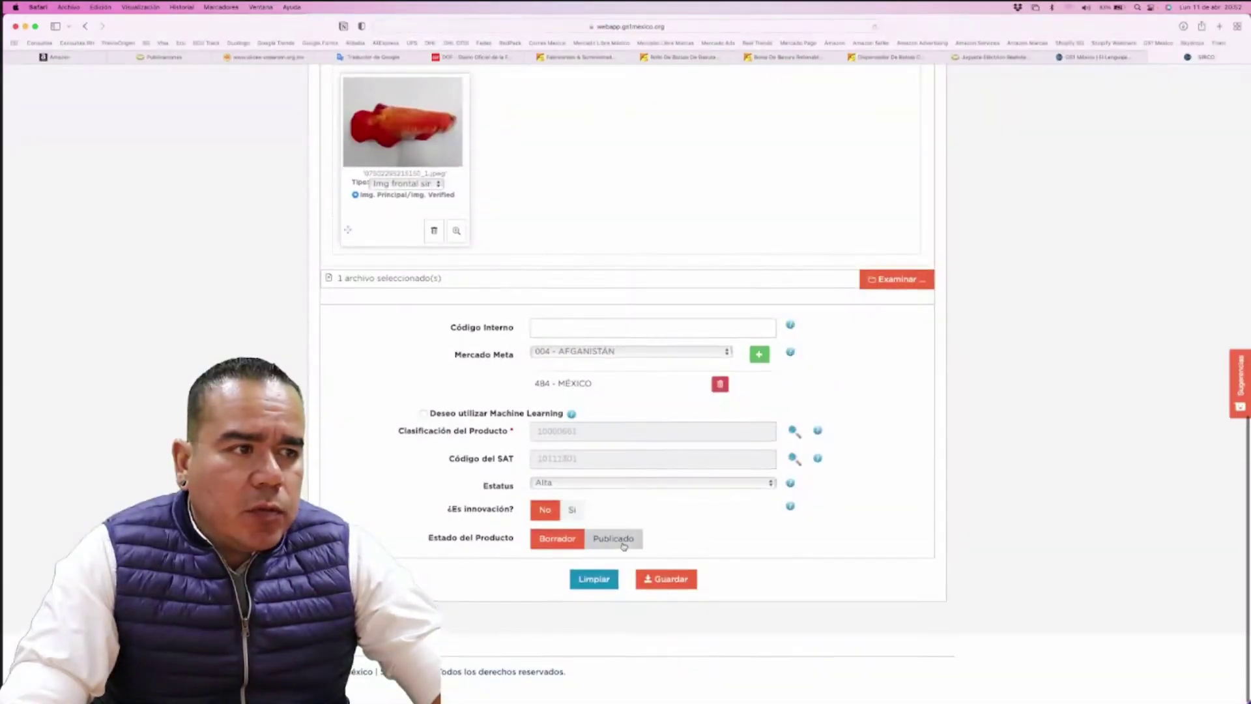
click(613, 538)
click(671, 579)
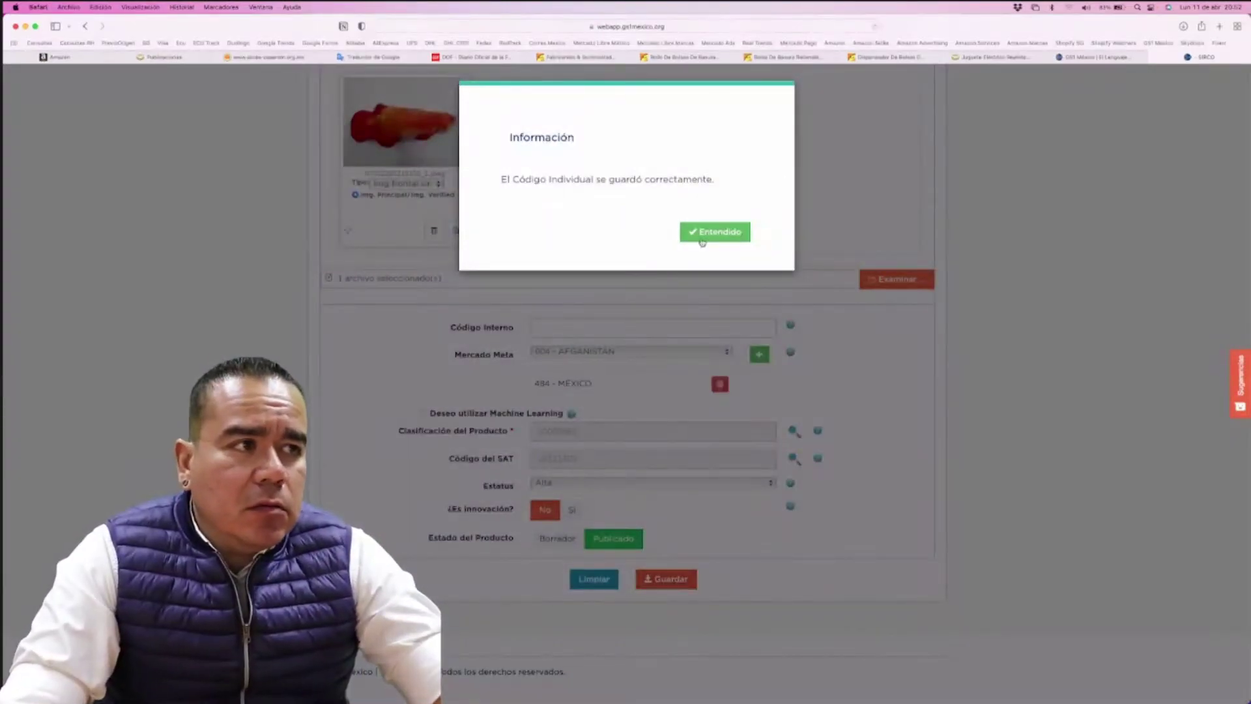
click(714, 231)
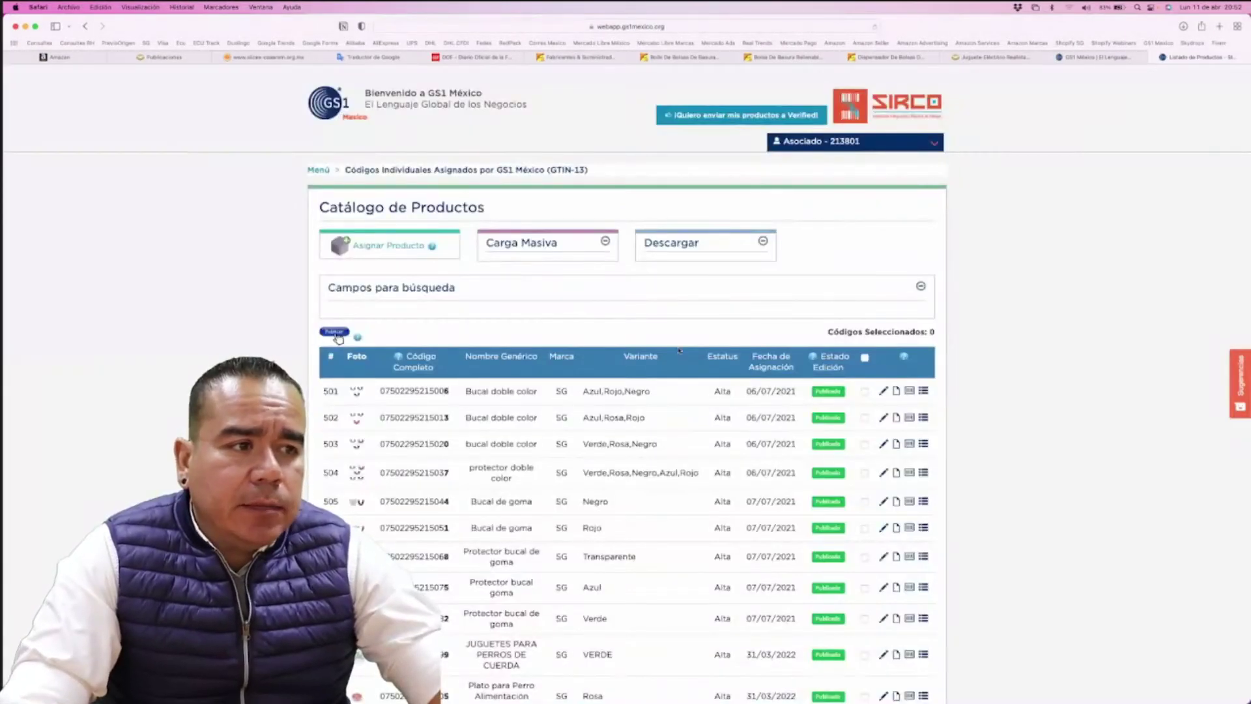
Start a new product assignment with generic name Juguete para Gato Pez Electrico, brand SG and variant Gris
scroll(787, 487, down, 10)
scroll(788, 487, up, 10)
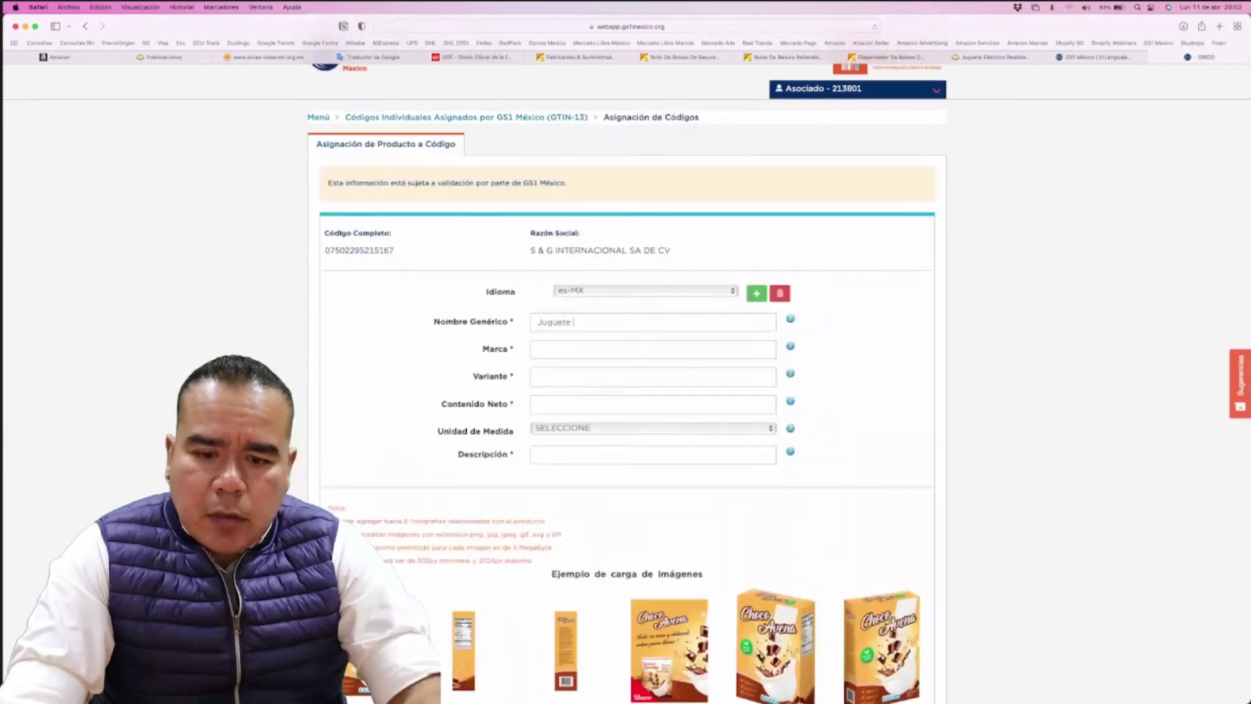
text(para Gat)
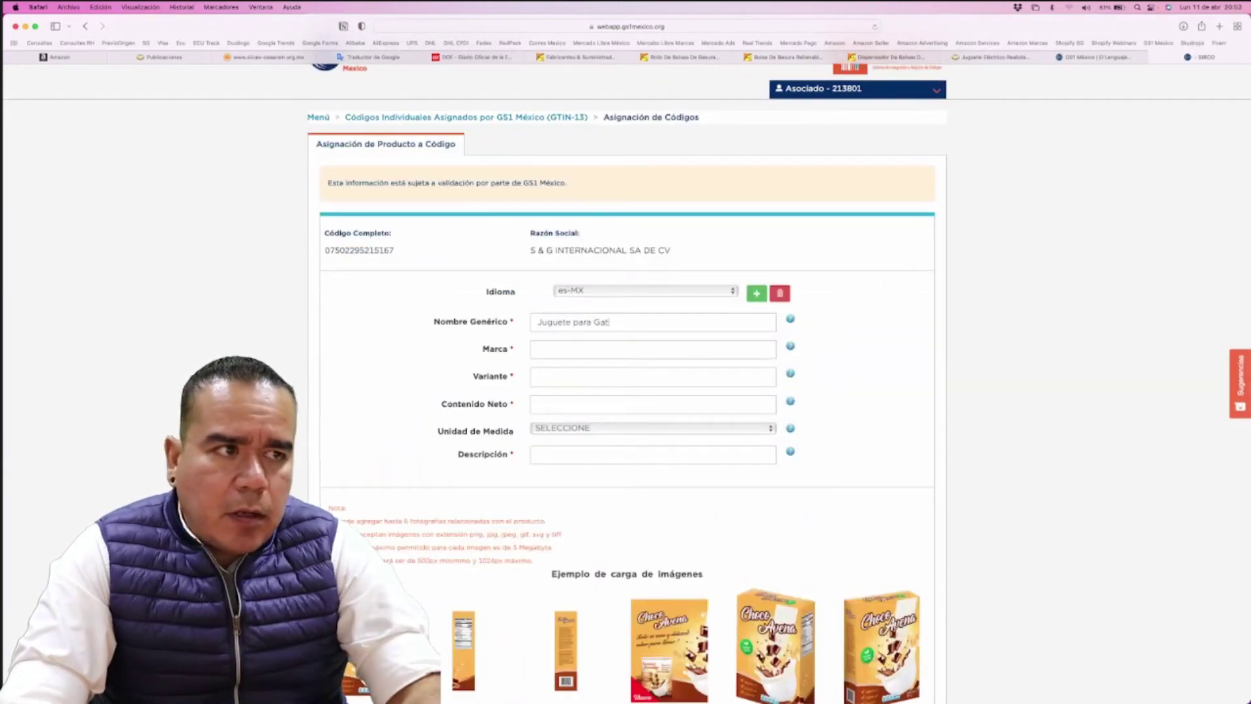
text(o Pez Electri)
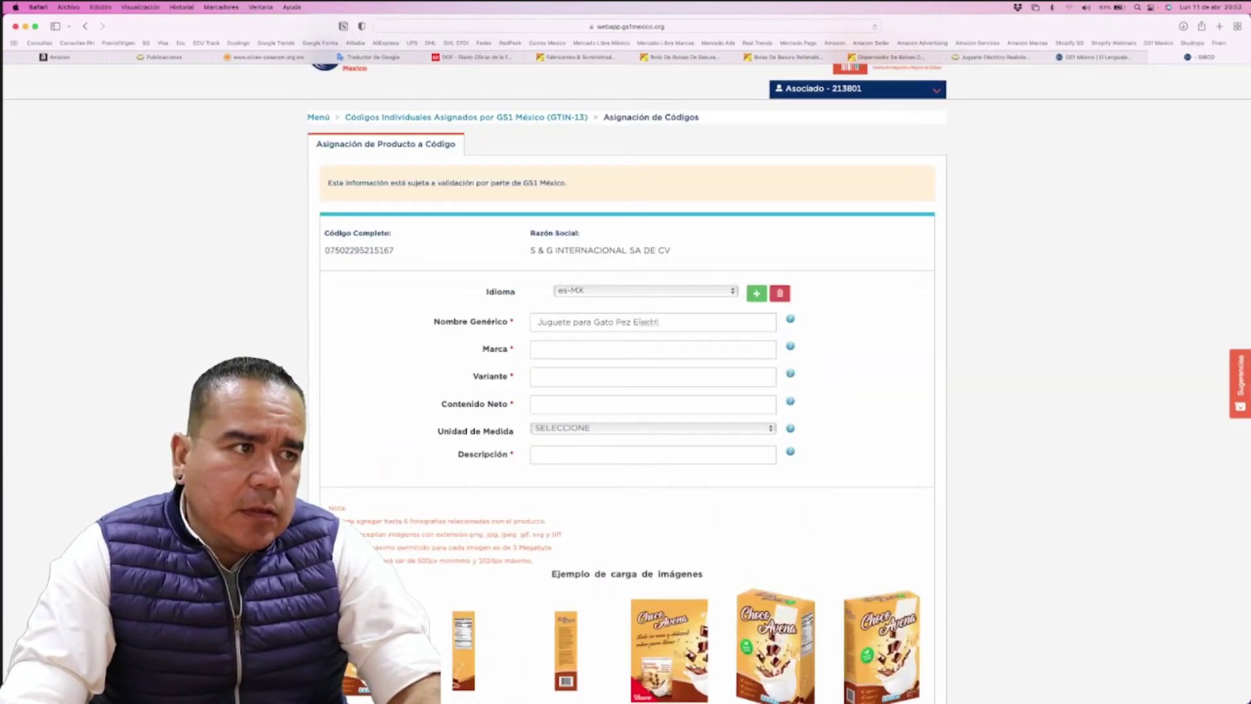
text(co)
key(Tab)
text(SG)
click(590, 378)
text(Gris)
Give the Gris variant a net content of 1 and the unit of measure Pieza
click(606, 402)
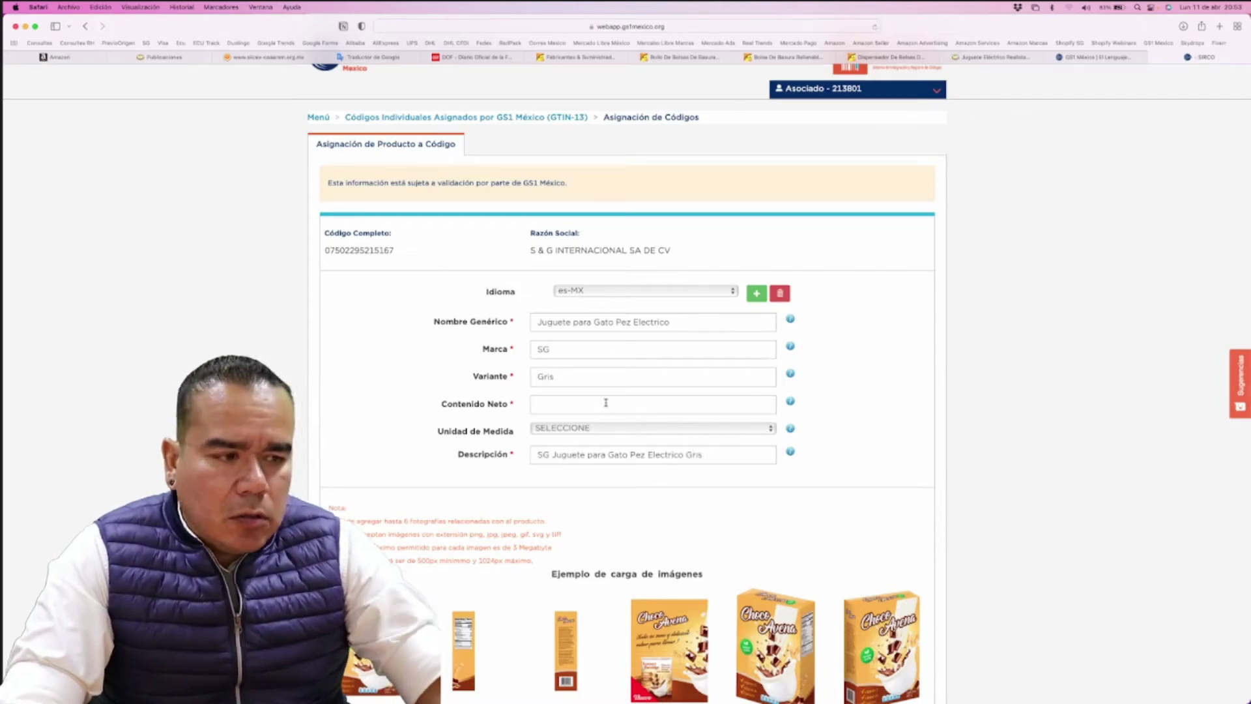
click(635, 427)
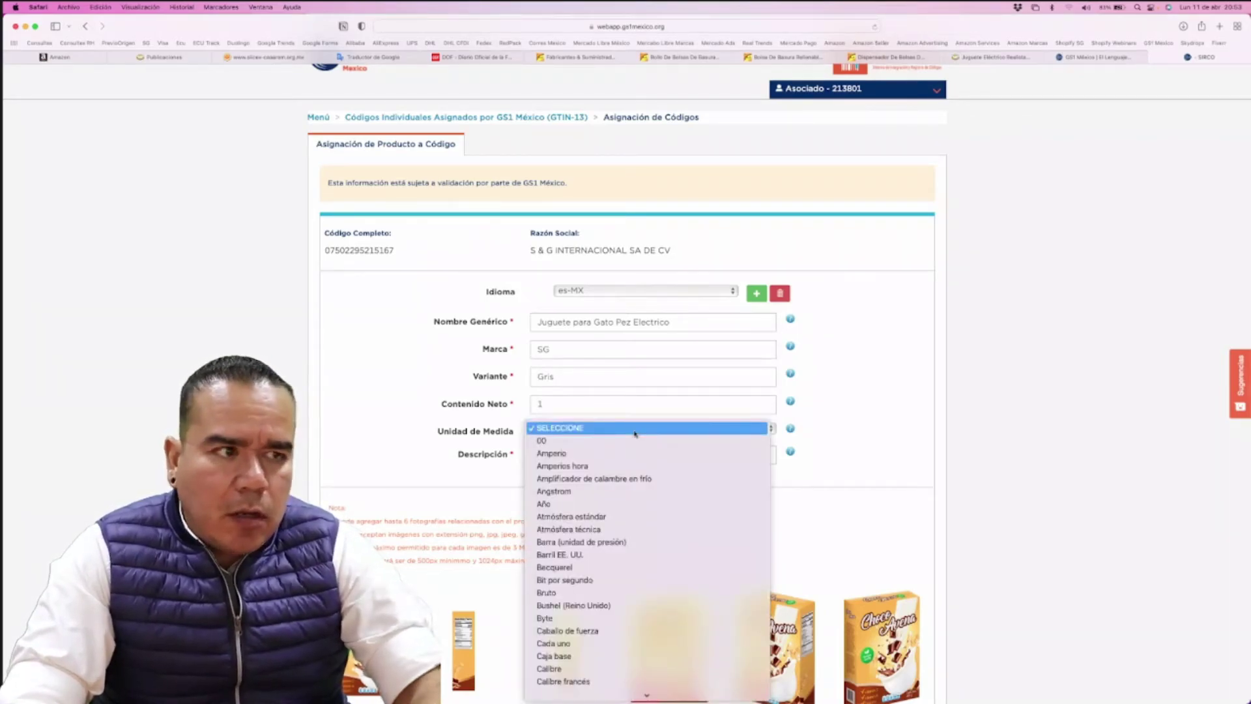
scroll(635, 432, down, 15)
scroll(635, 433, up, 10)
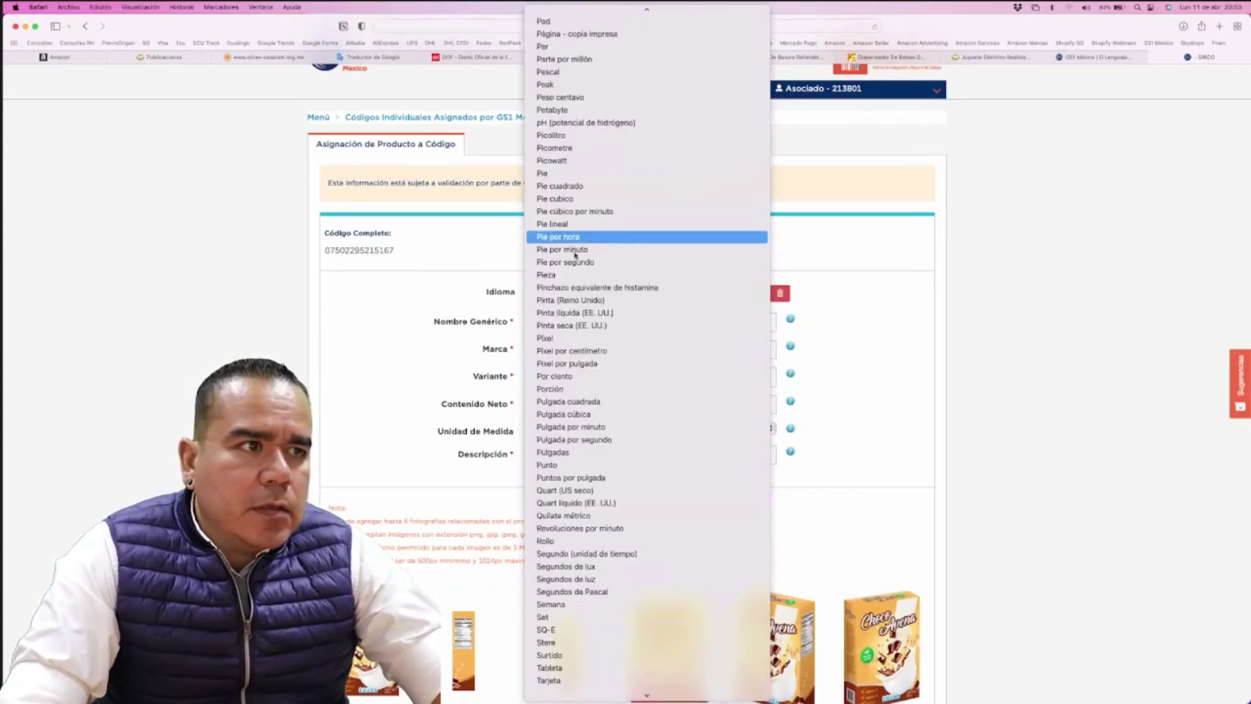
click(574, 274)
Add the image Negro Blanco 4.jpg to the Gris product, with type Img frontal sin inclinación, and mark it as the main image
scroll(574, 275, down, 5)
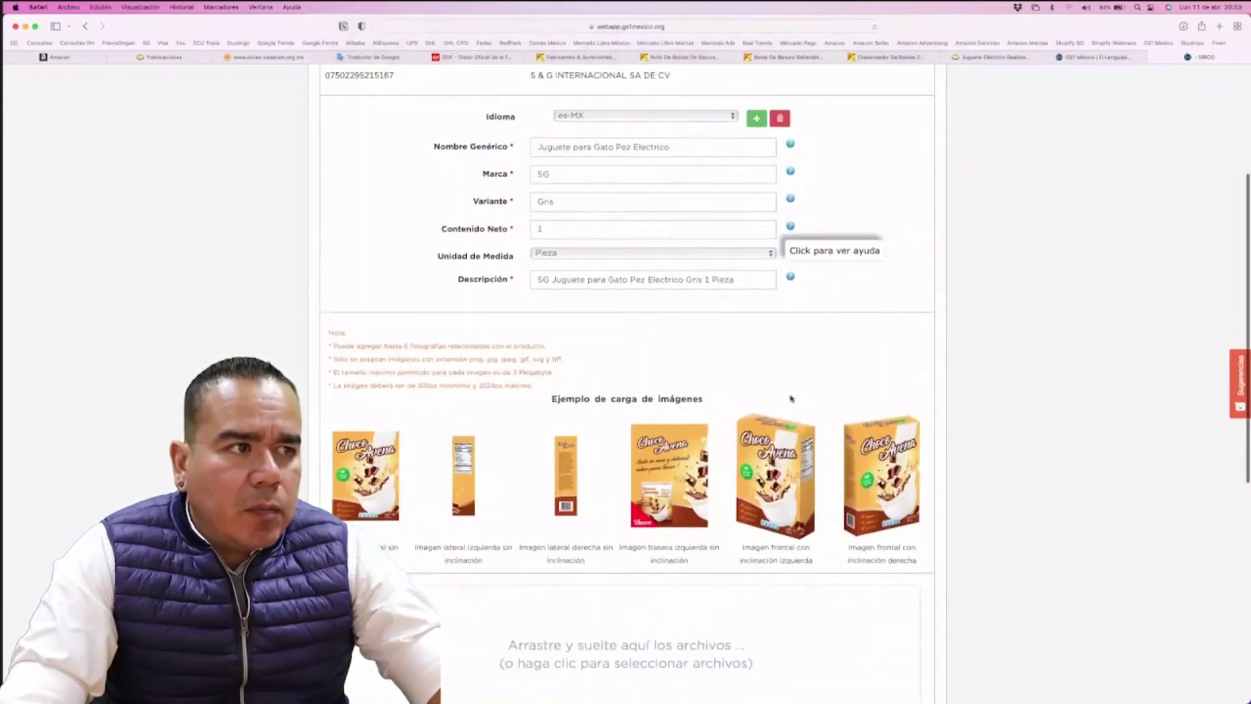
drag(61, 321, 550, 463)
scroll(547, 455, down, 3)
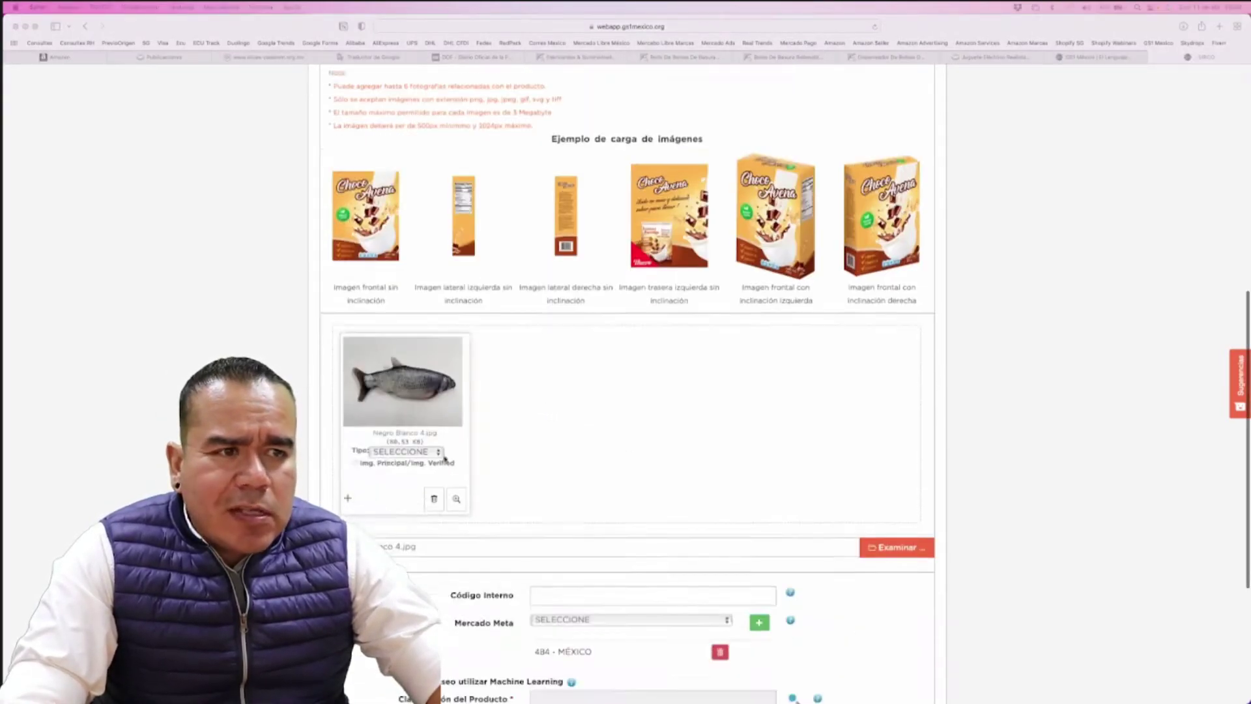
click(427, 434)
click(416, 434)
click(372, 454)
click(356, 444)
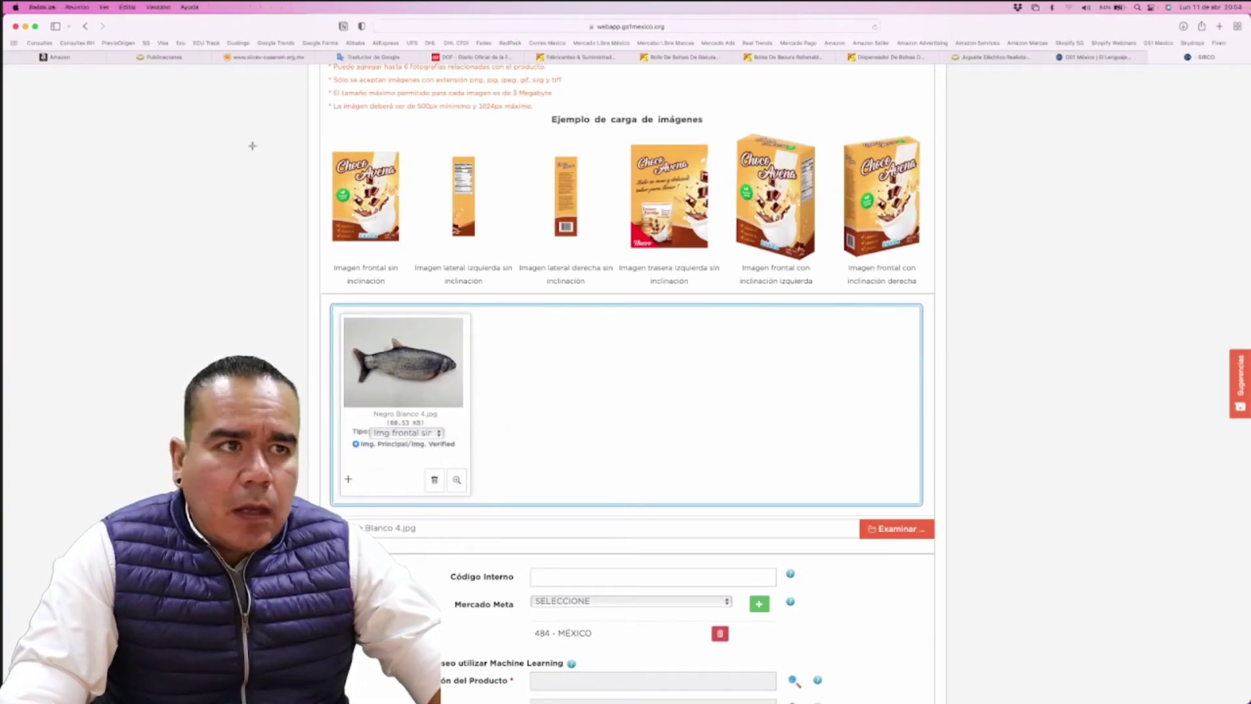
drag(315, 120, 949, 293)
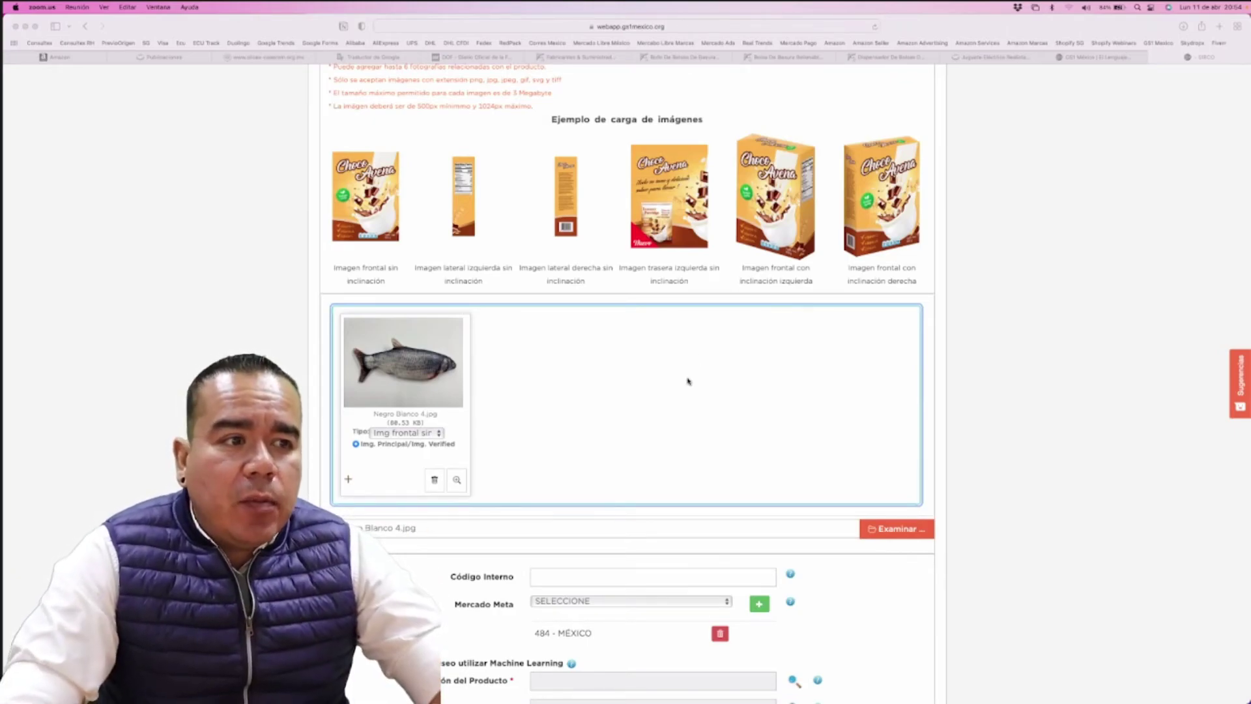
Enable Machine Learning, search the classification catalogue for "juguete" and assign 10000661-Juguetes para animales domésticos (eléctricos) to the Gris product
scroll(688, 384, down, 5)
click(424, 437)
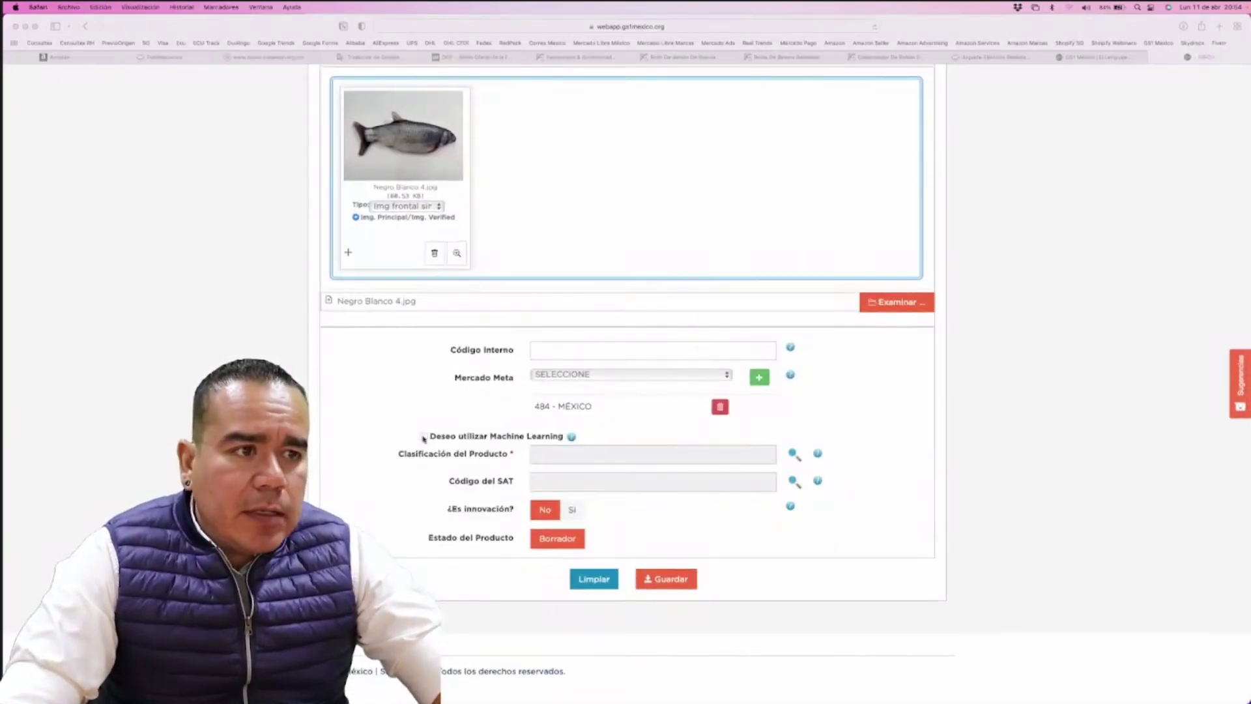
click(424, 437)
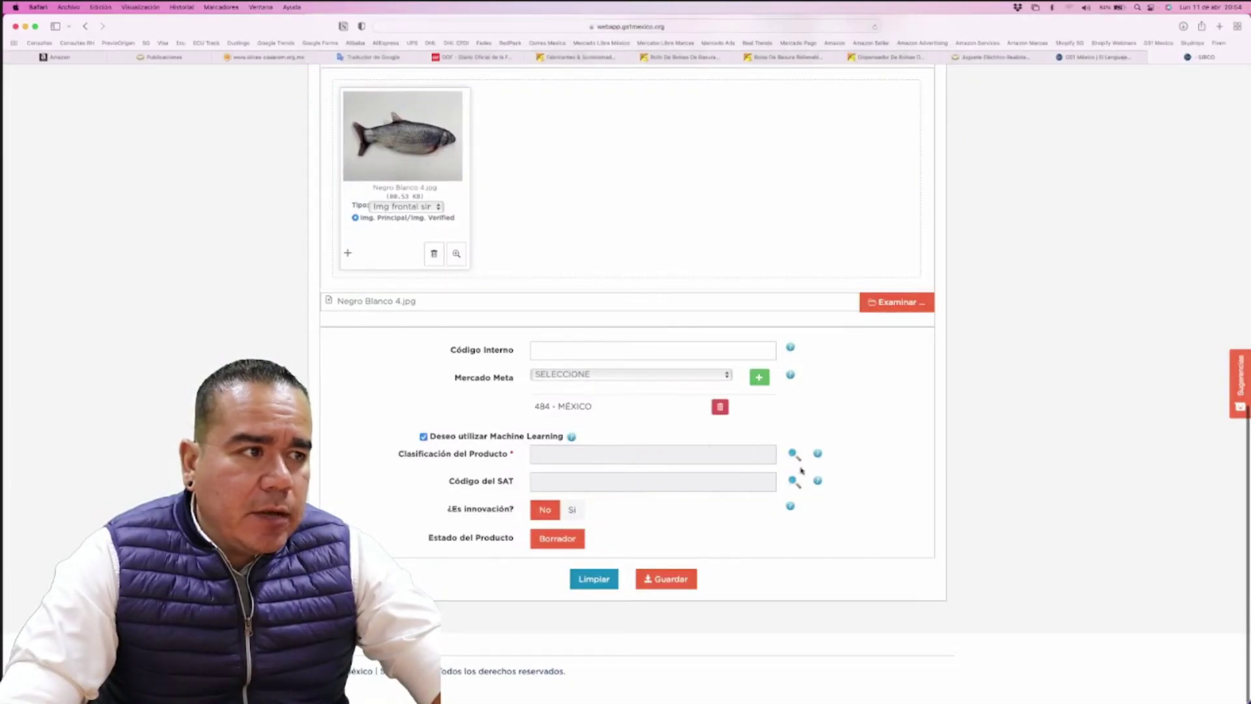
click(792, 455)
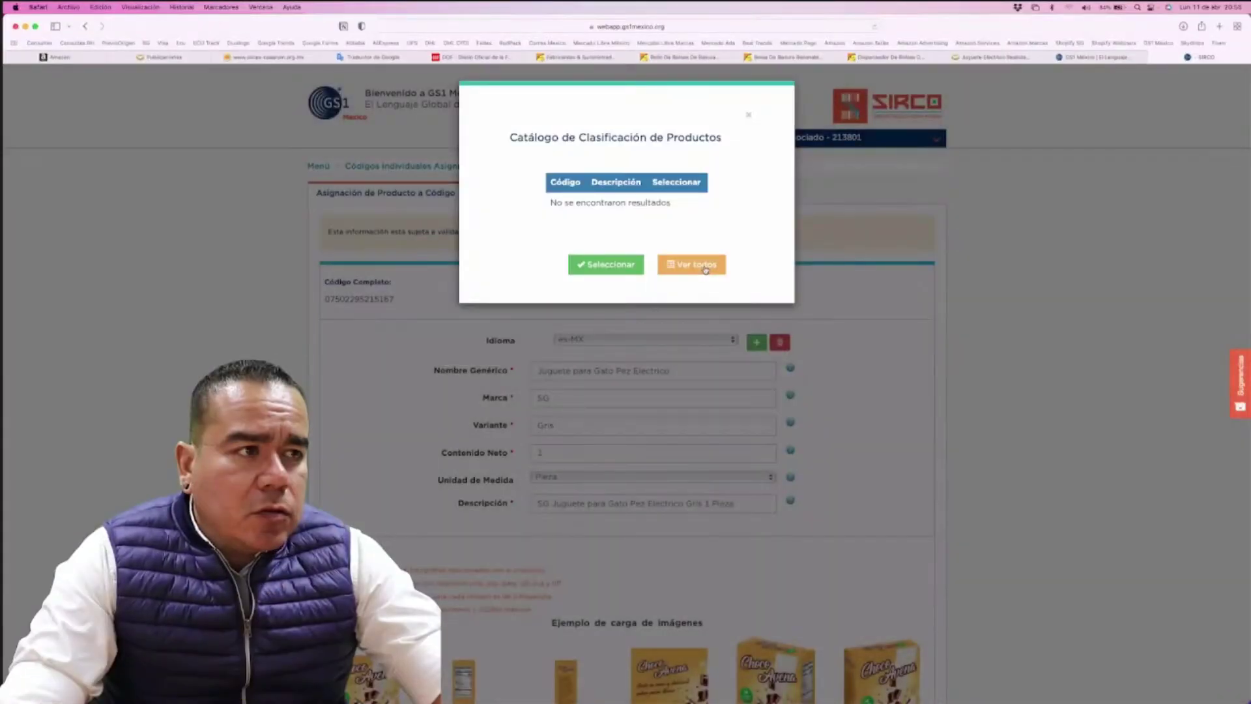
click(697, 264)
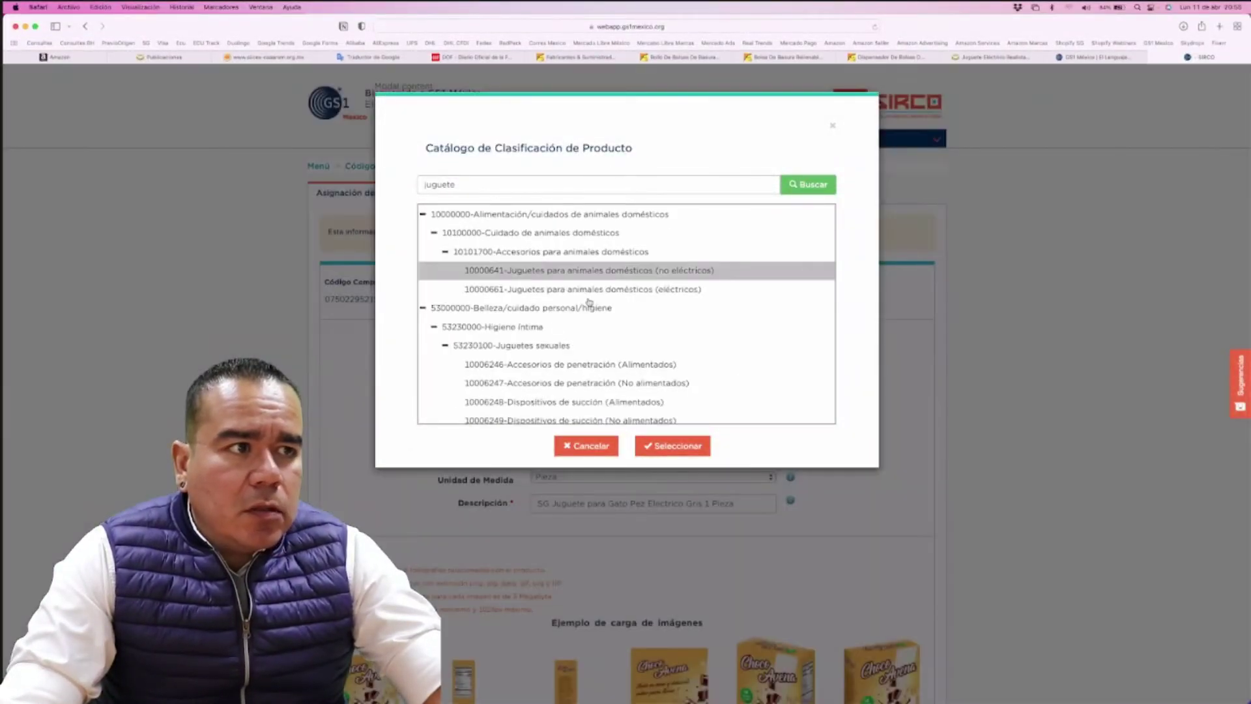
click(616, 291)
click(678, 455)
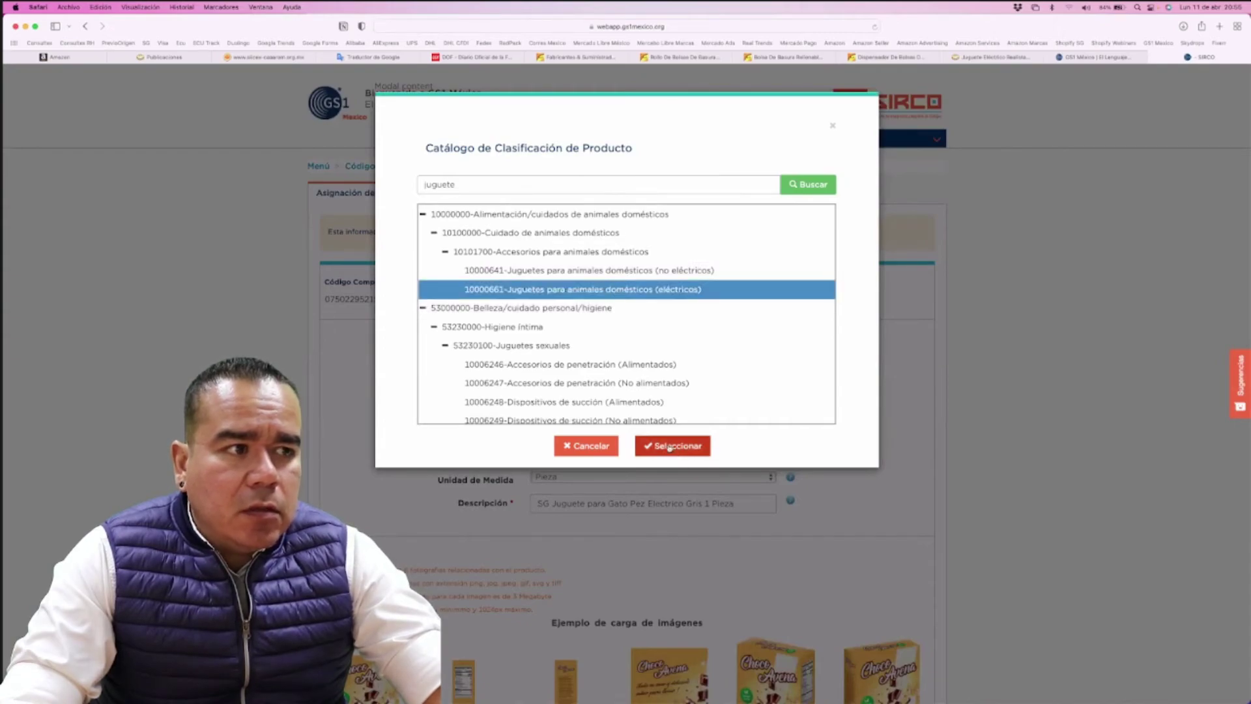
Search the SAT code catalogue for "juguete", assign 10111301-Juguetes para mascotas to the Gris product and save it as a draft
scroll(717, 466, down, 5)
scroll(718, 467, down, 6)
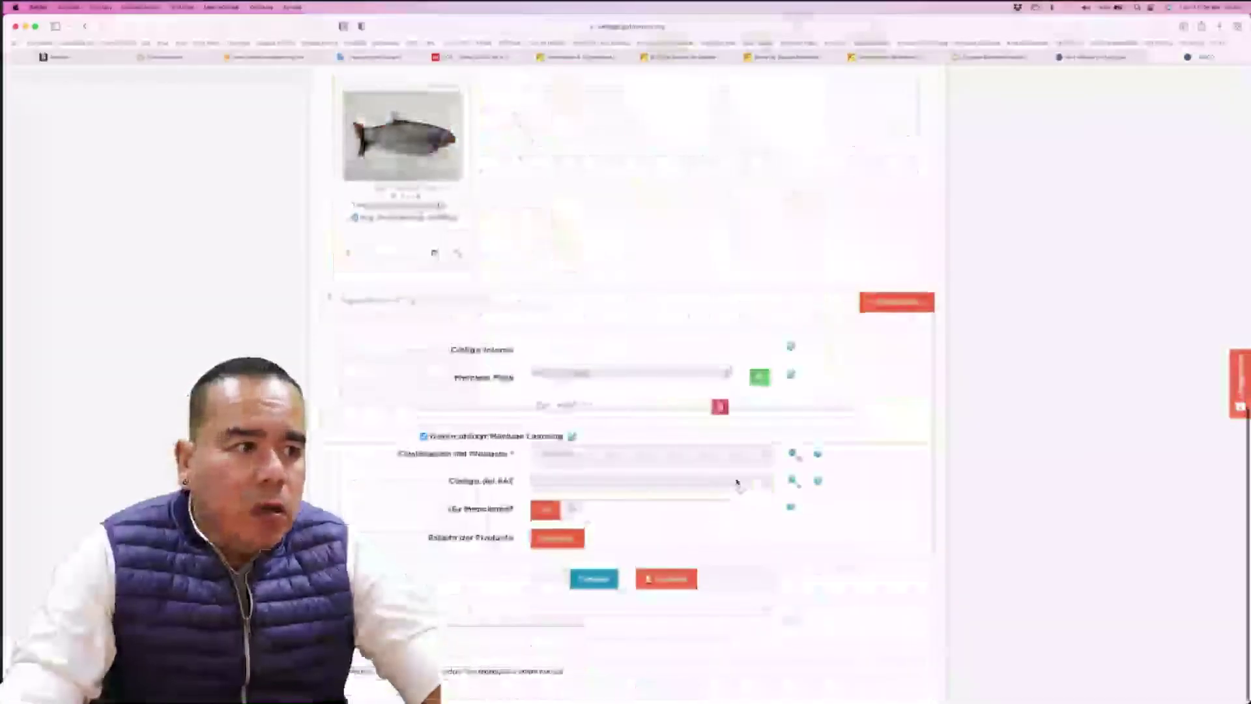
click(793, 482)
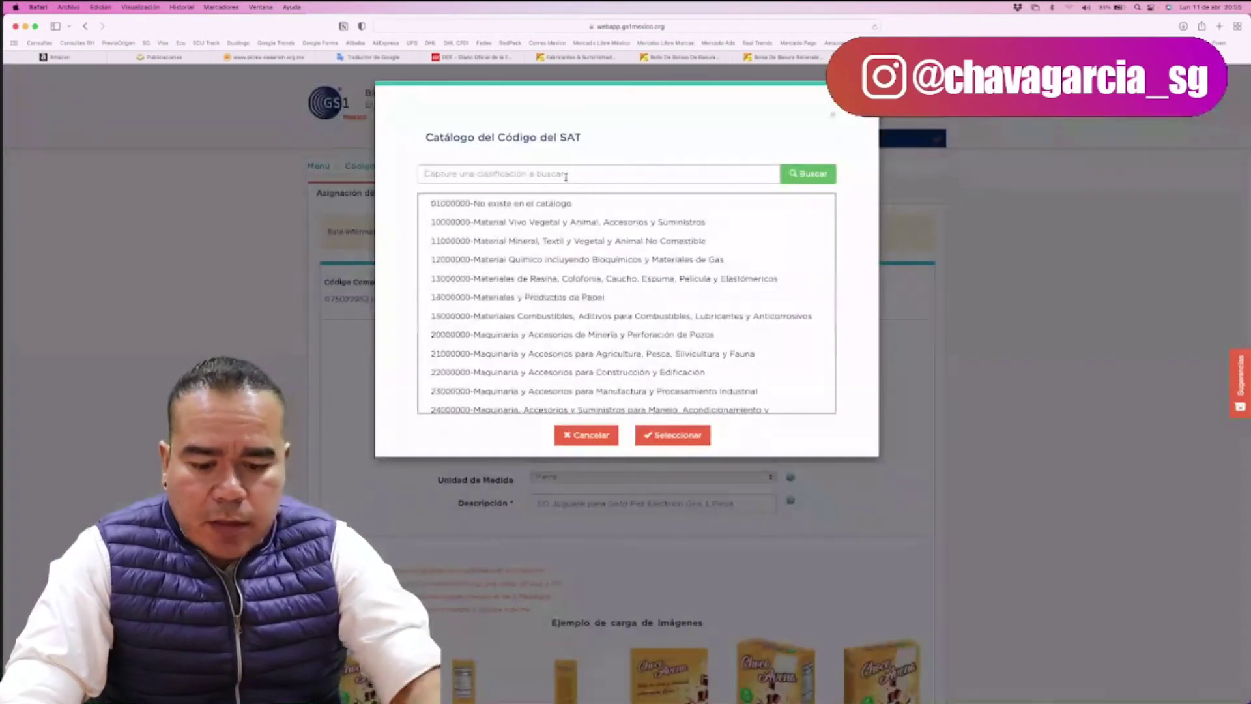
text(juguete)
click(808, 175)
click(557, 260)
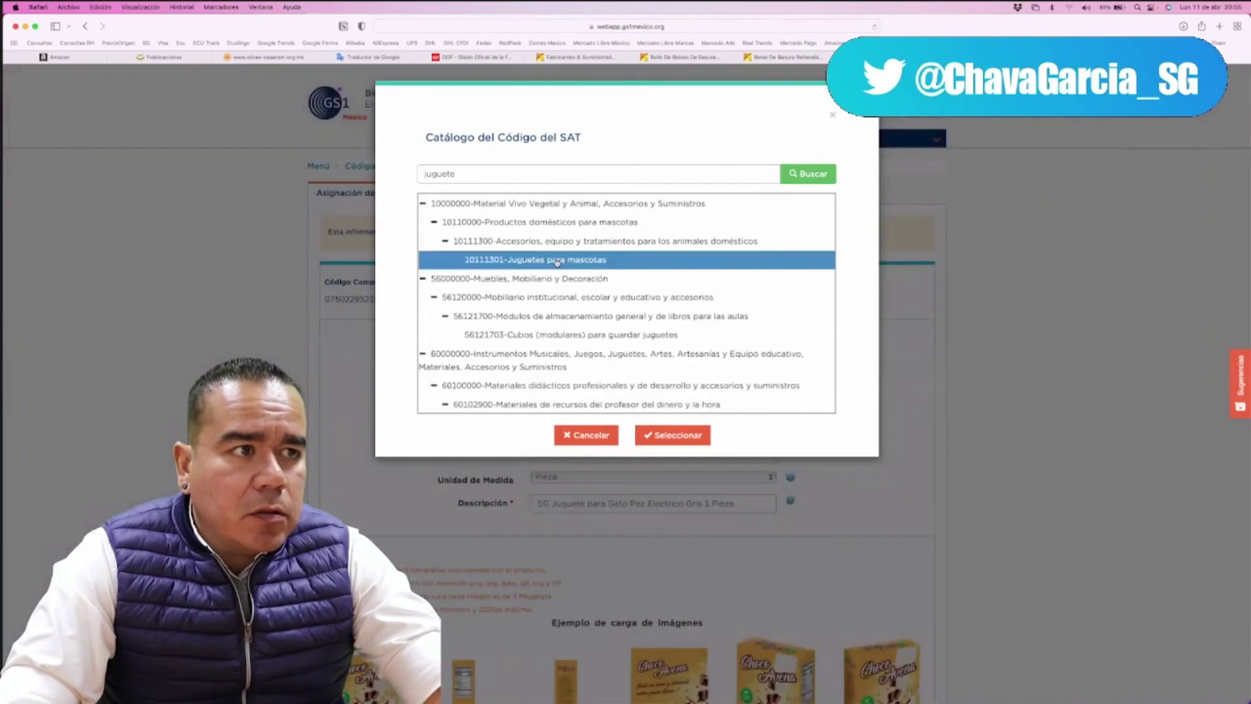
click(677, 435)
scroll(678, 521, down, 15)
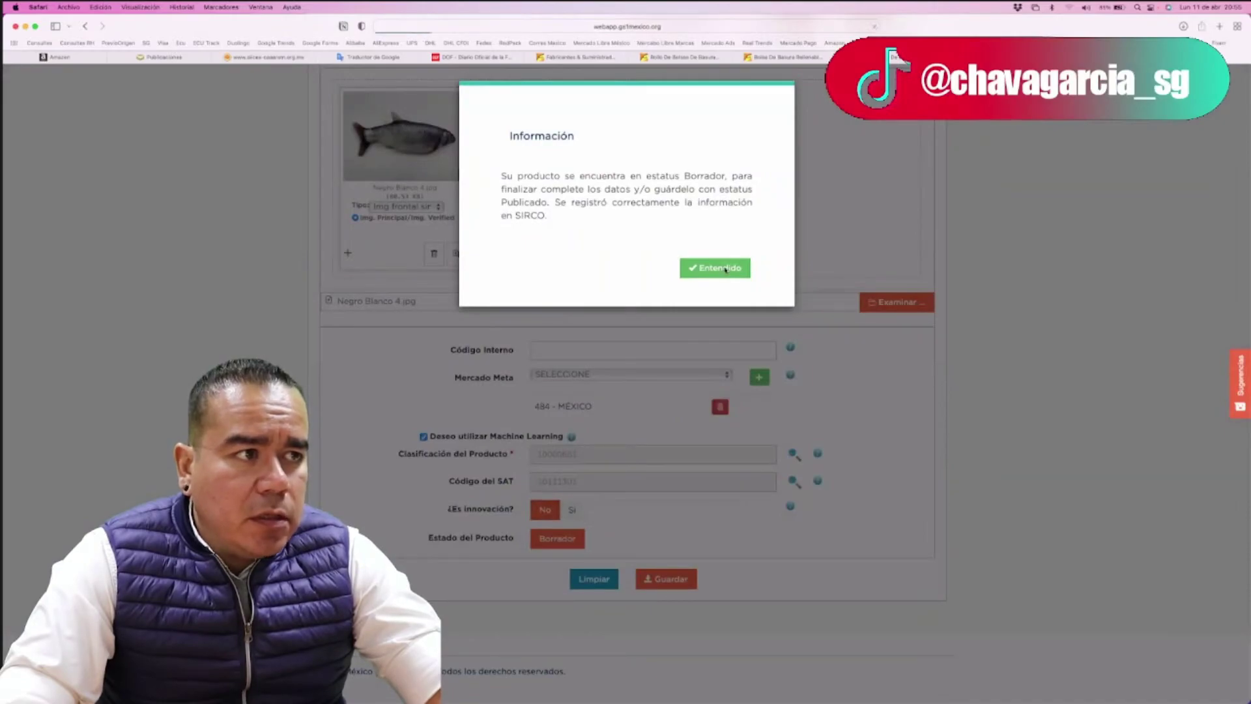
click(725, 268)
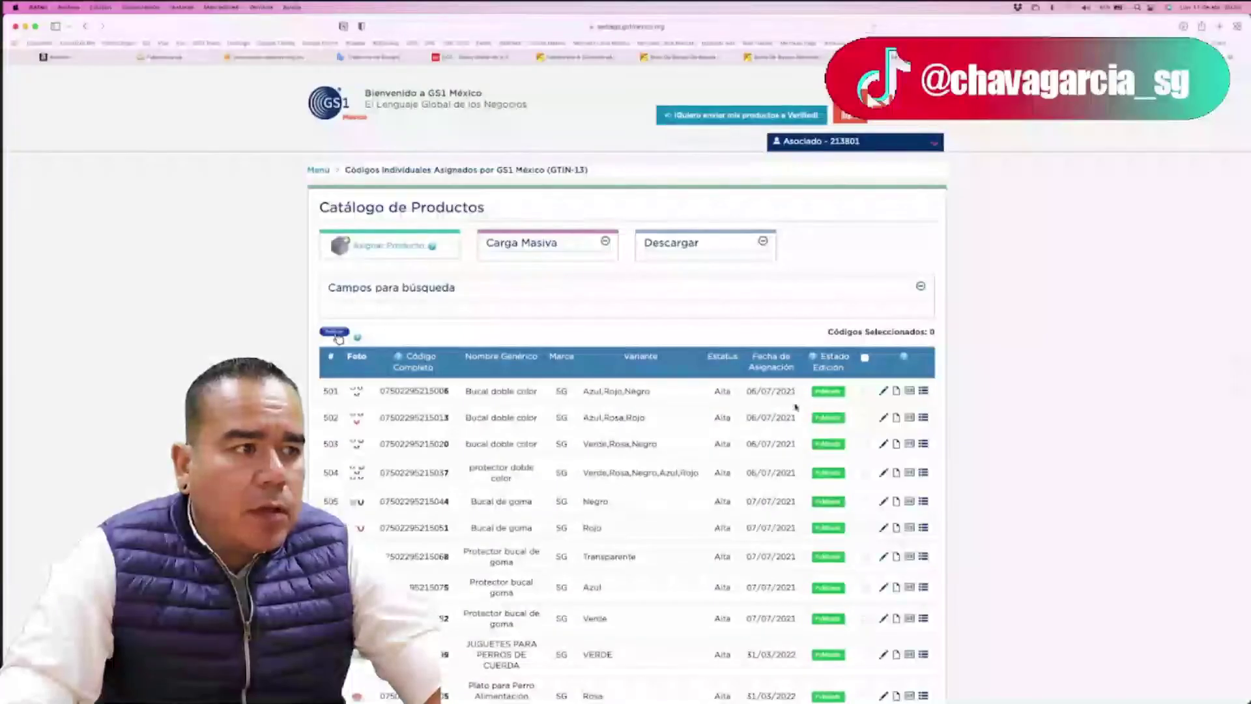
Reopen the Gris product for editing, set its product state to Publicado and save it
scroll(828, 537, down, 15)
click(904, 538)
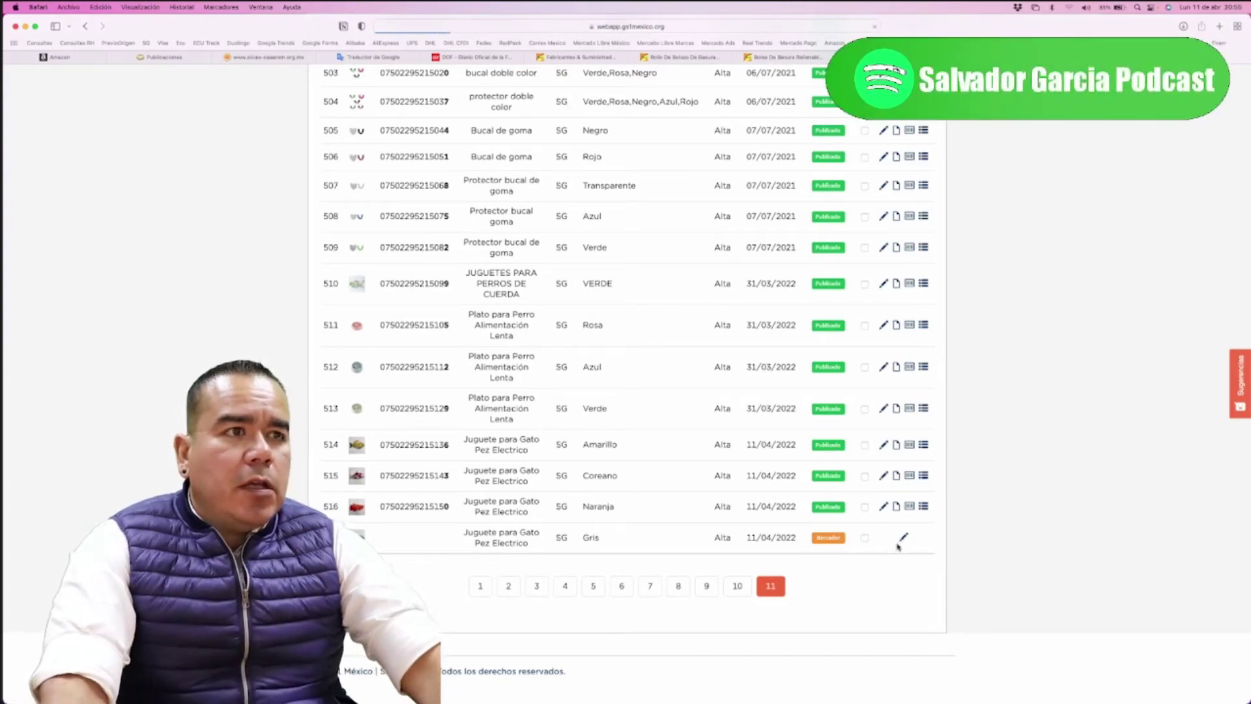
scroll(721, 497, down, 10)
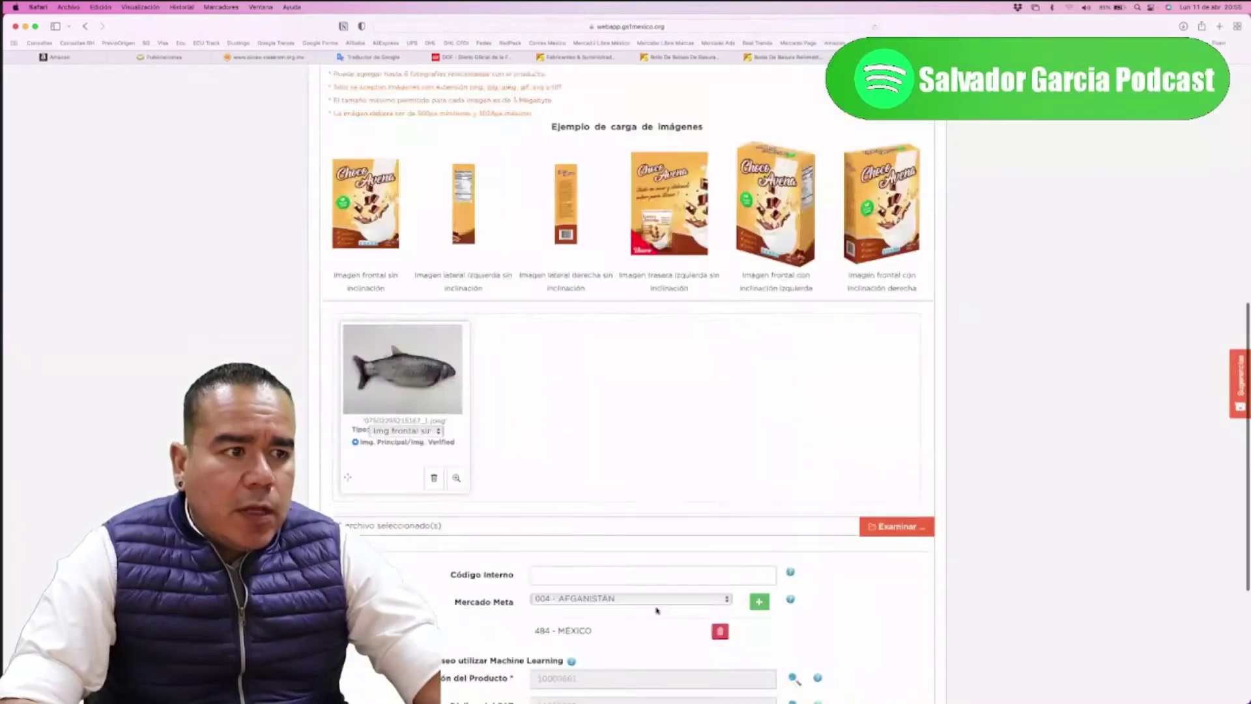
click(612, 623)
click(668, 663)
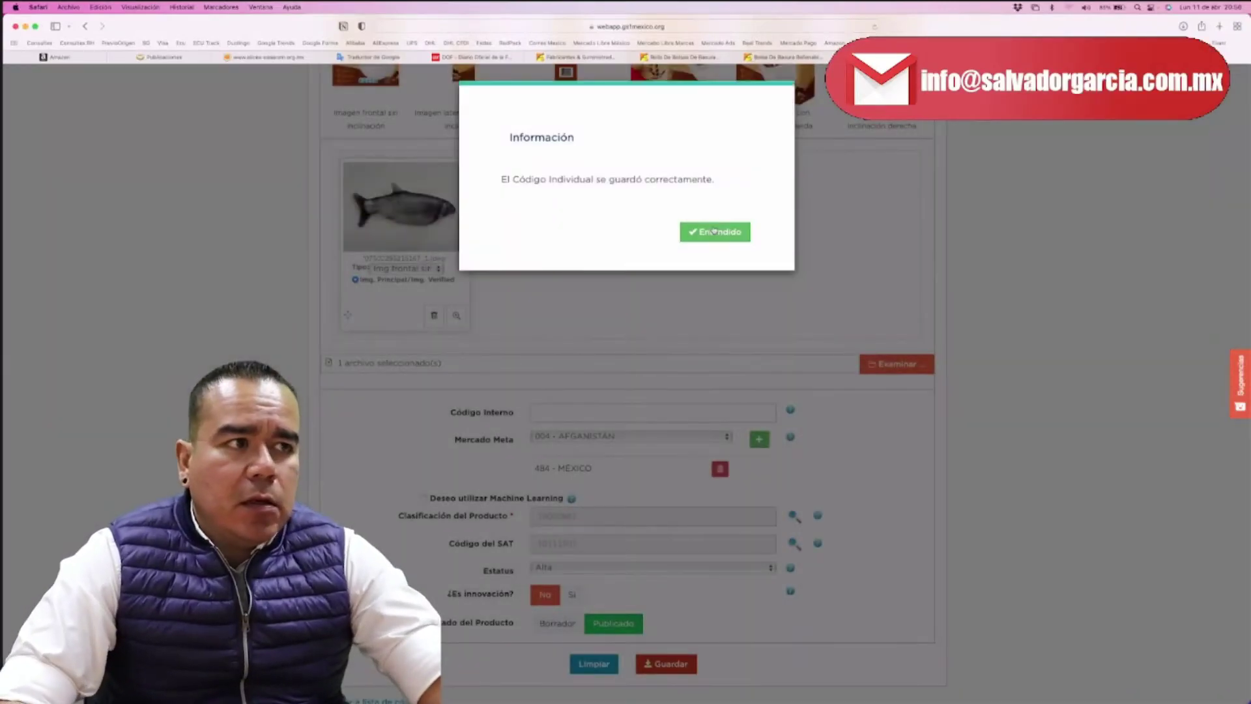
click(715, 231)
View the Gris product's details, select its full code and return to the product catalogue
click(897, 539)
drag(391, 258, 316, 258)
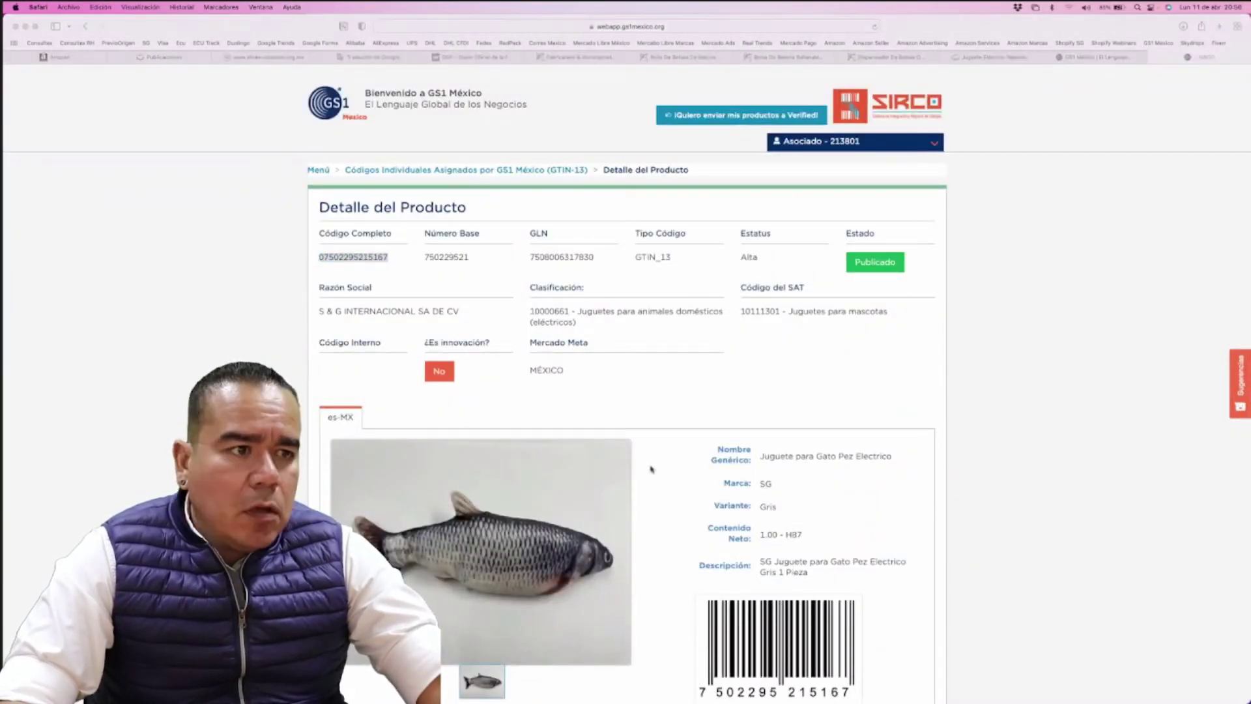
scroll(400, 502, down, 5)
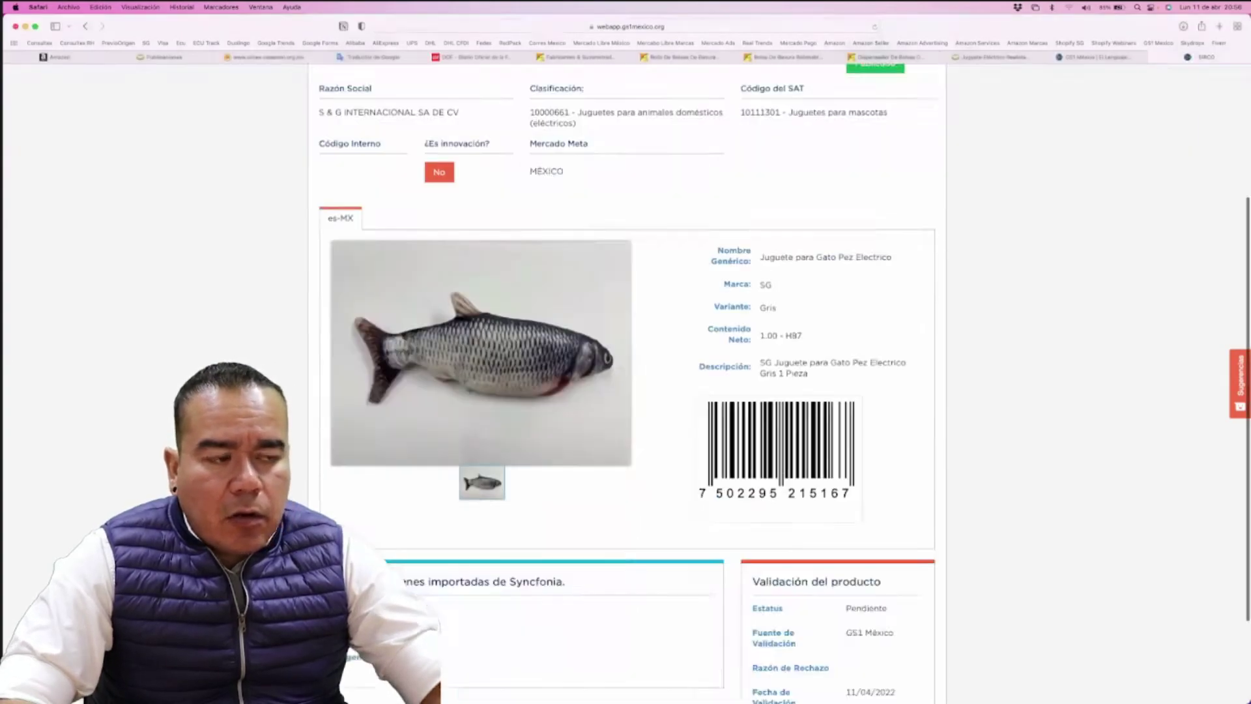
key(super+bracketleft)
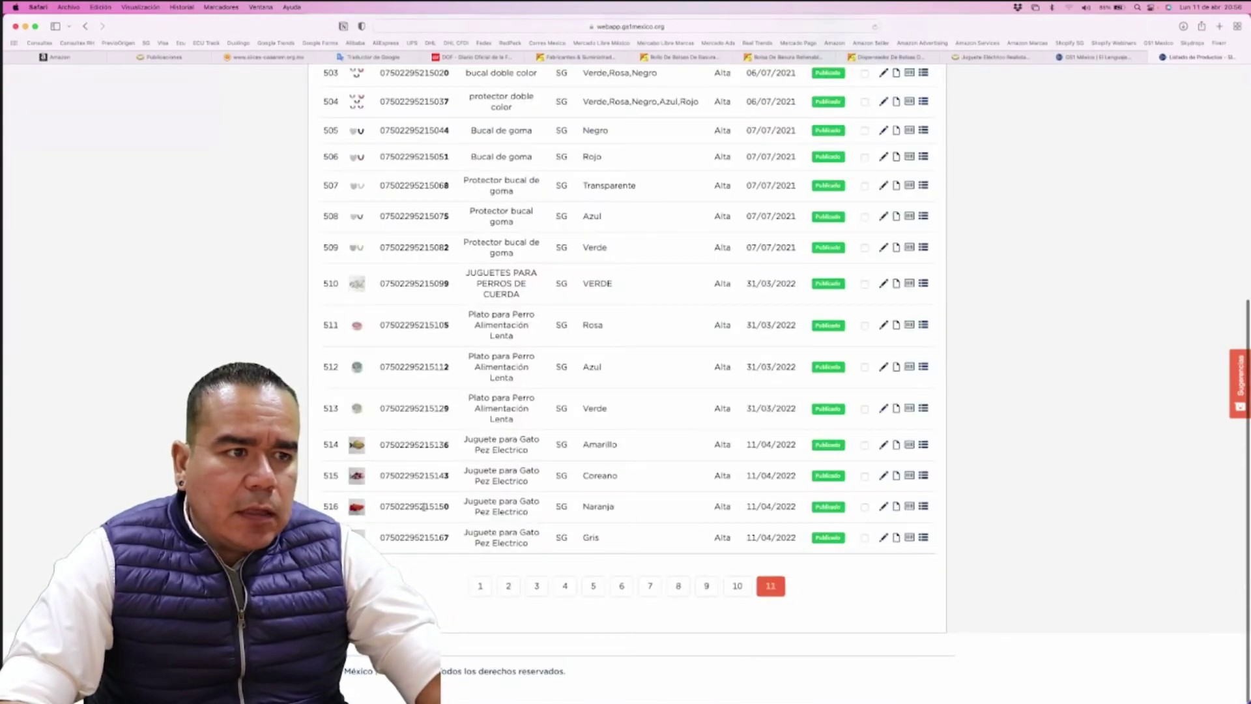
Select the full code of the Naranja product in the catalogue
double_click(423, 506)
key(super+Tab)
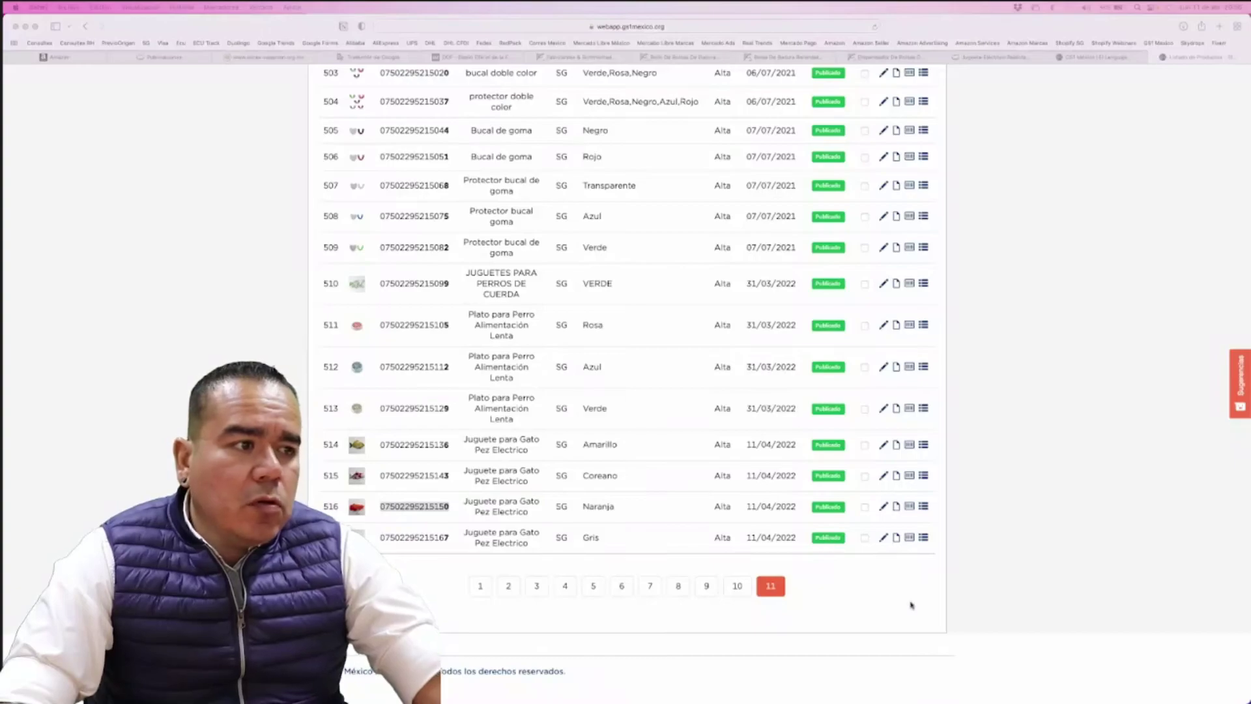
key(super+Tab)
Start a new product assignment with generic name Juguete para Gato Pez Electrico, brand SG and variant Nemo
scroll(754, 407, up, 1)
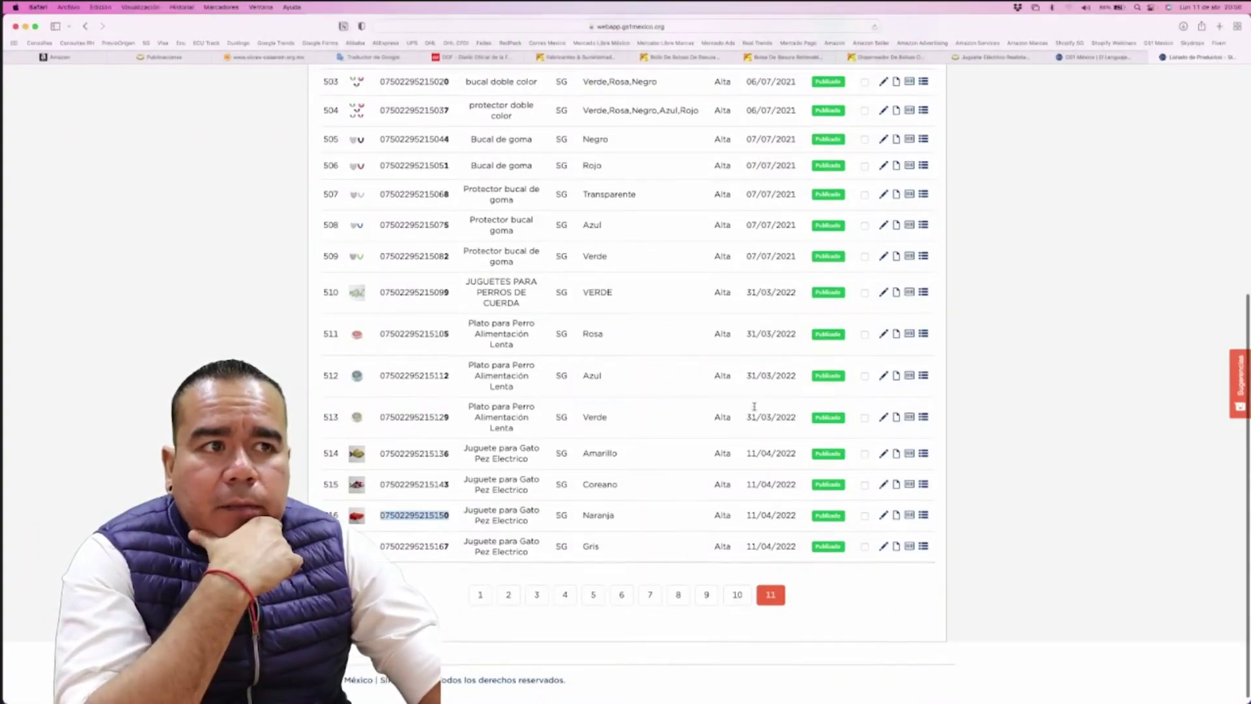
scroll(756, 404, up, 3)
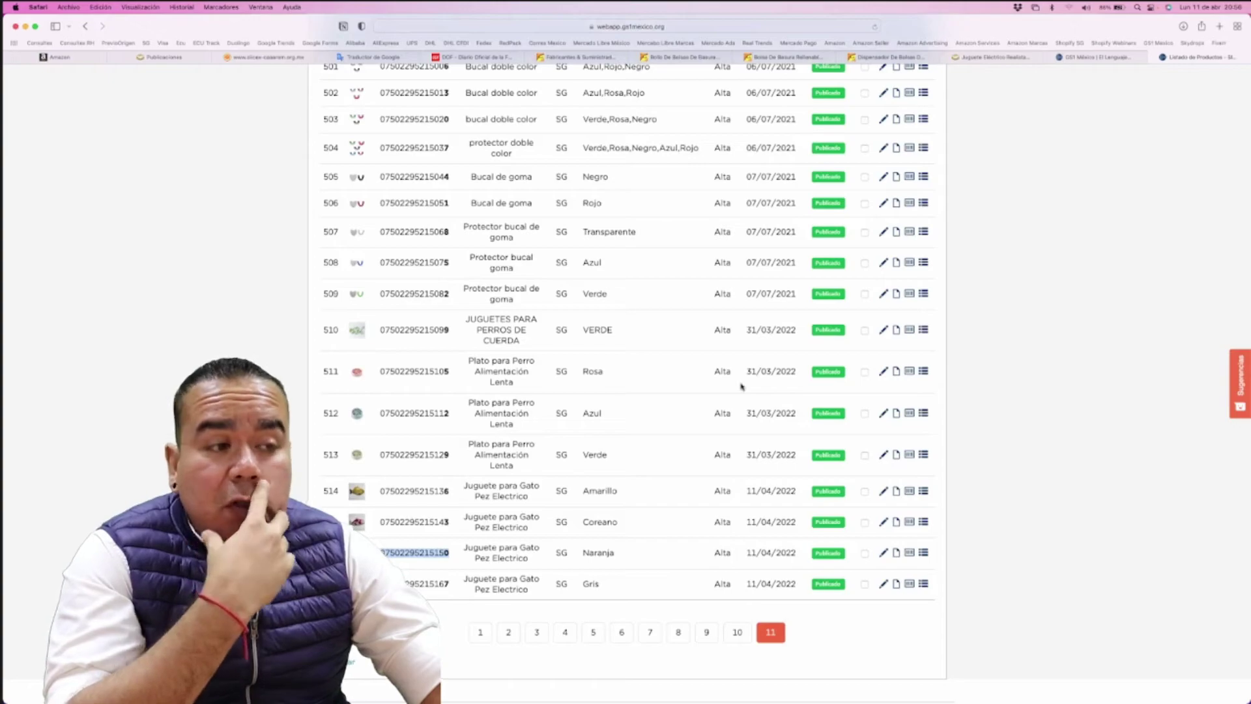
scroll(739, 384, up, 3)
scroll(740, 383, down, 5)
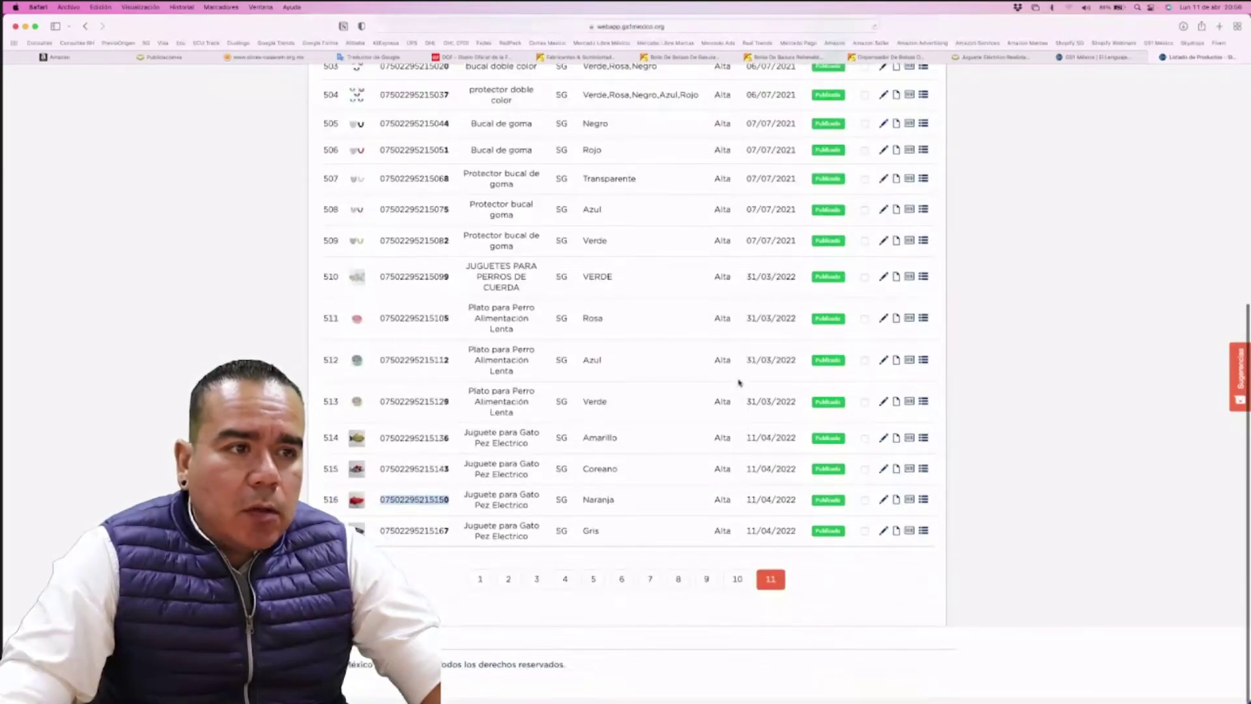
scroll(739, 382, up, 6)
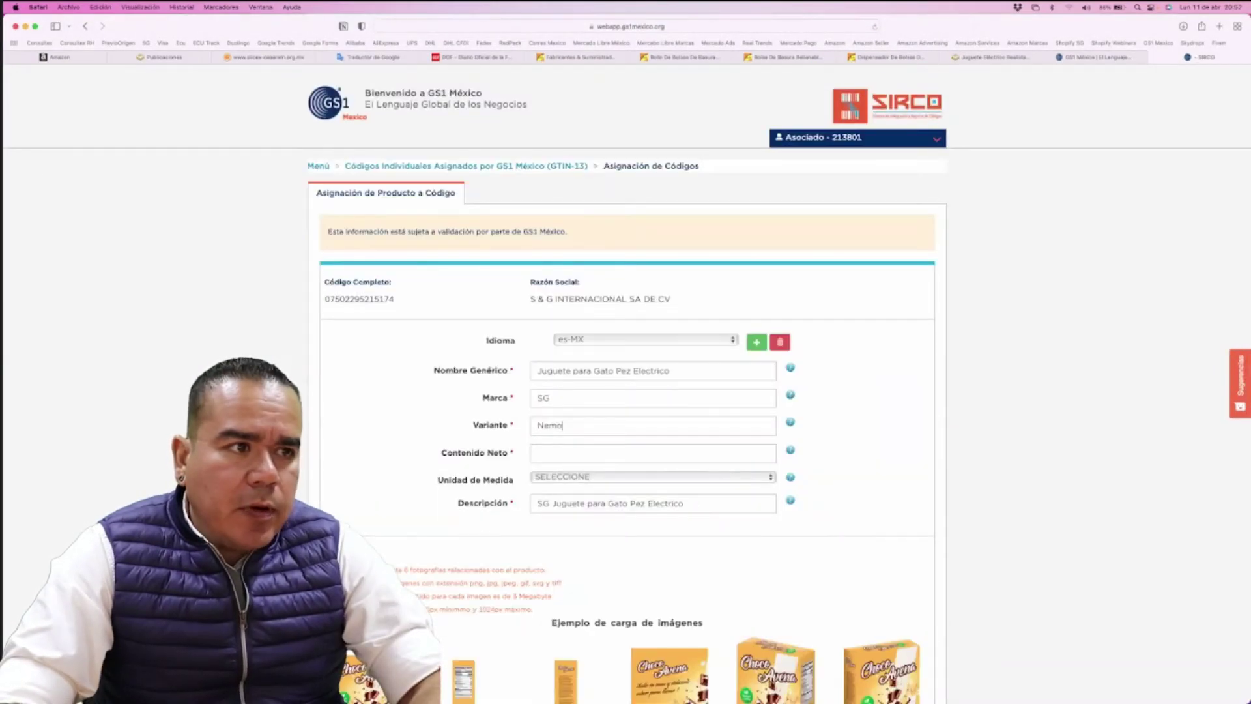
key(Tab)
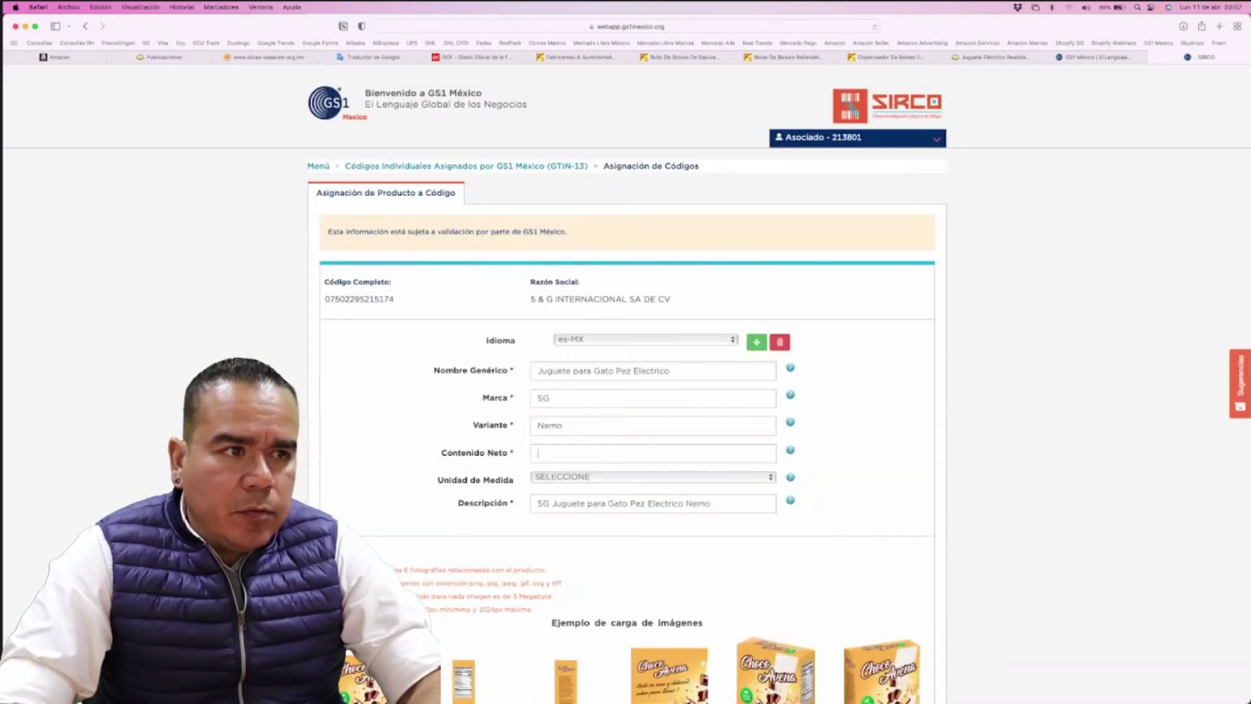
Give the Nemo variant a net content of 1 and the unit of measure Pieza
scroll(594, 281, down, 3)
text(1)
click(598, 284)
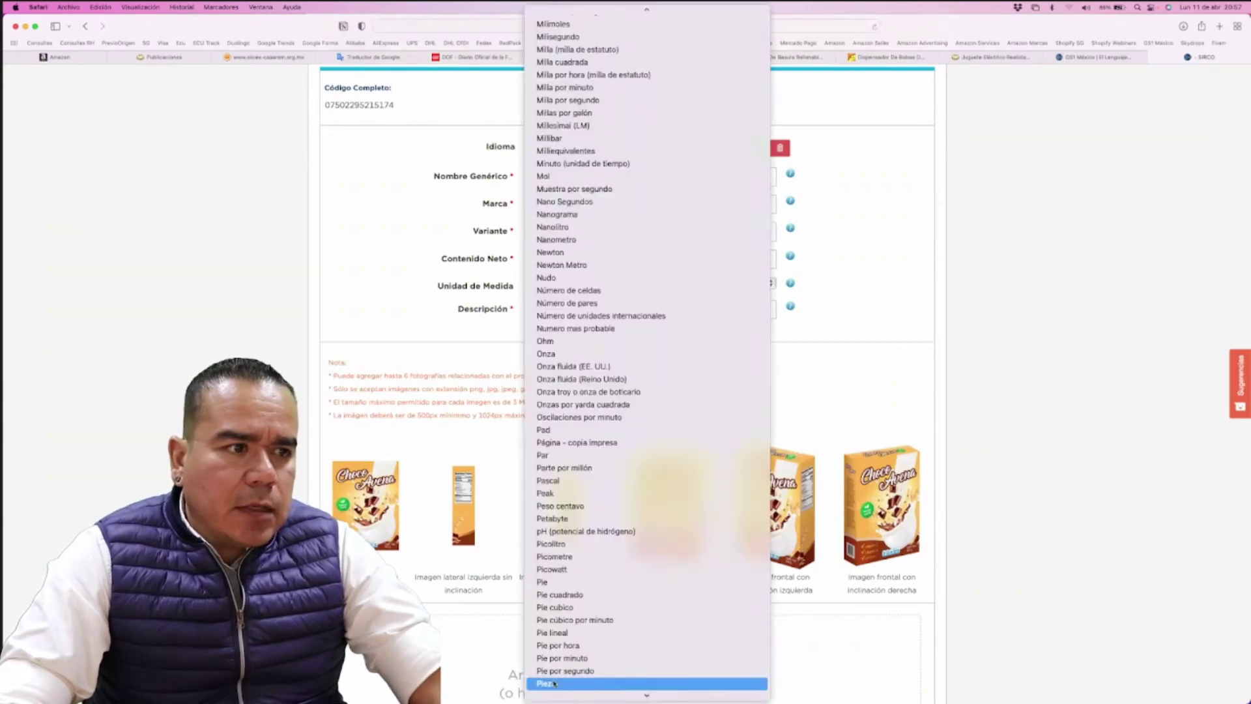
click(554, 683)
Add the image Nemo 1.png to the Nemo product, mark it as the main image and set its type to Img frontal sin inclinación
scroll(553, 586, down, 6)
drag(301, 316, 555, 271)
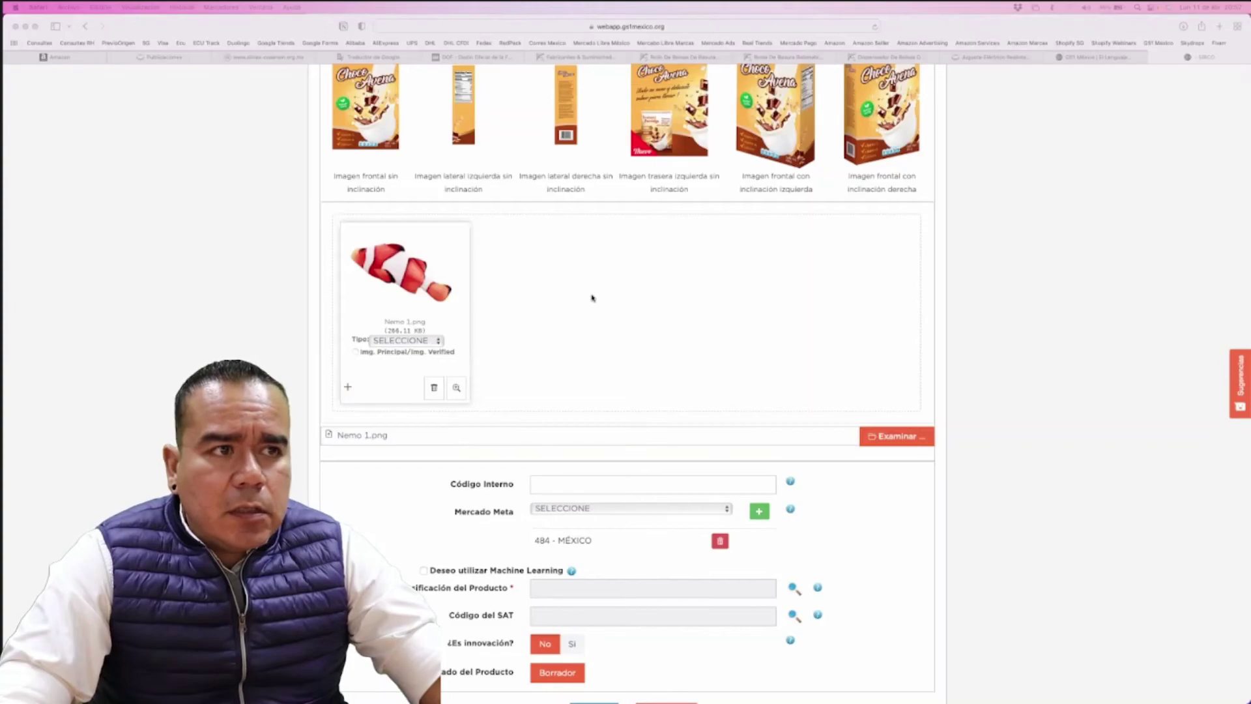
scroll(592, 298, up, 3)
click(356, 450)
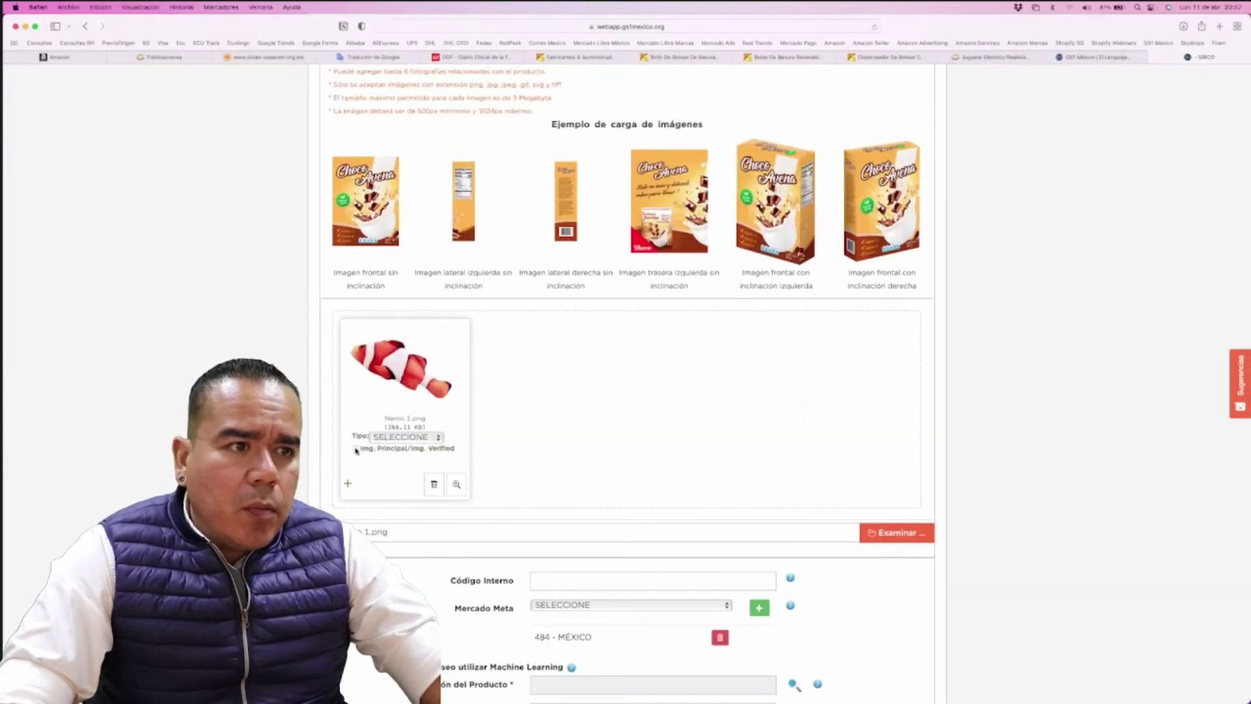
click(356, 449)
click(400, 437)
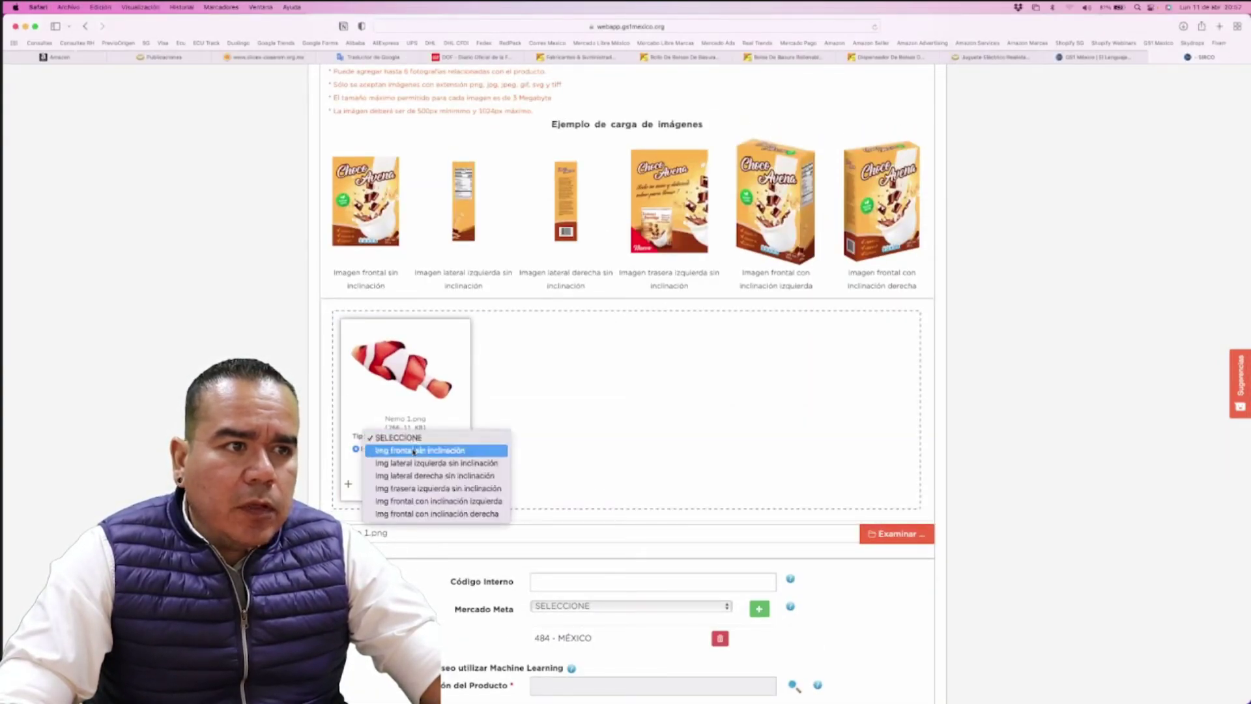
click(414, 450)
Search the classification catalogue for "juguete" and assign 10000661-Juguetes para animales domésticos (eléctricos) to the Nemo product
scroll(552, 469, down, 5)
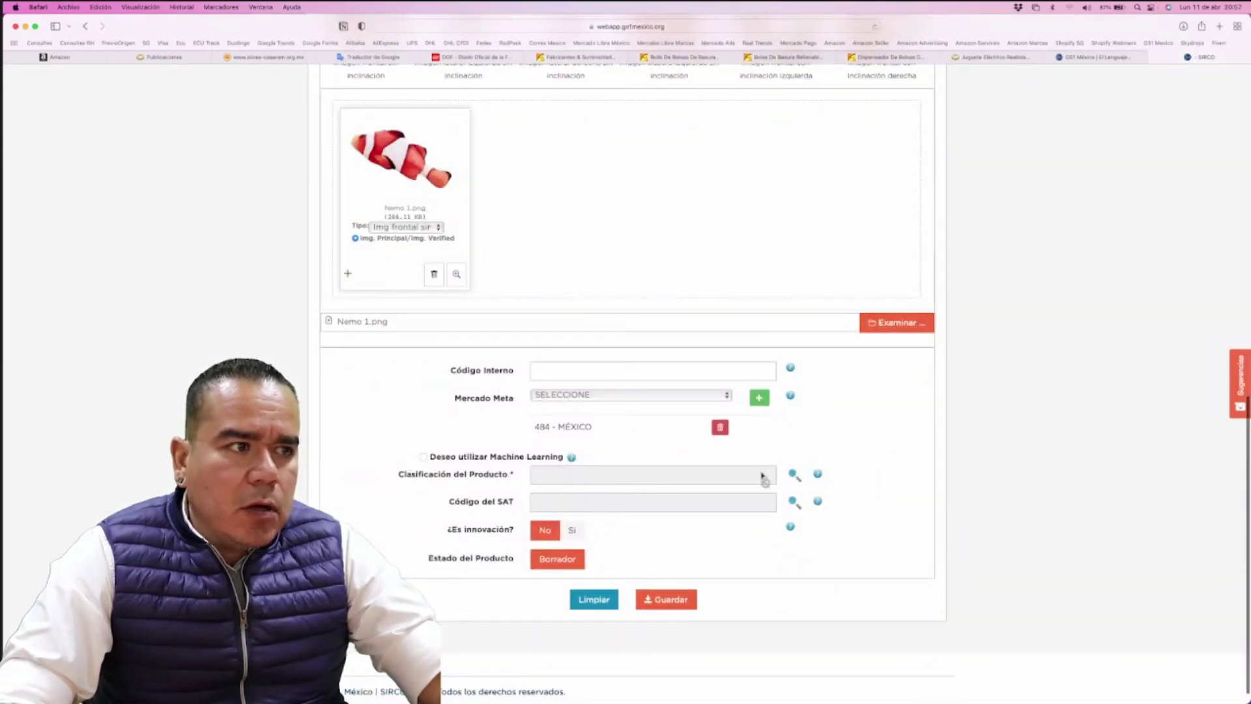
click(793, 474)
click(557, 182)
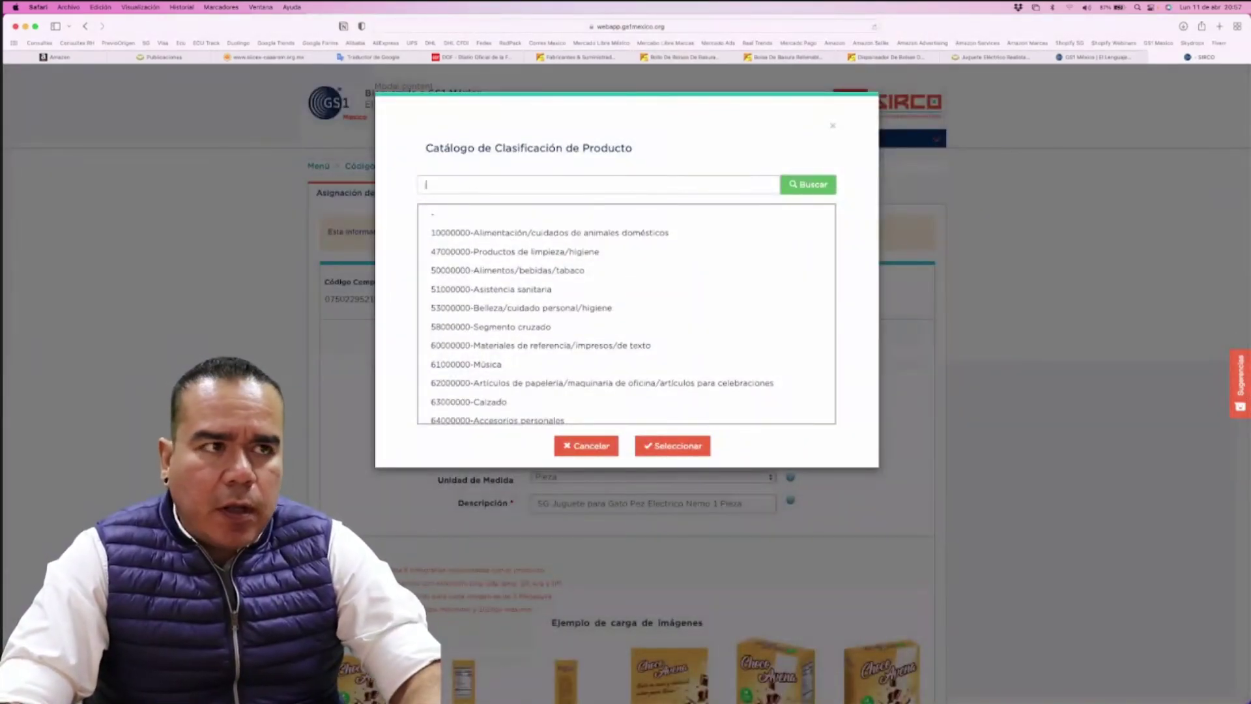
text(juguete)
click(812, 185)
click(664, 287)
click(663, 446)
Search the SAT code catalogue for "juguete" and assign 10111301-Juguetes para mascotas to the Nemo product
scroll(714, 445, down, 10)
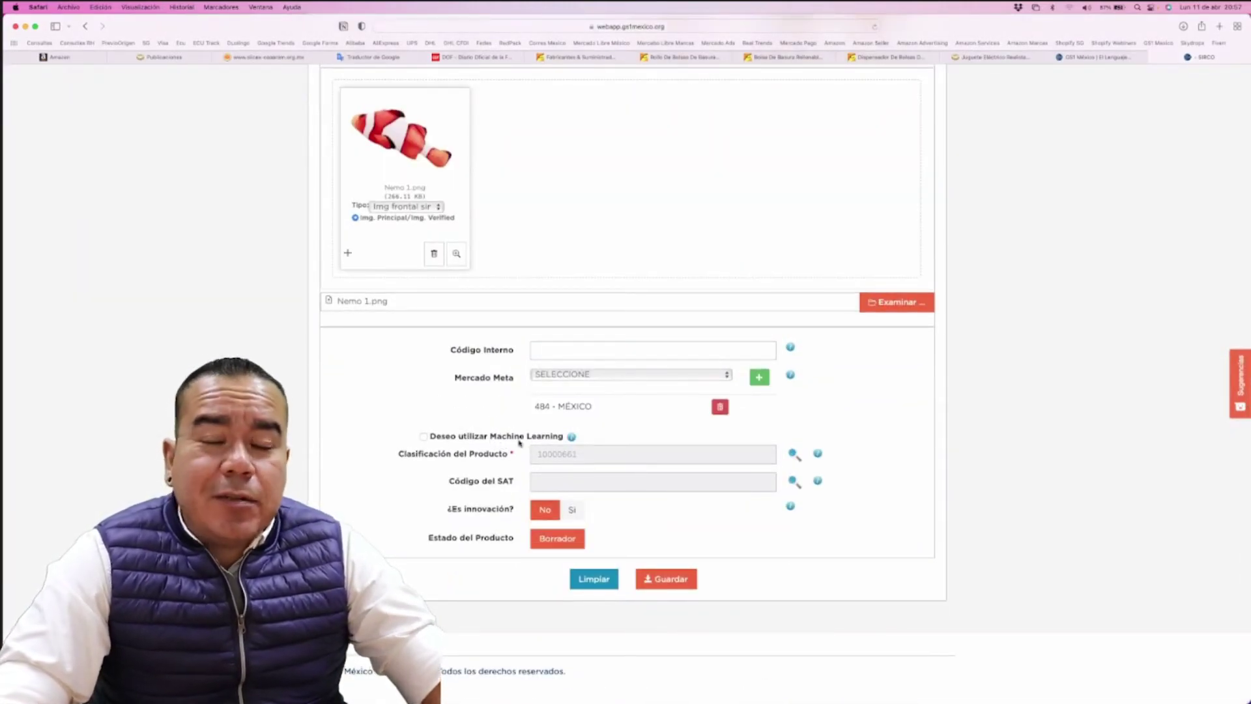
click(793, 481)
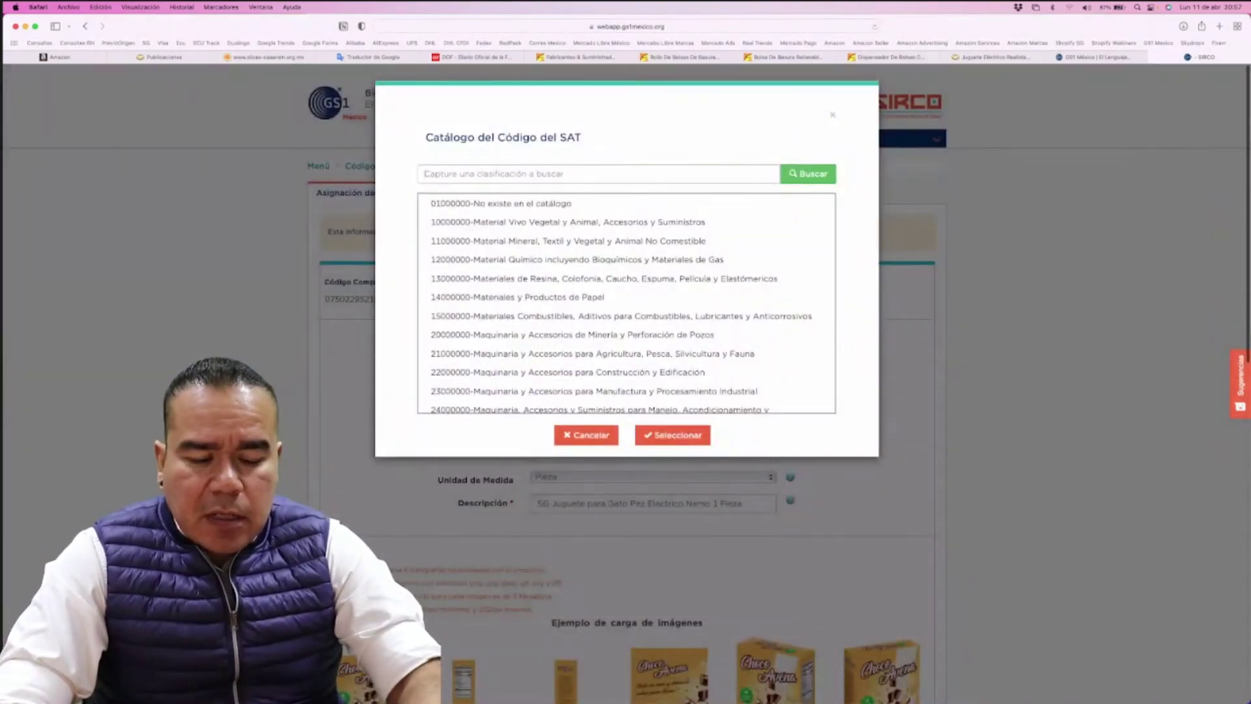
text(juguete)
click(811, 174)
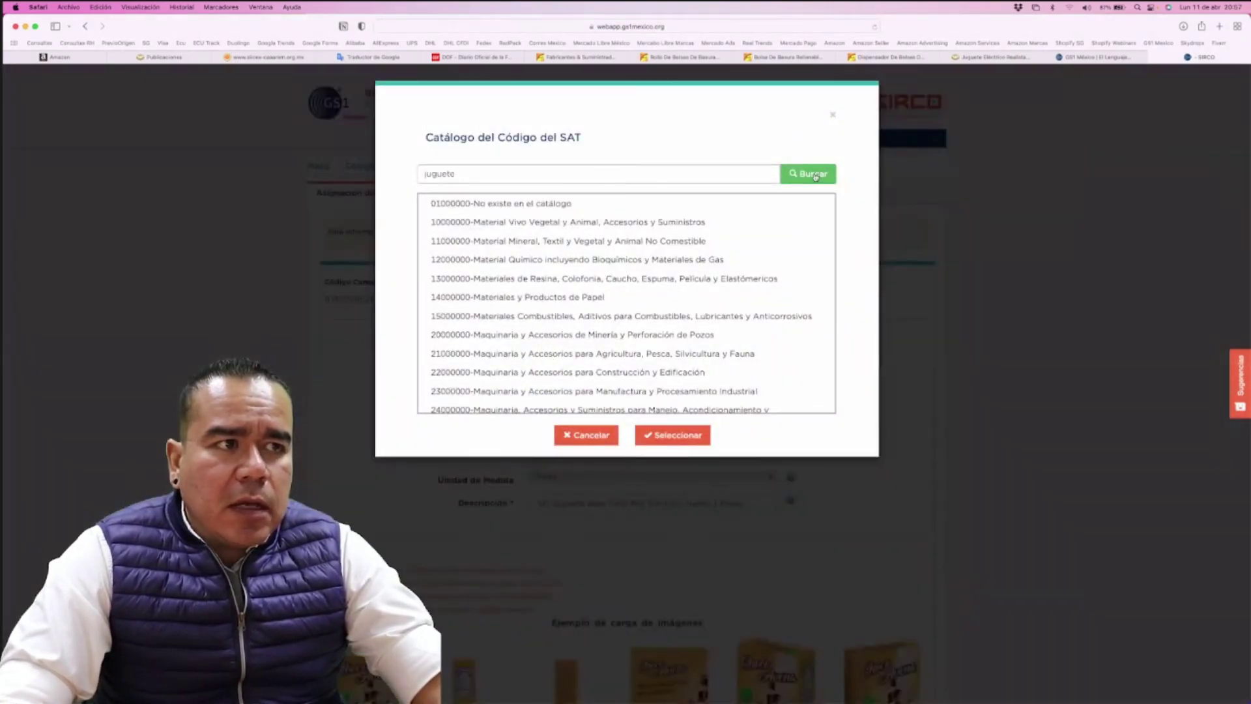
click(536, 258)
click(674, 434)
Save the completed Nemo product as a draft
scroll(670, 574, down, 10)
click(668, 580)
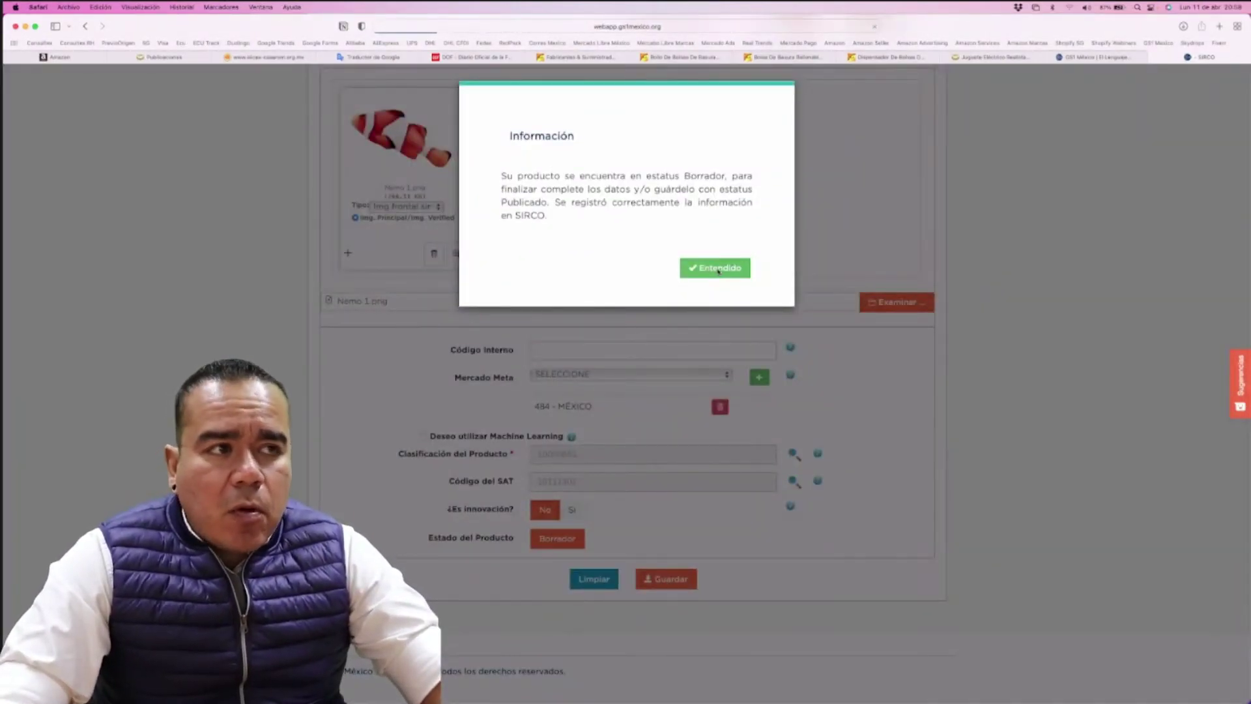
click(717, 268)
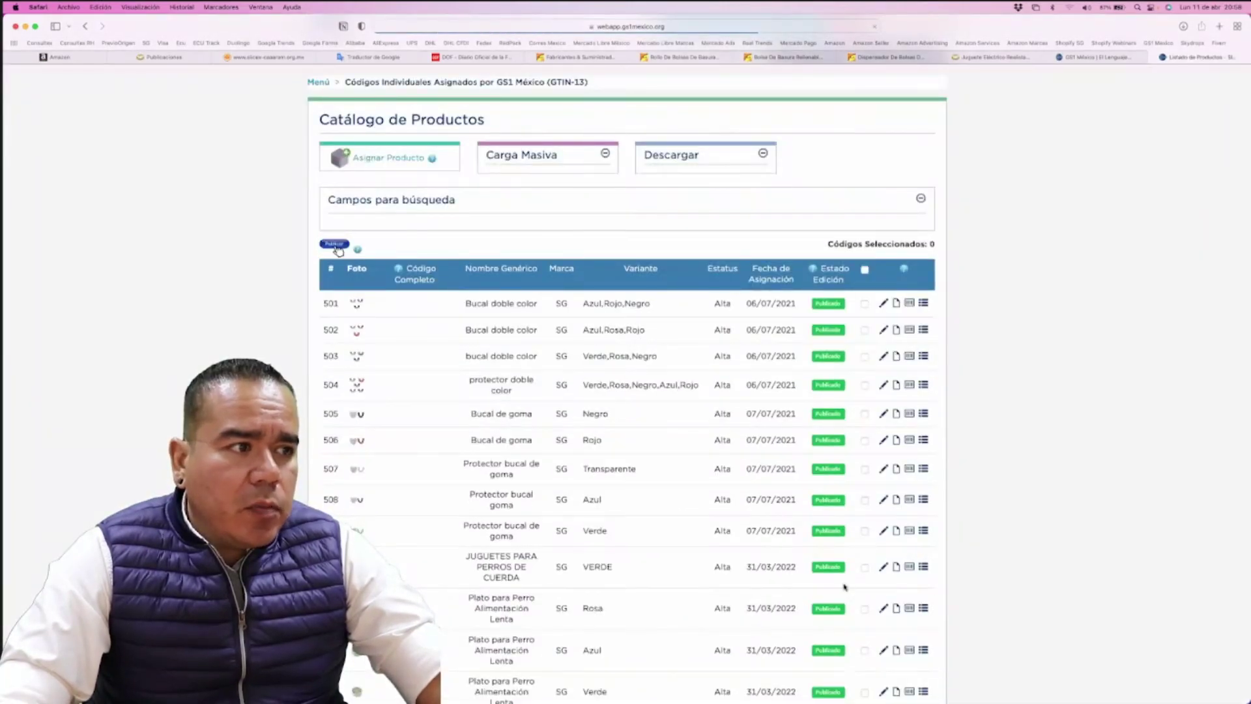
Reopen the Nemo product for editing, set its product state to Publicado and save it
scroll(844, 587, down, 5)
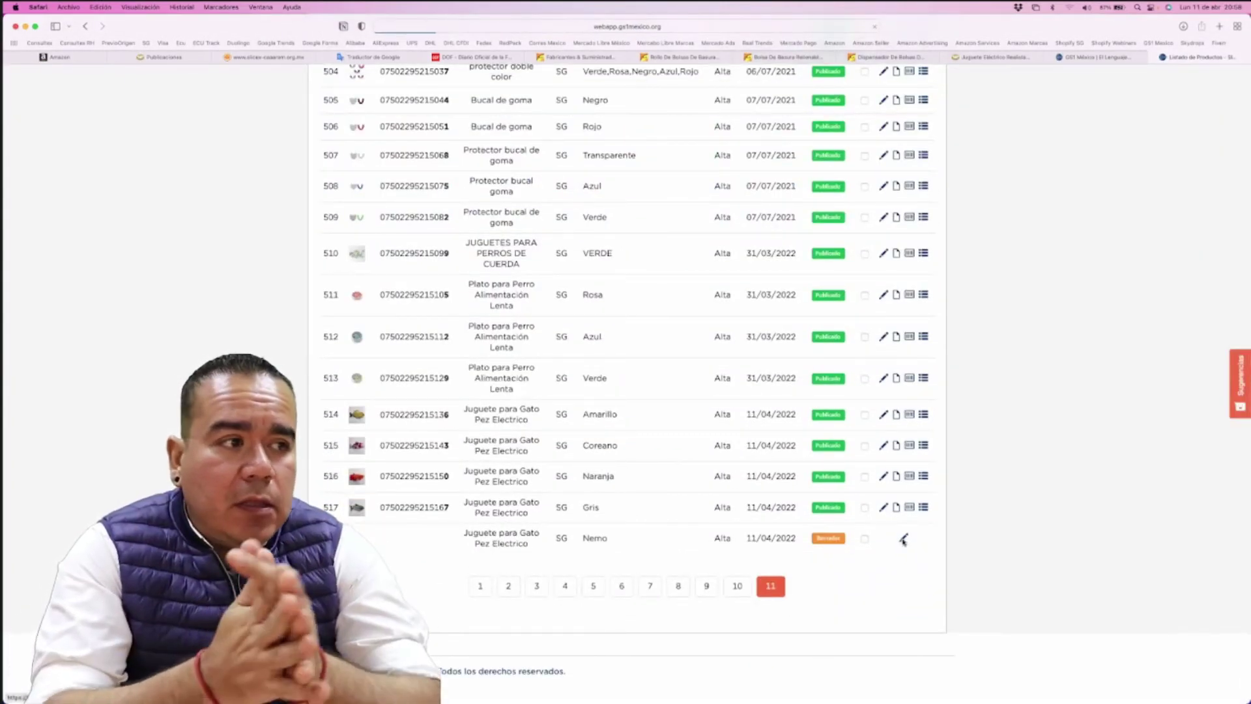
click(903, 540)
scroll(677, 560, down, 10)
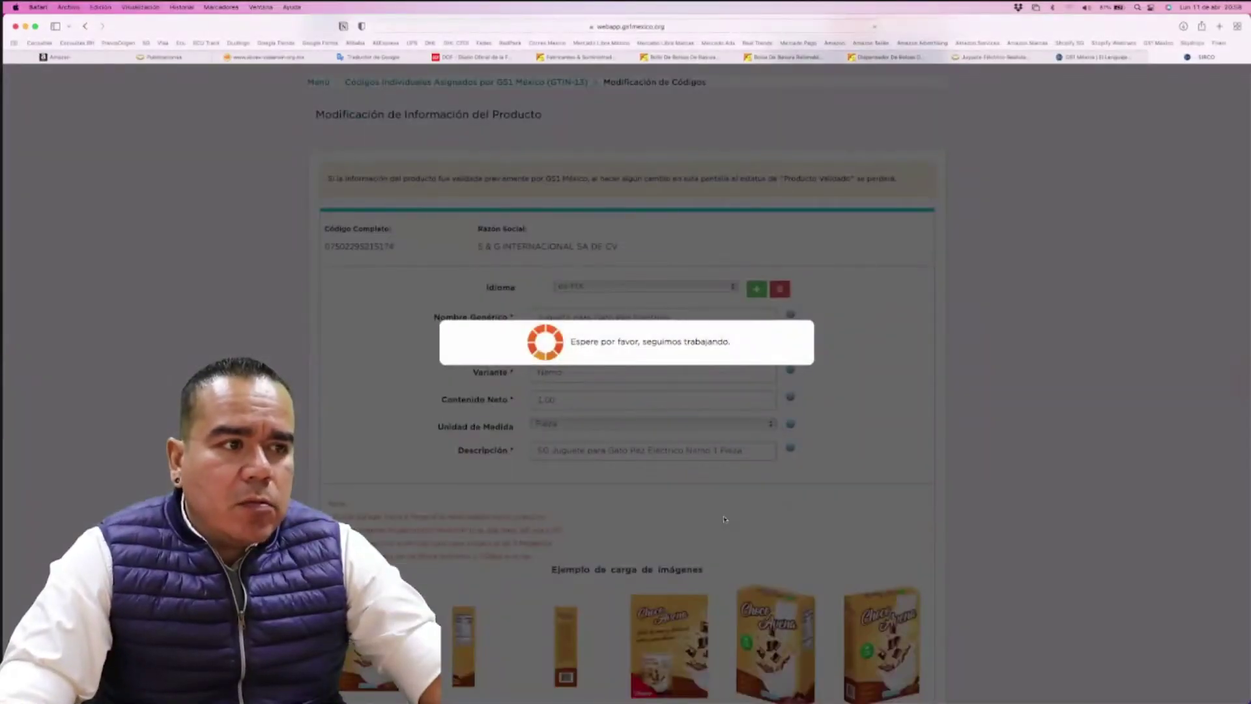
click(613, 538)
click(669, 580)
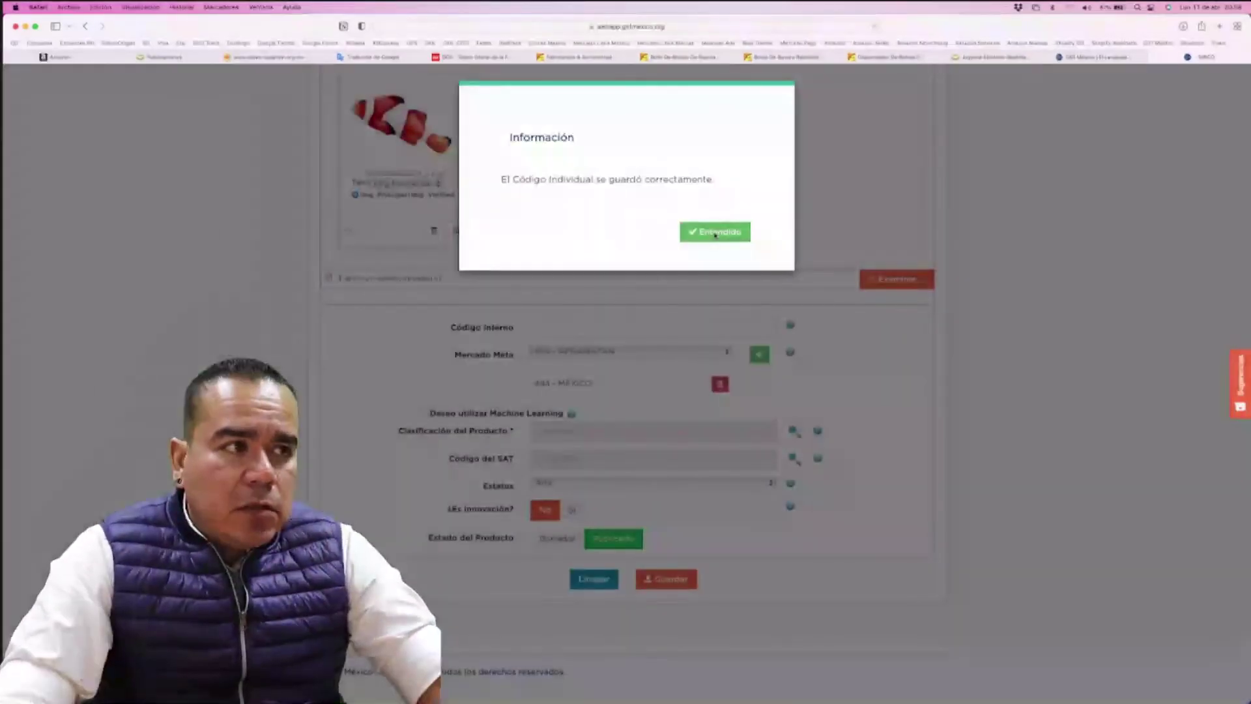
click(715, 232)
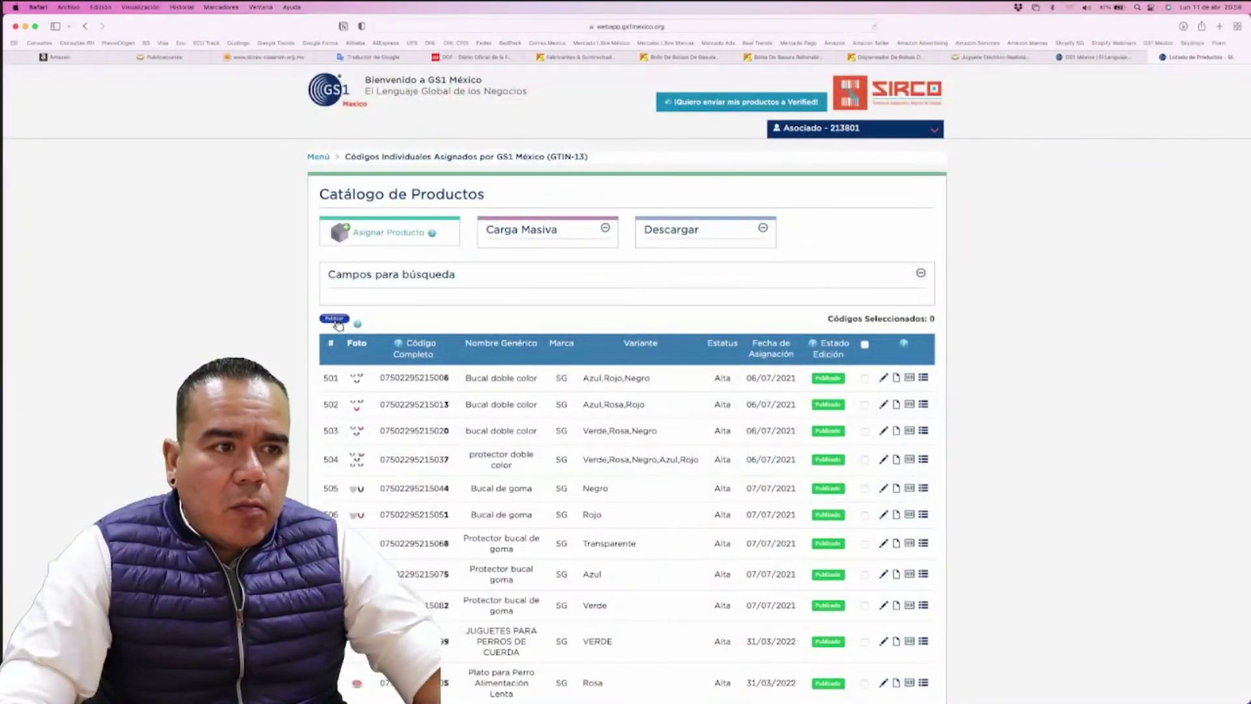
Select the Nemo product's full code in the catalogue and open a blank assignment form for another product
scroll(626, 390, down, 15)
drag(380, 538, 450, 539)
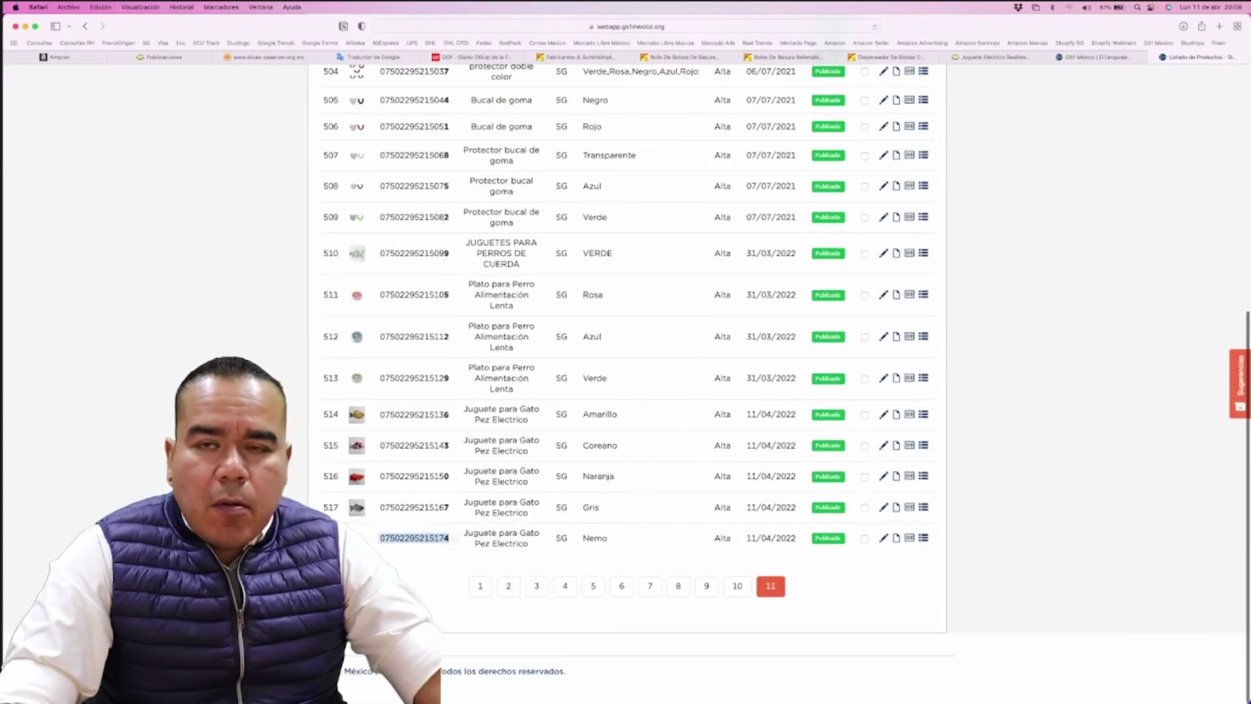
scroll(238, 349, up, 15)
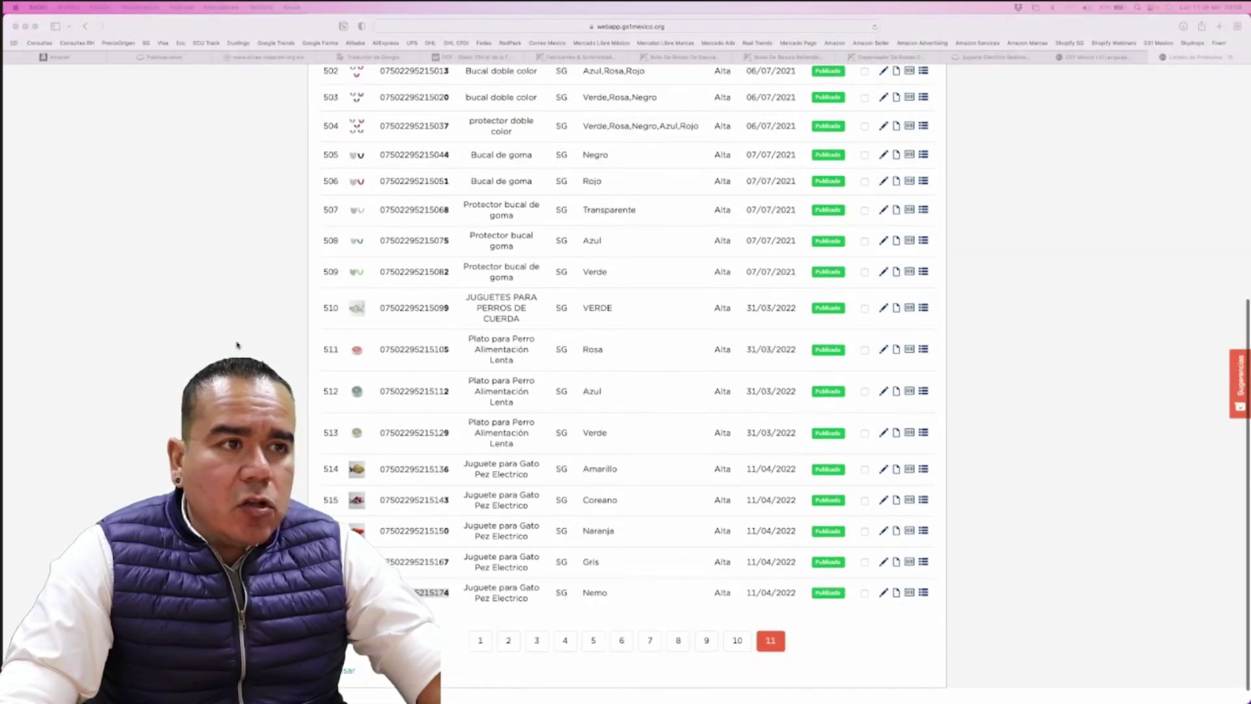
click(395, 251)
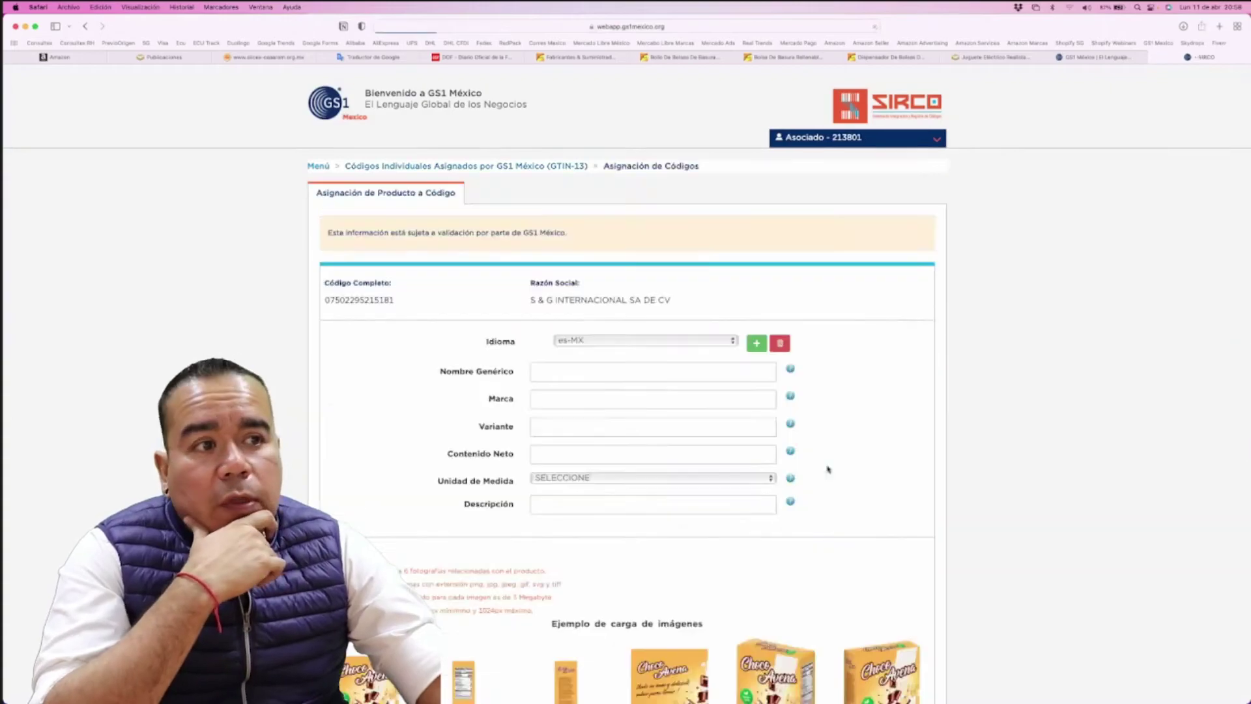
Fill in the product form with generic name Juguete para Gato Pez Electrico, brand SG, variant Azul, net content 1 and unit Pieza
click(575, 369)
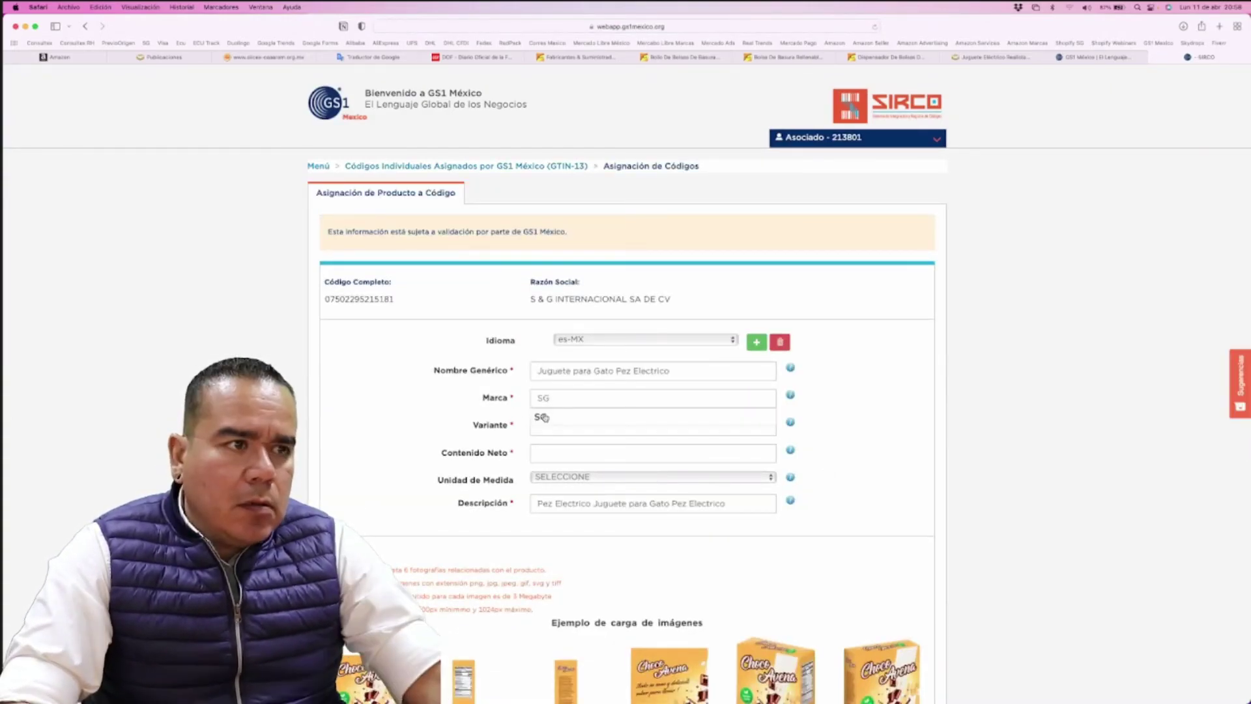
text(Azul)
click(591, 454)
click(604, 476)
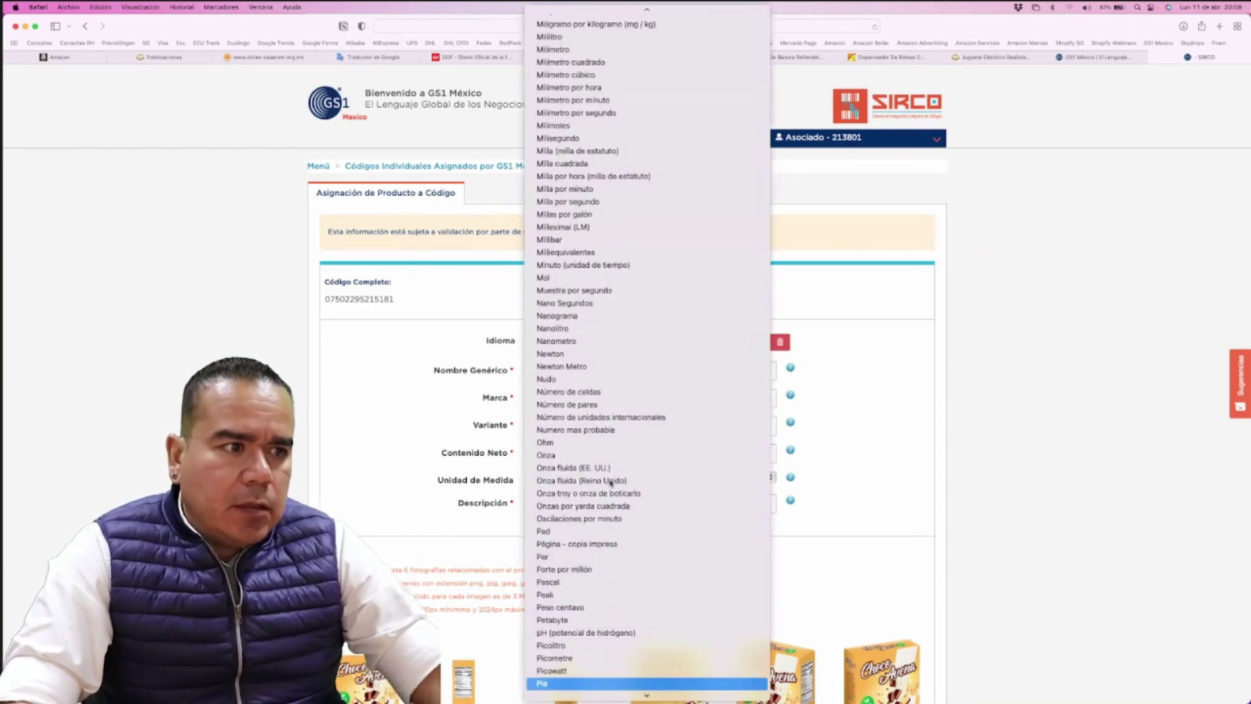
click(608, 481)
Add the image Azul 1.png, set its type to Img frontal sin inclinación and mark it as the main image
scroll(665, 519, down, 3)
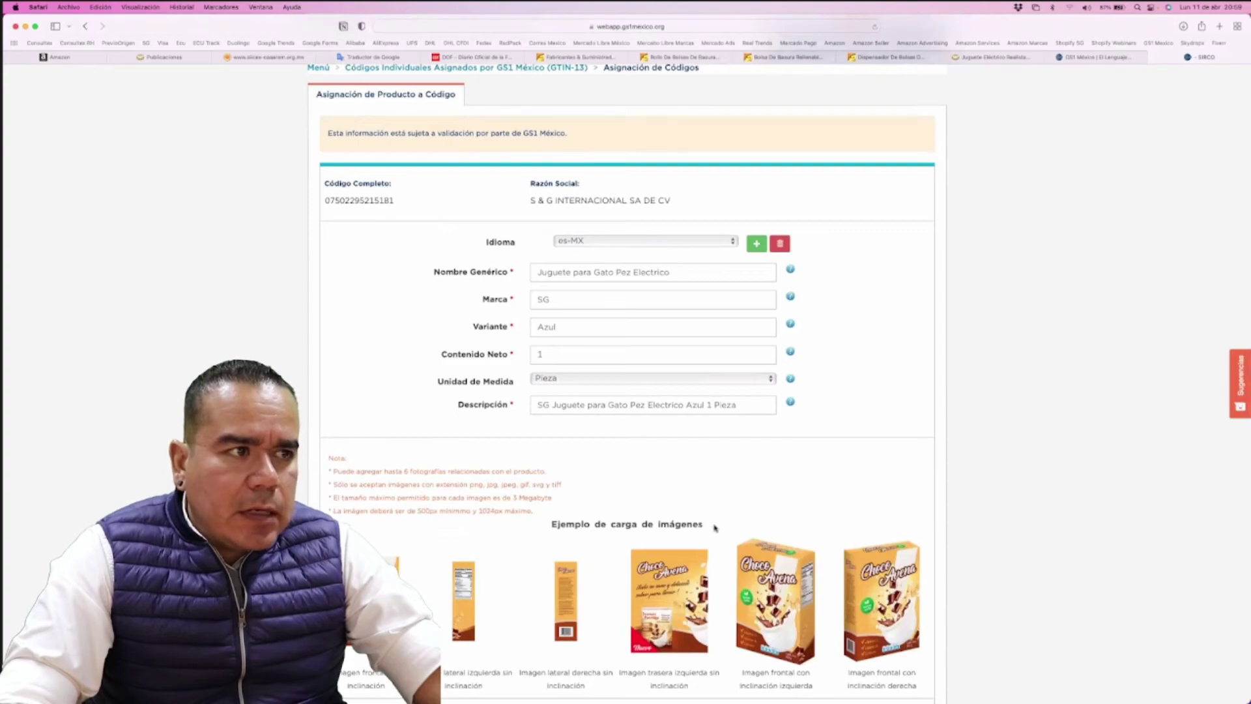
scroll(714, 527, down, 6)
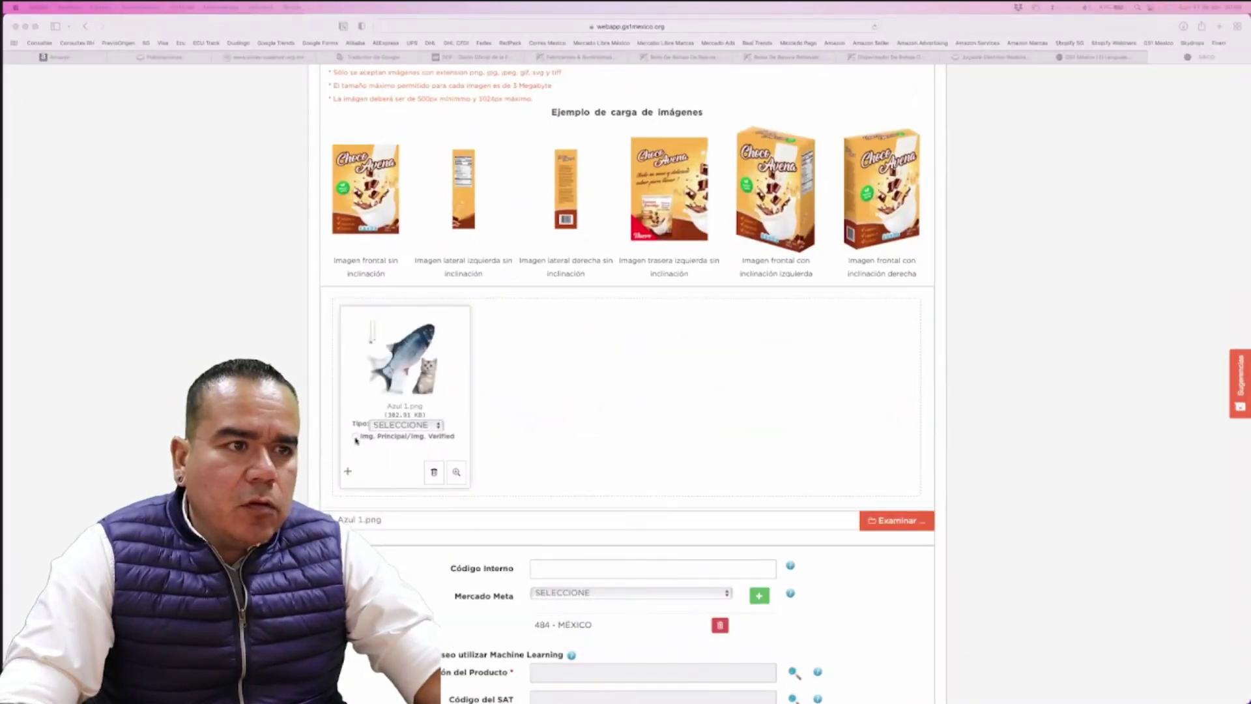
click(399, 427)
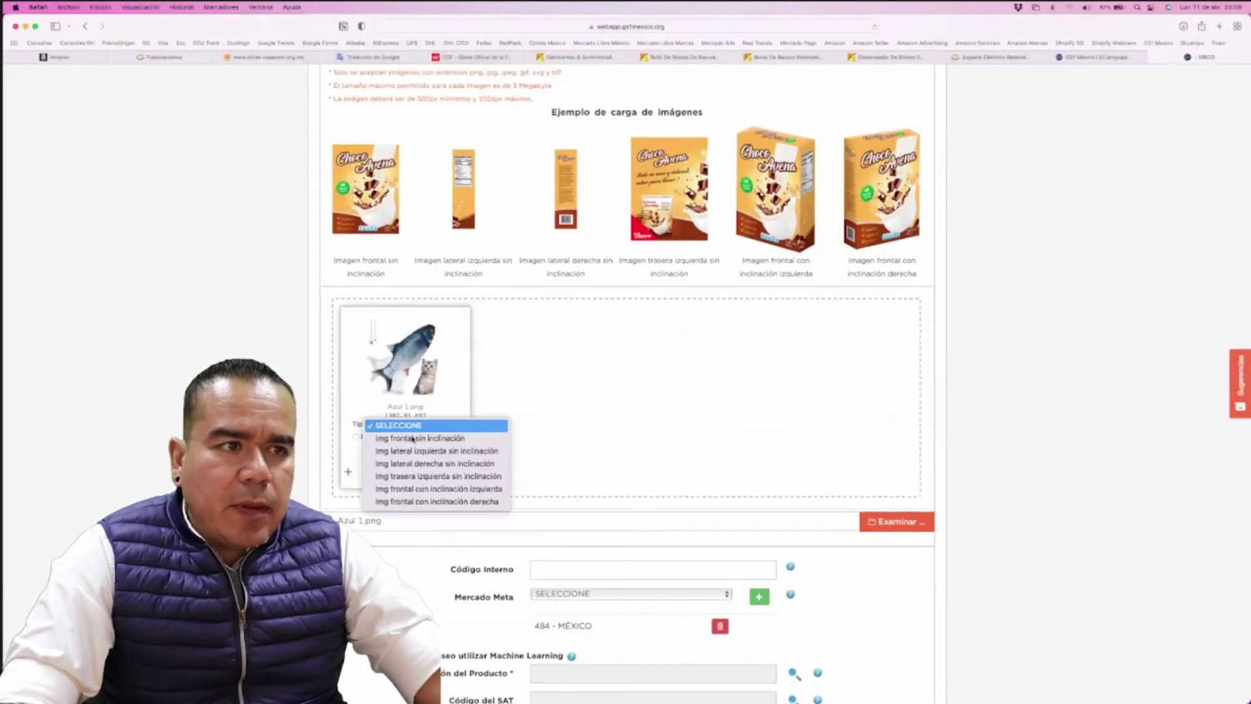
click(374, 436)
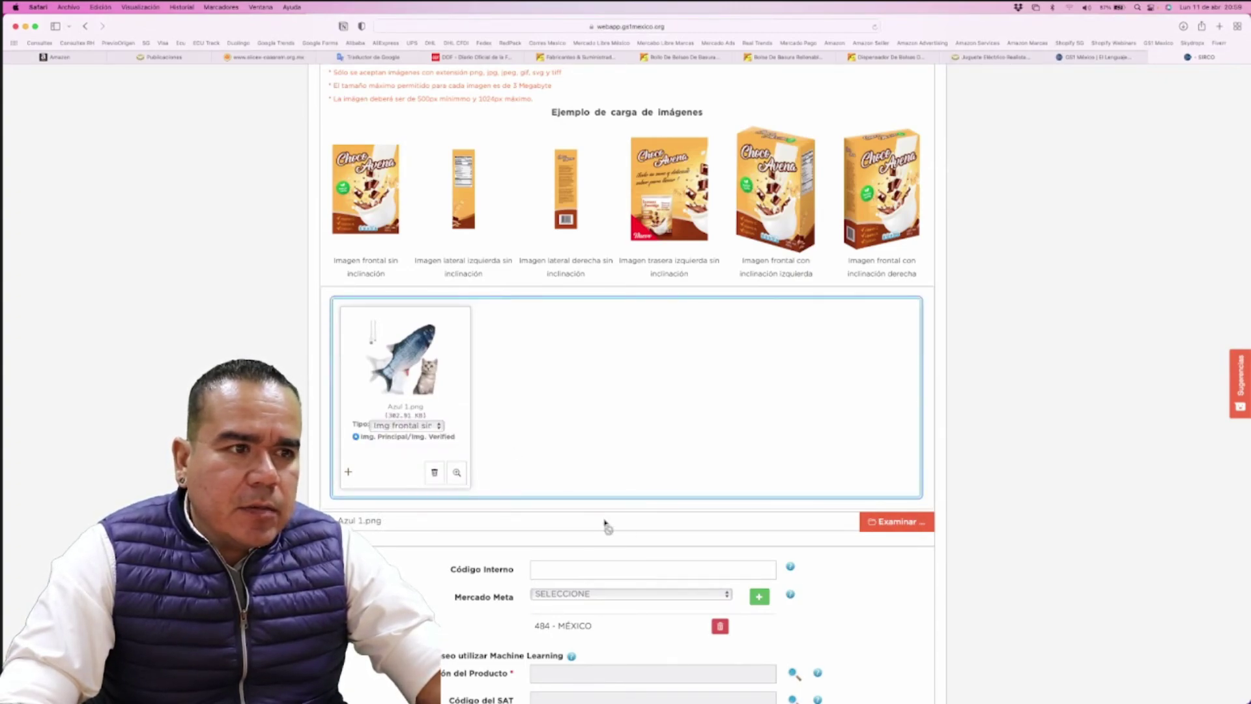
Search the product classification catalogue for "juguete" and assign 10000661-Juguetes para animales domésticos (eléctricos) to the Azul product
scroll(605, 525, down, 5)
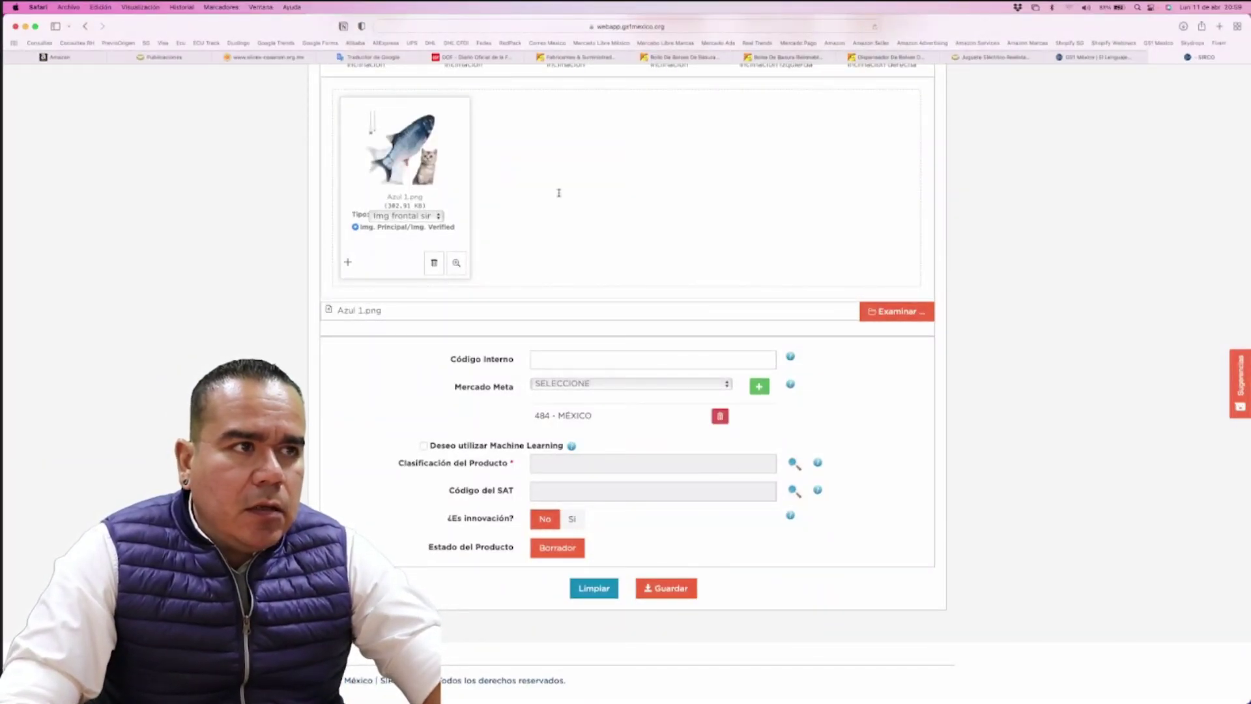
click(794, 462)
text(juguete)
click(820, 192)
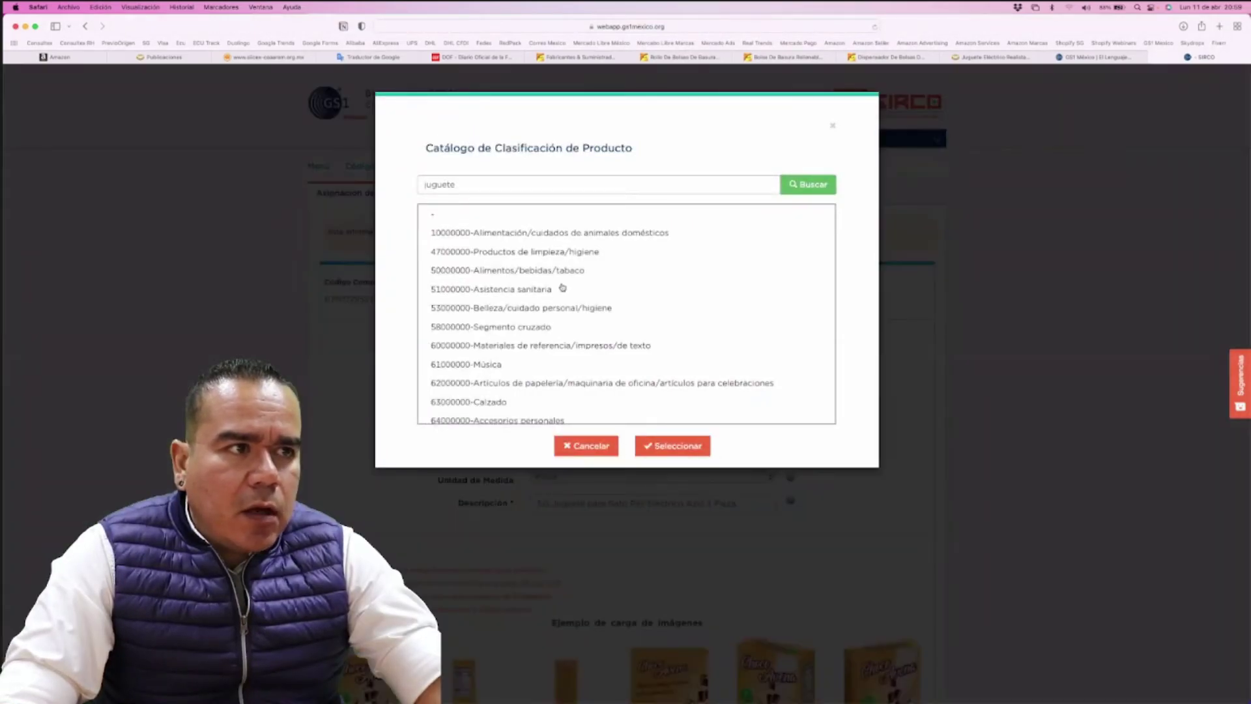
click(598, 290)
click(677, 446)
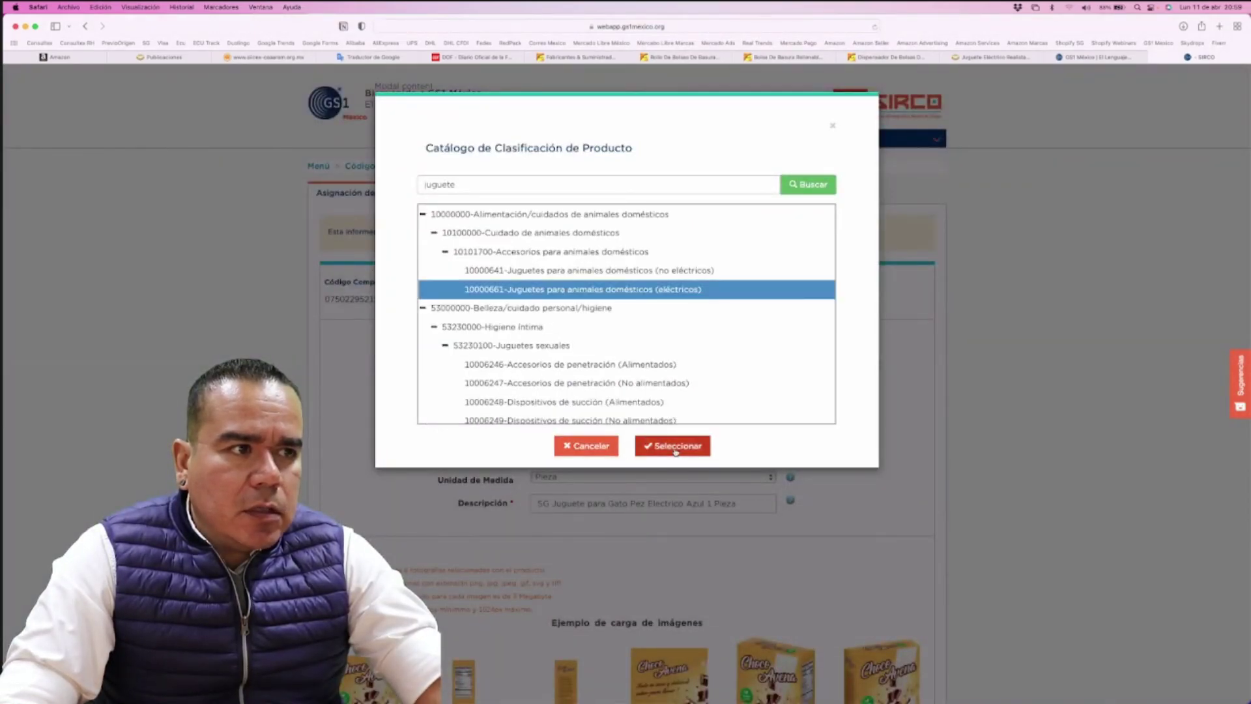
Search the SAT code catalogue for "juguete", assign 10111301-Juguetes para mascotas and save the Azul product as a draft
scroll(692, 506, down, 8)
scroll(783, 562, down, 4)
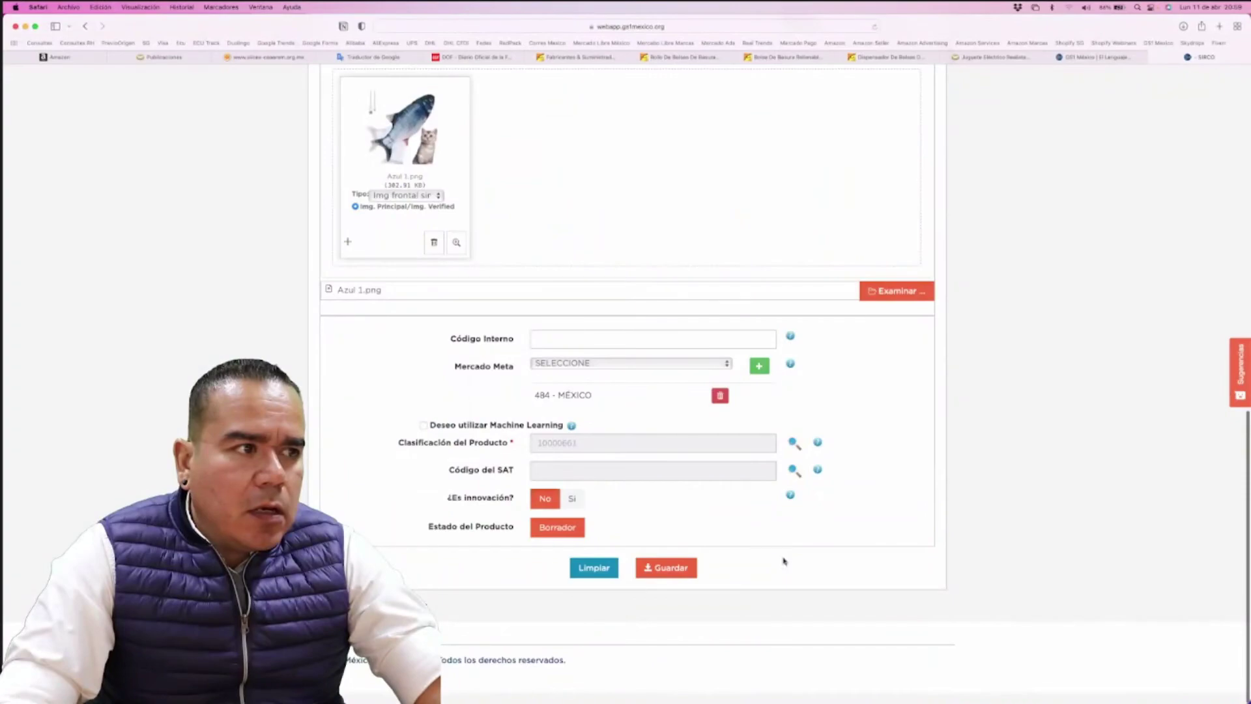
click(793, 481)
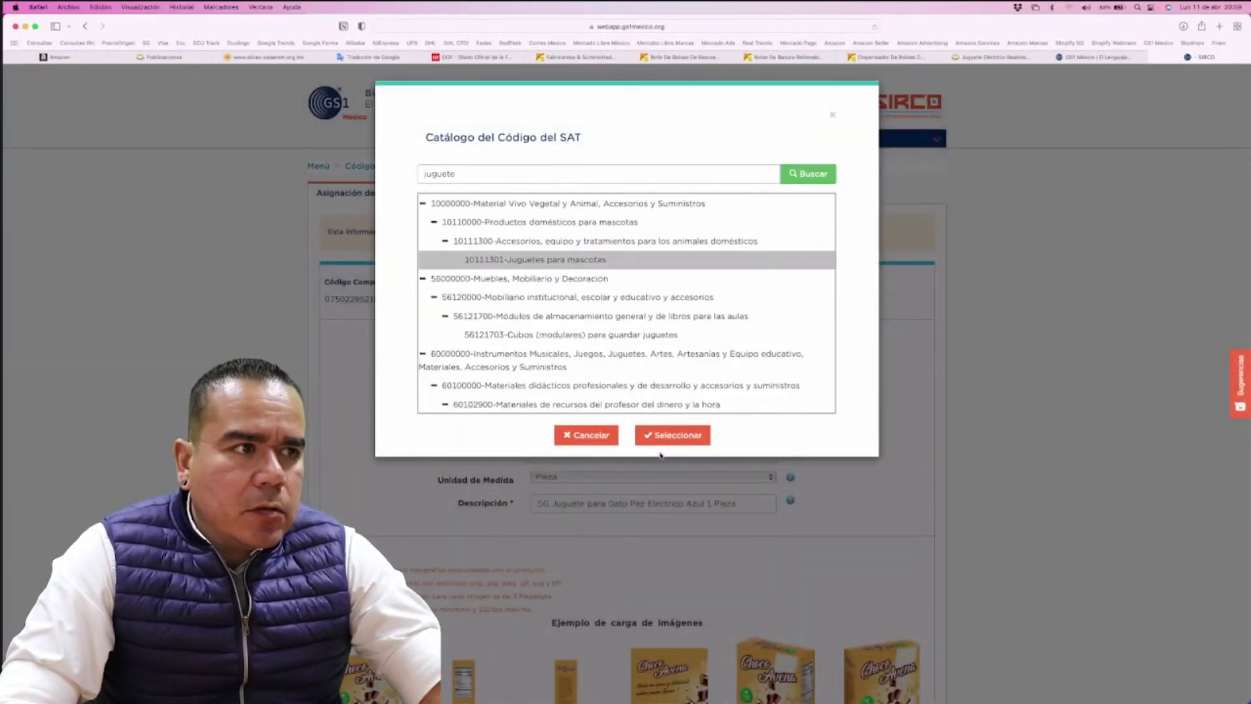
click(553, 259)
click(671, 440)
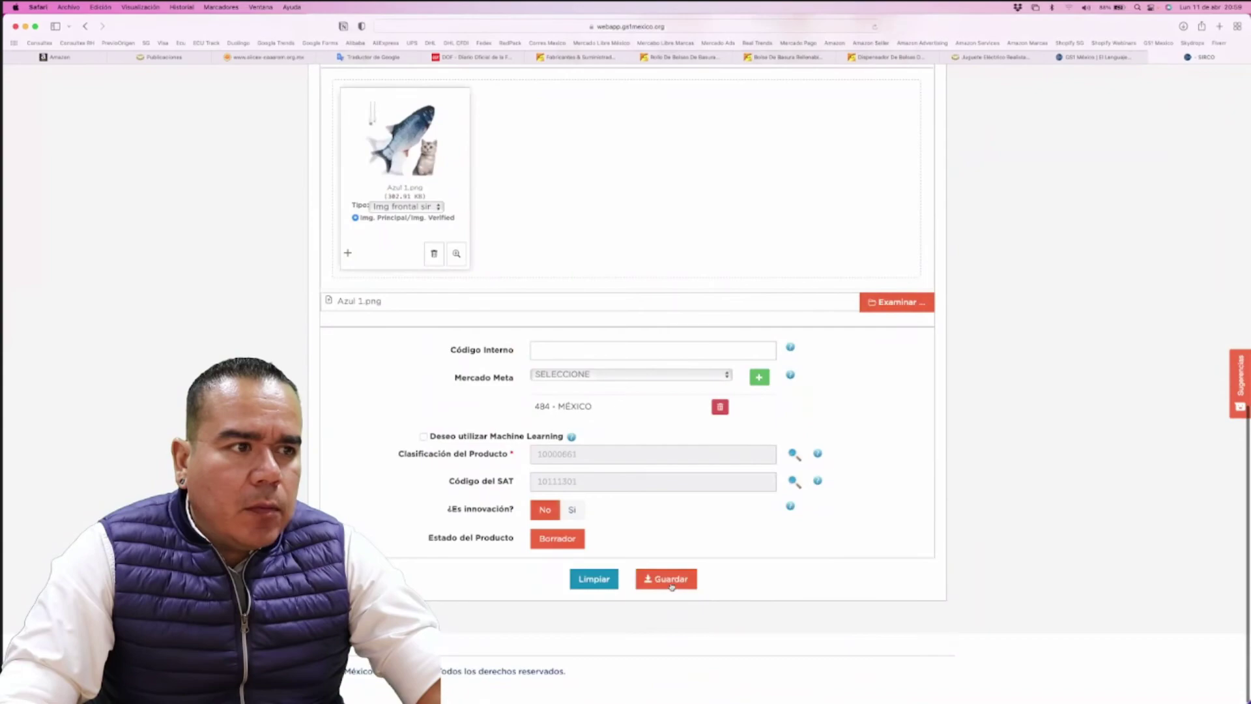
click(670, 579)
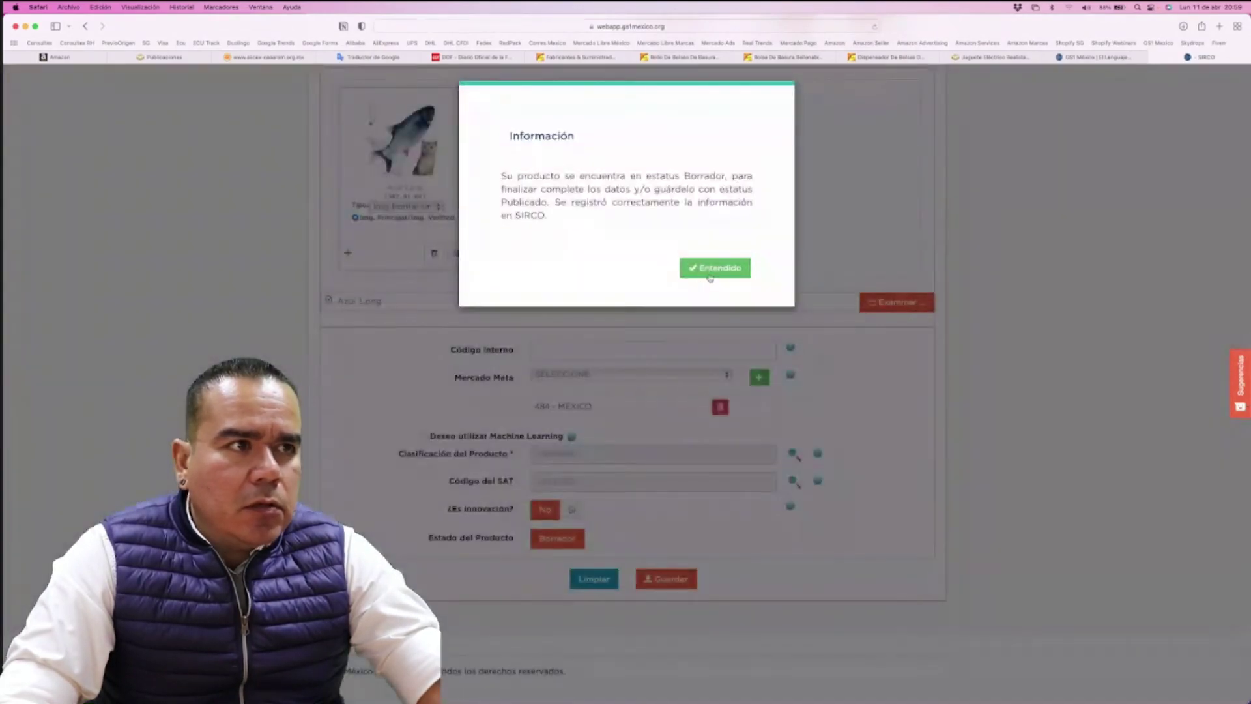
click(715, 268)
Reopen the Azul draft for editing, set its product state to Publicado and save it
scroll(697, 401, down, 15)
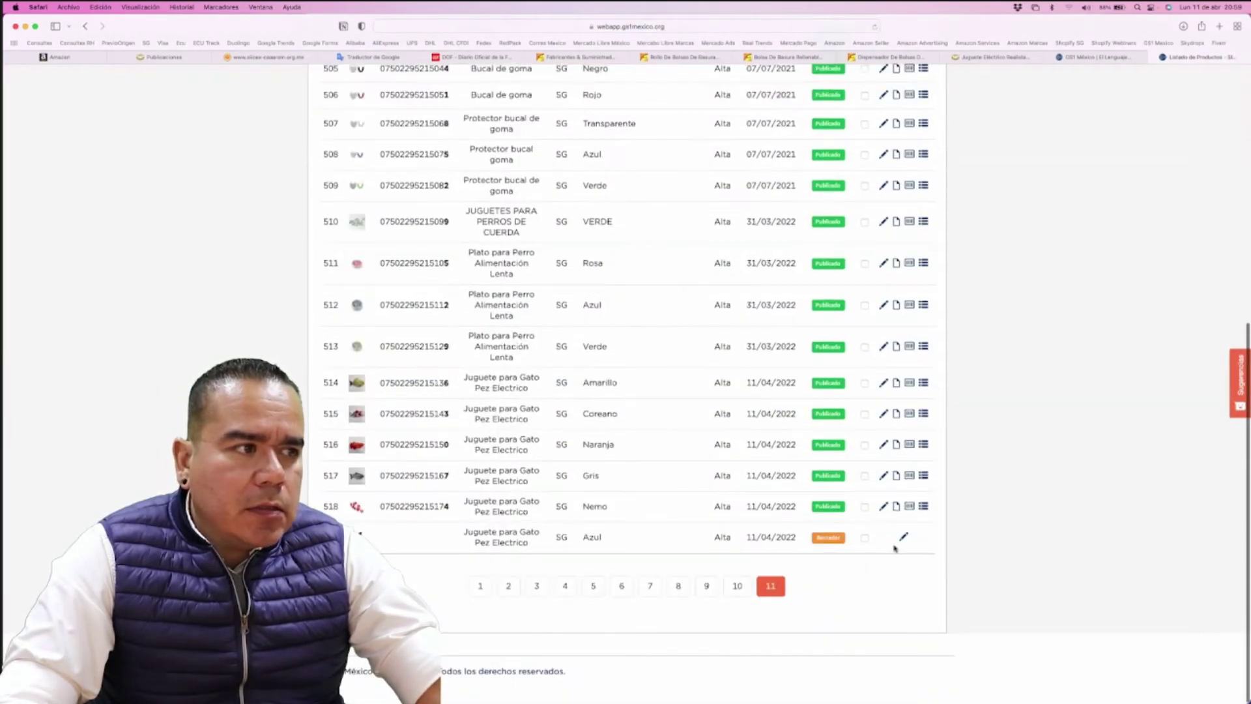
click(903, 538)
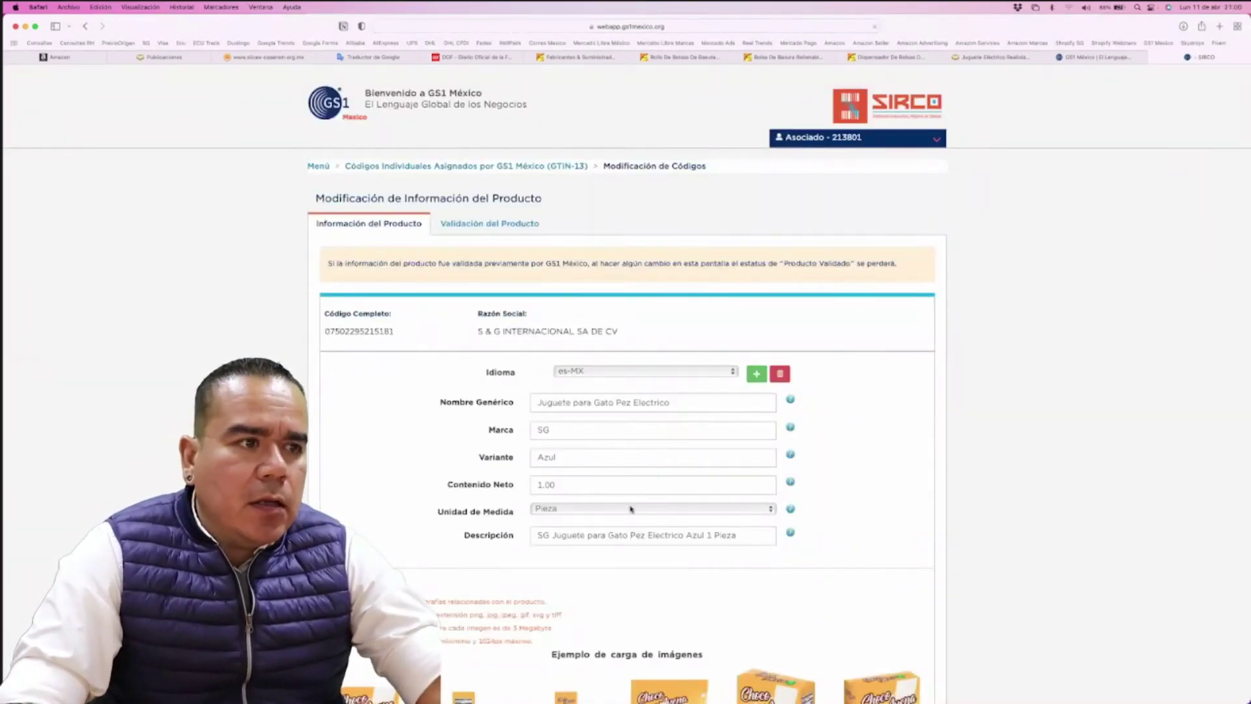
scroll(656, 547, down, 10)
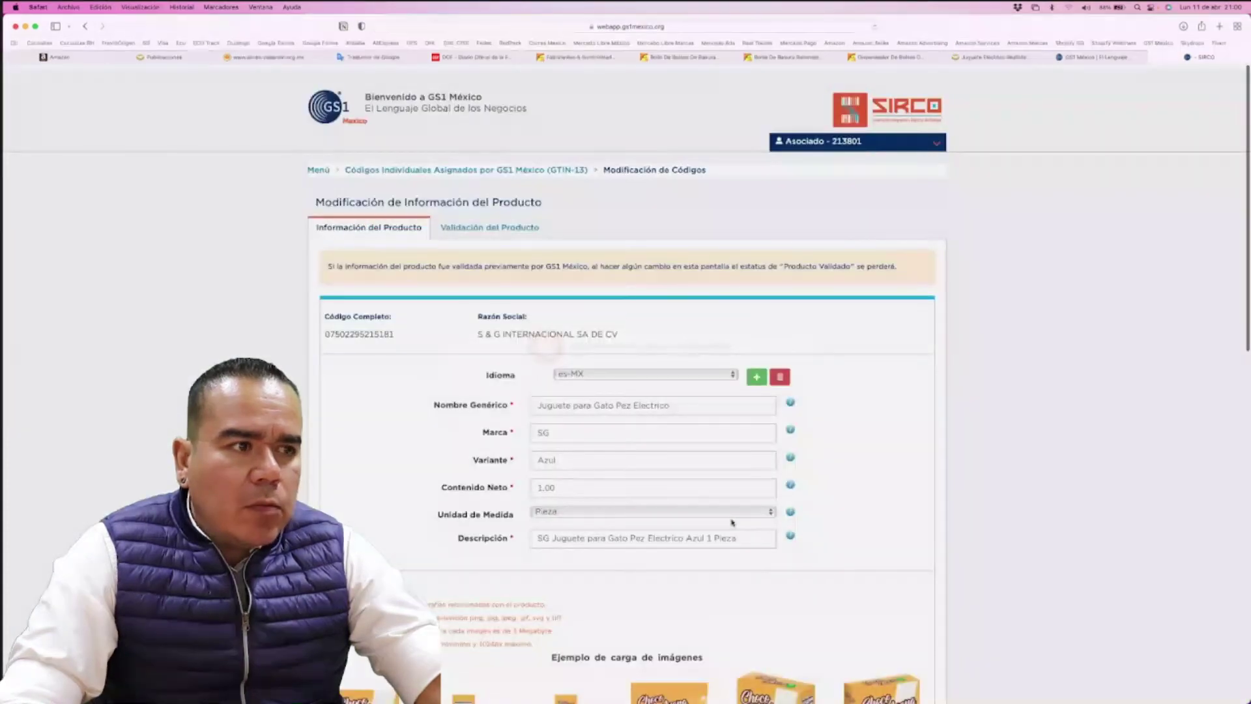
scroll(652, 541, down, 15)
click(630, 538)
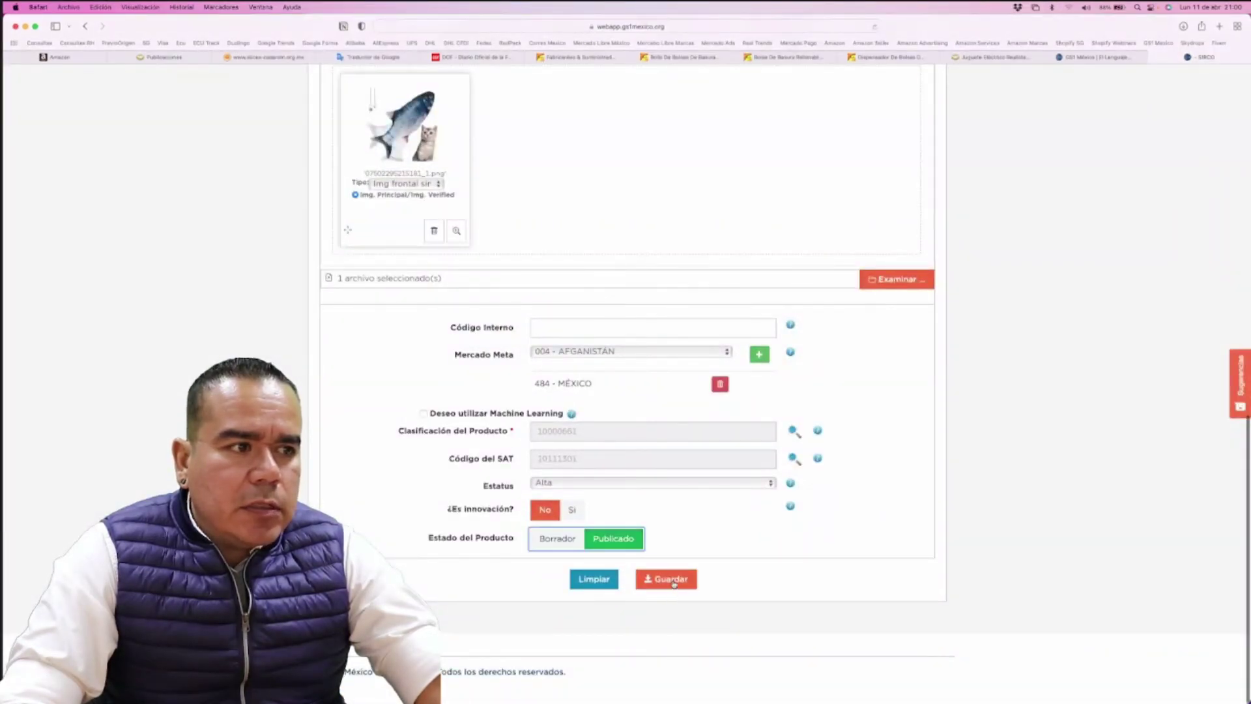
click(666, 578)
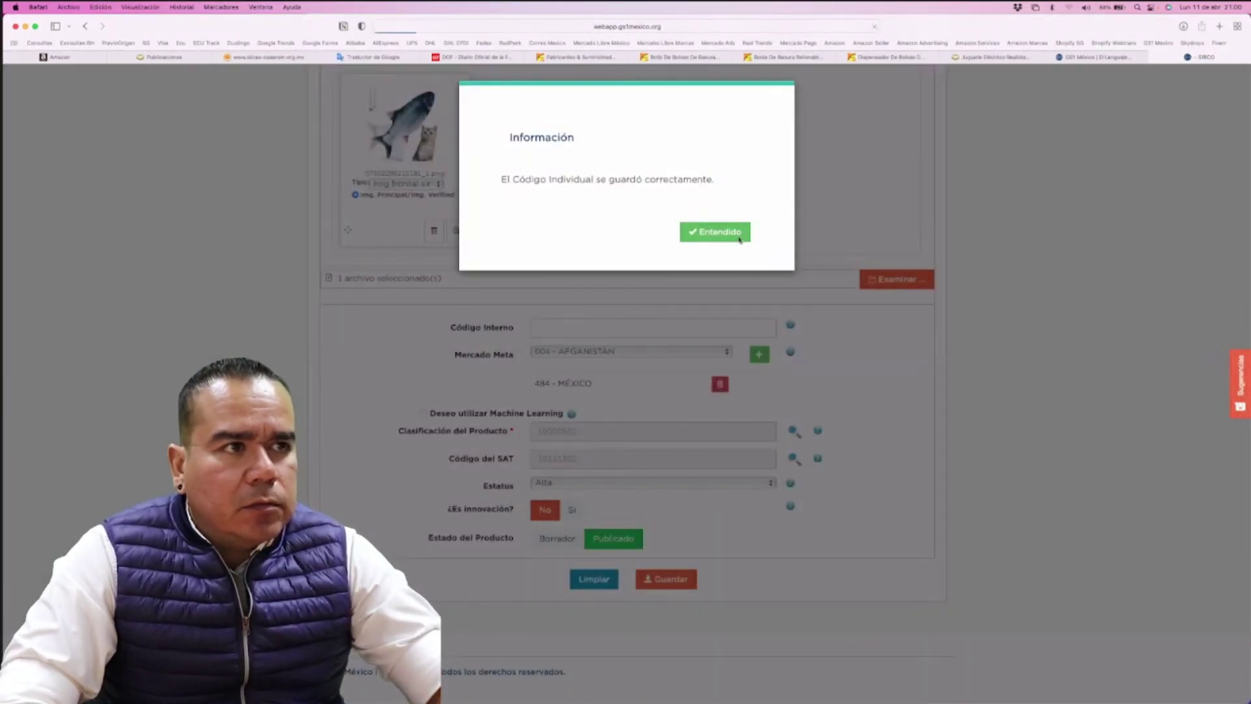
click(739, 238)
Select the Azul product's full code in the product list and switch to the other application
scroll(604, 552, down, 15)
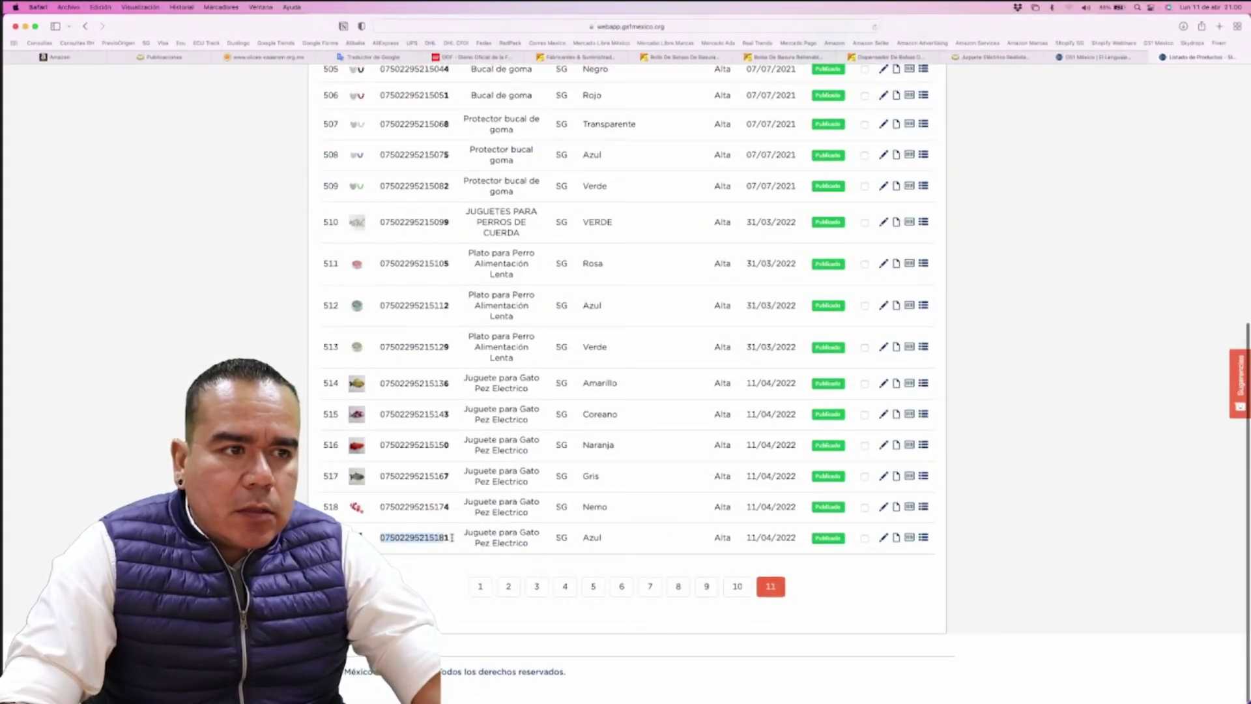
key(super+Tab)
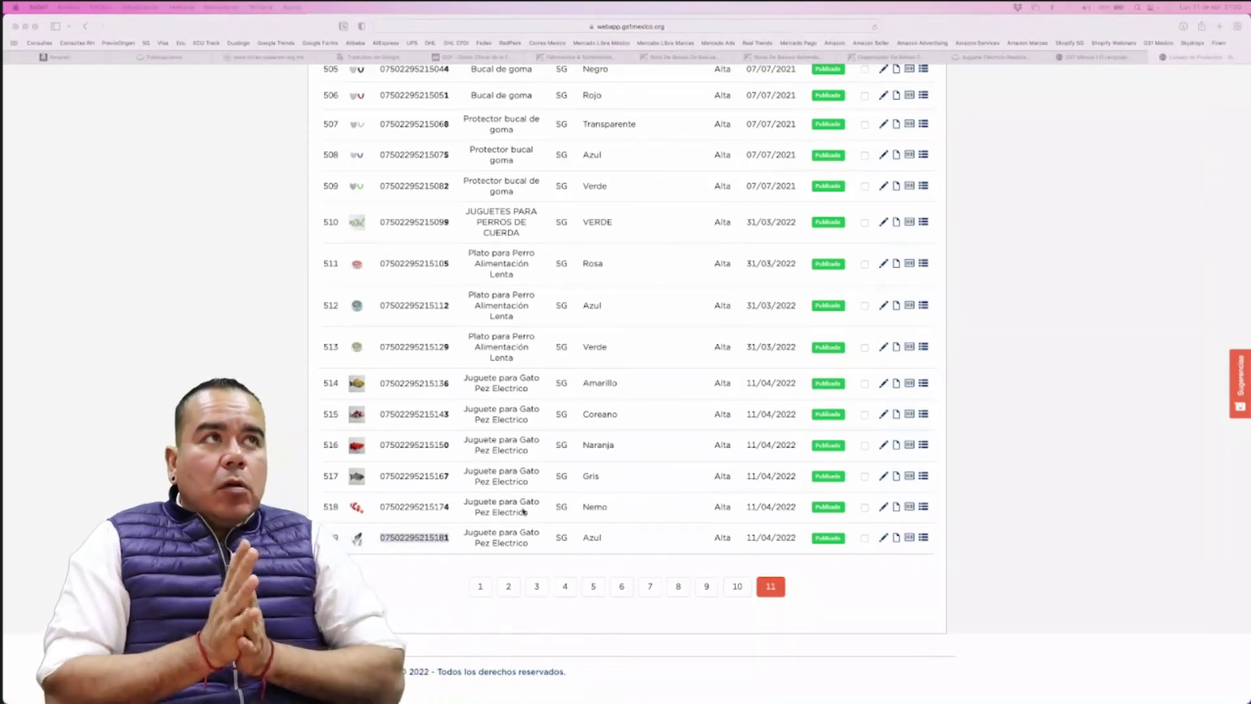